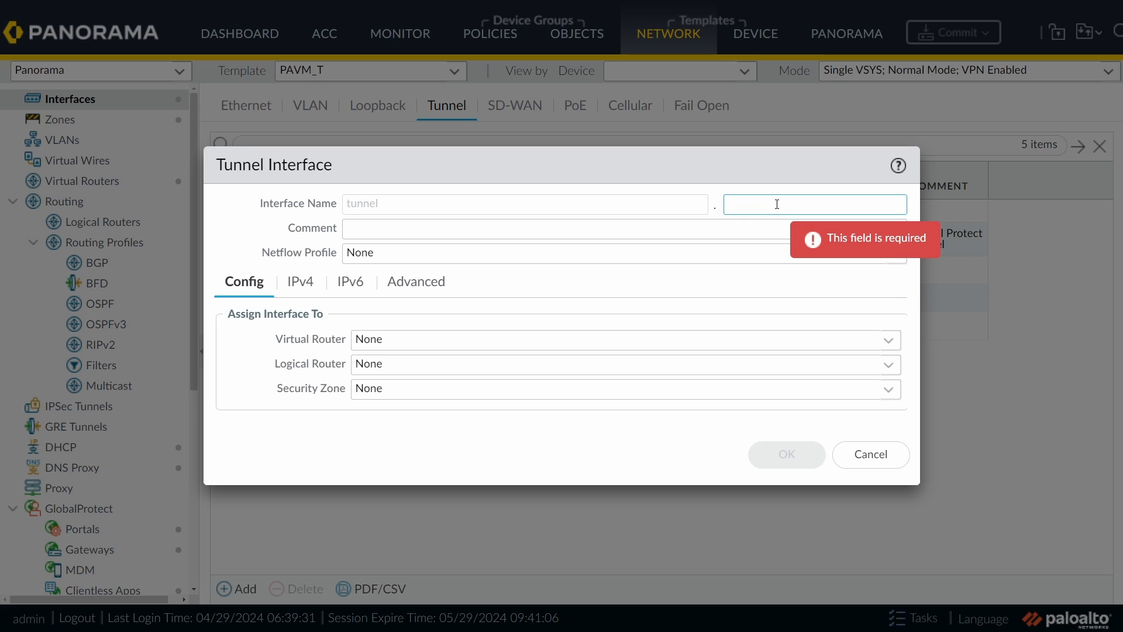
Step: Create tunnel.5 on the default virtual router in the S2S security zone
type("5")
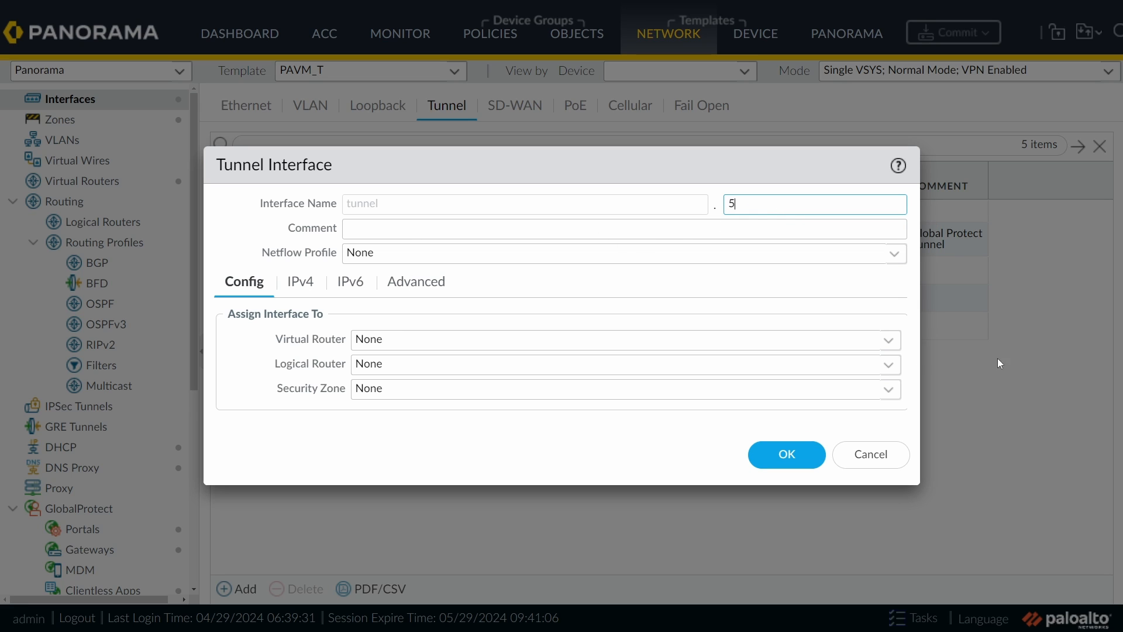
left_click(887, 340)
left_click(393, 388)
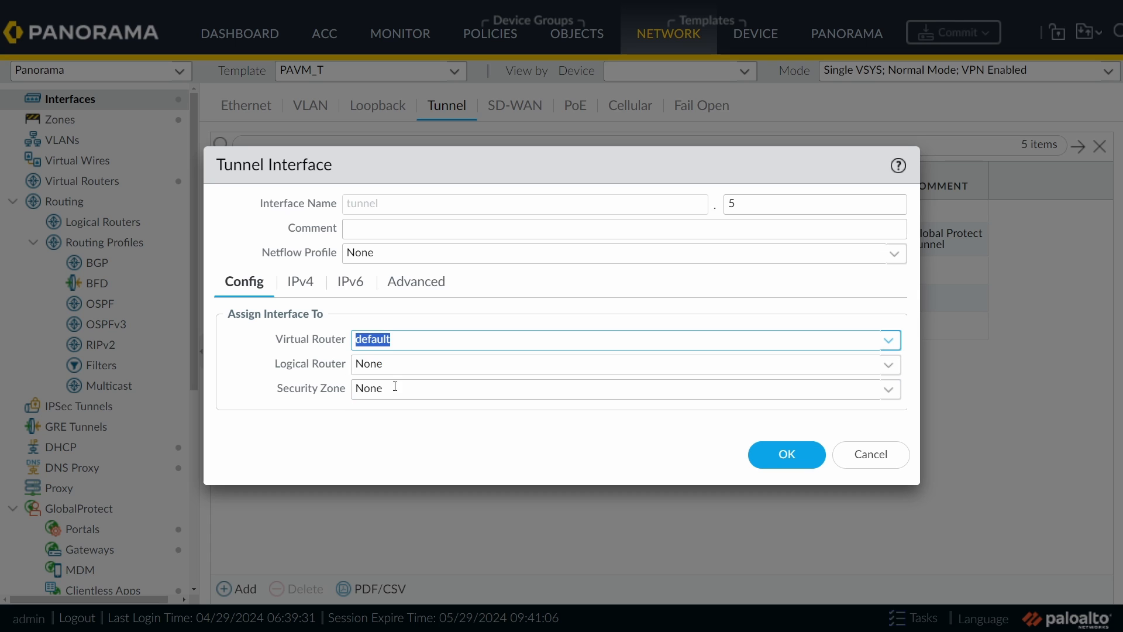
left_click(889, 389)
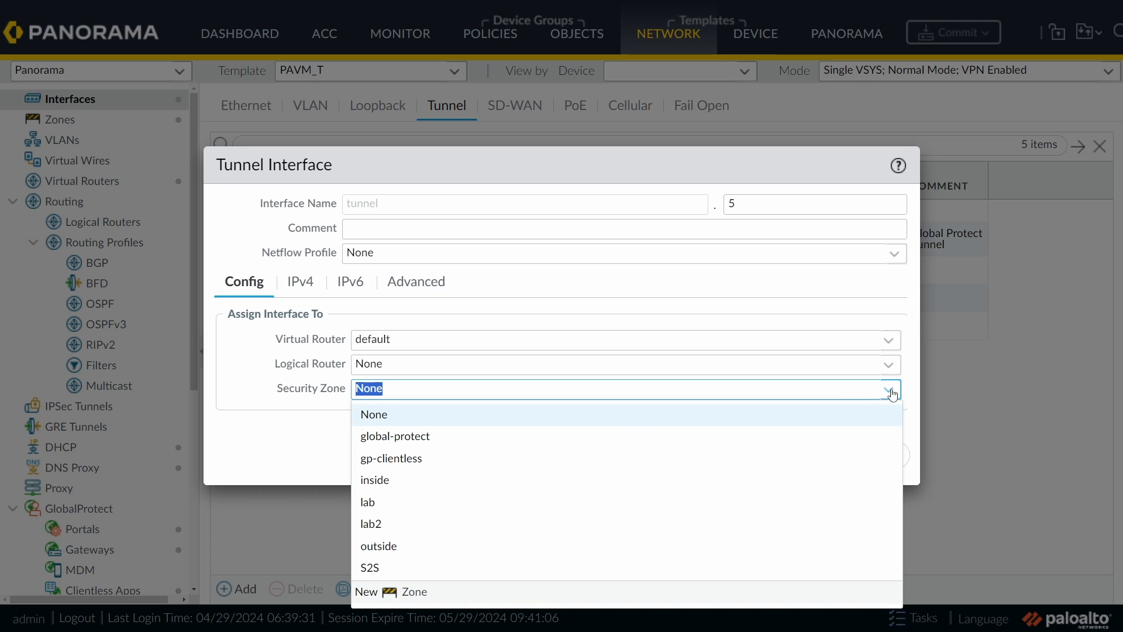
left_click(388, 569)
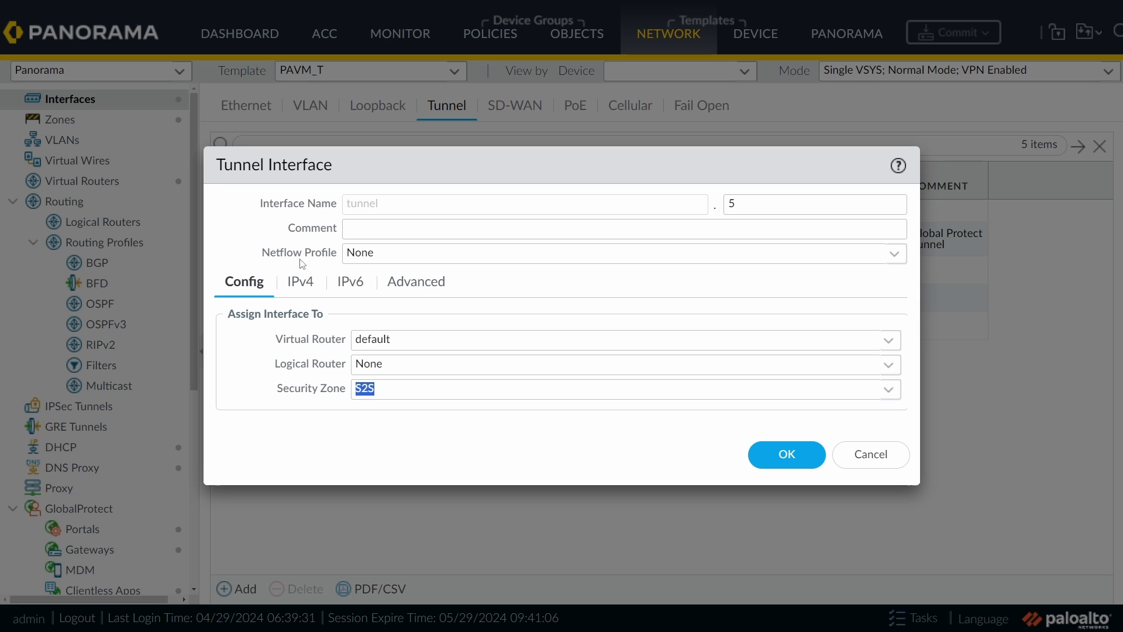
left_click(297, 285)
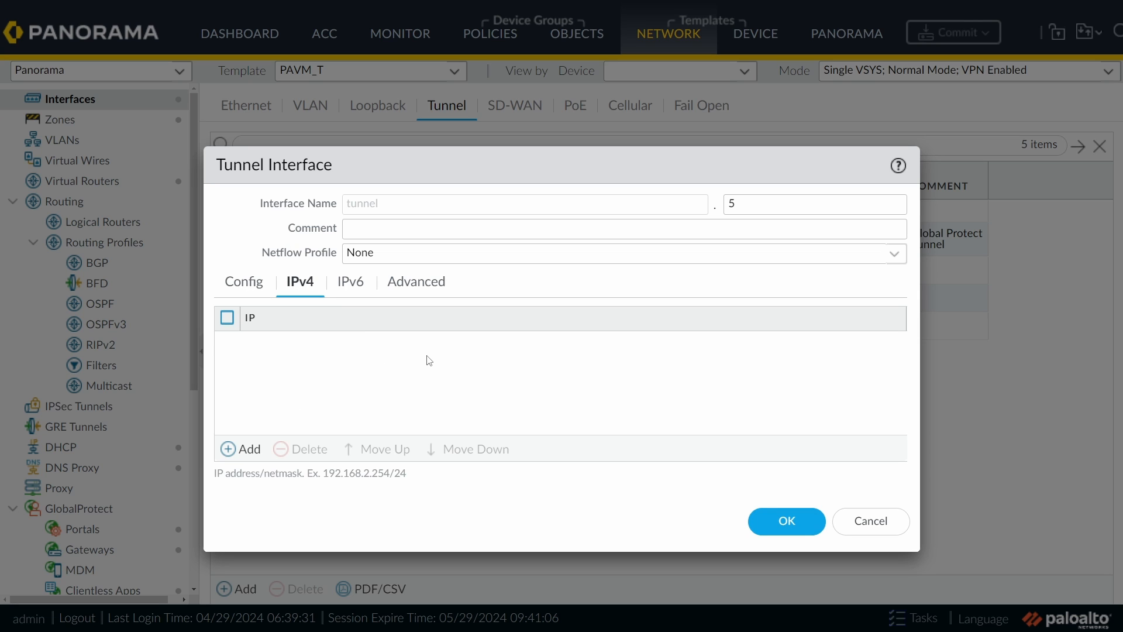
left_click(802, 527)
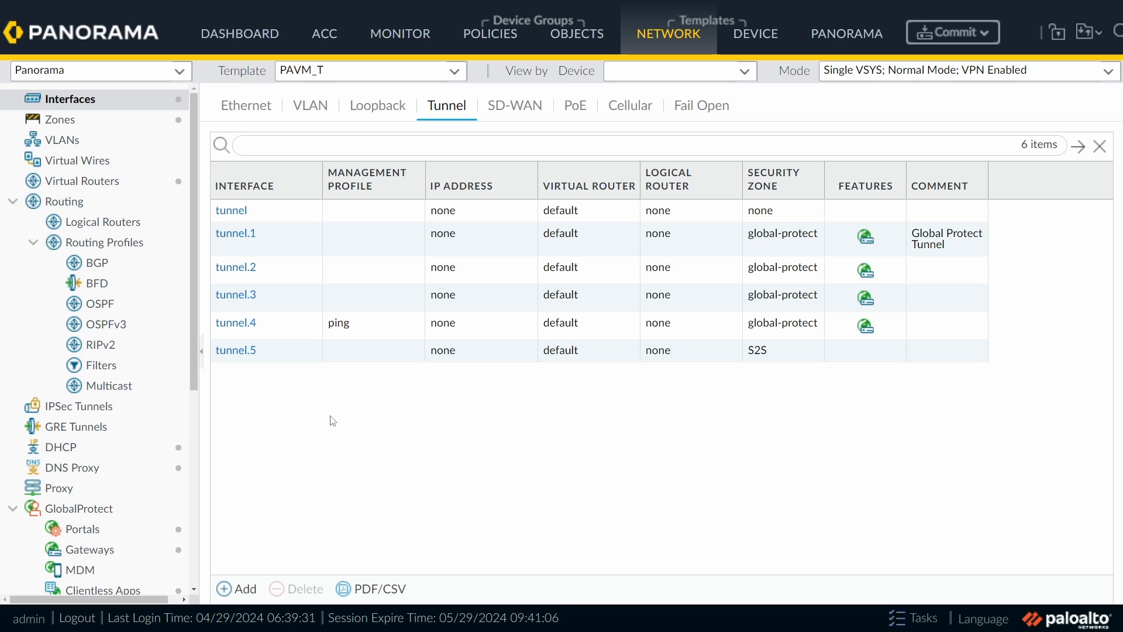
left_click(103, 186)
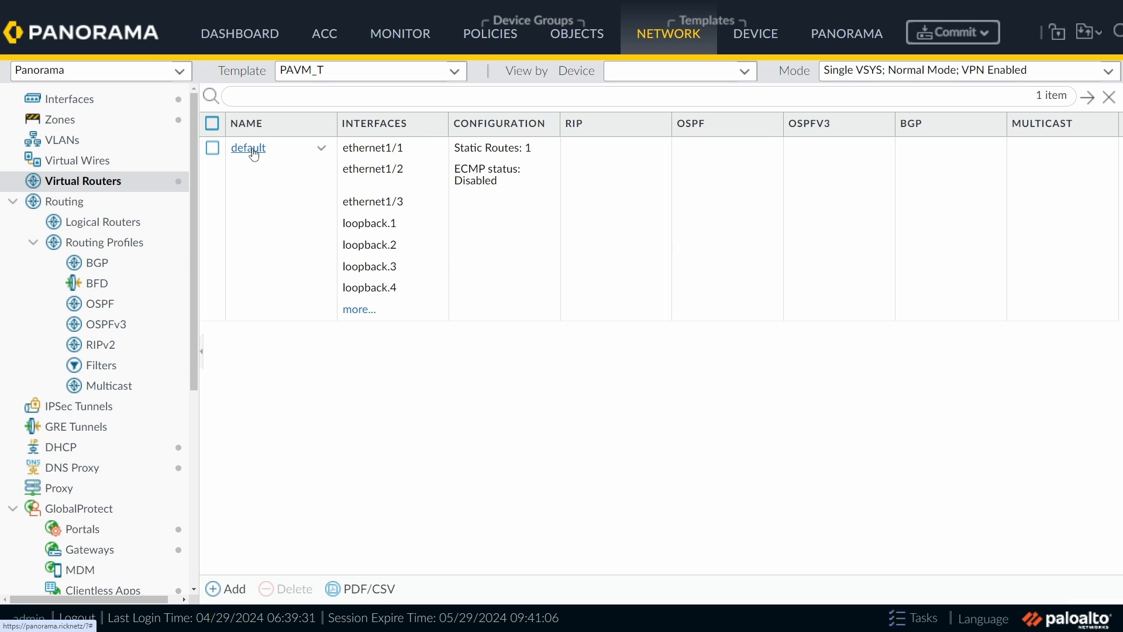
Step: Start a new static route named R8.8.8.8-32 on the default virtual router
left_click(254, 151)
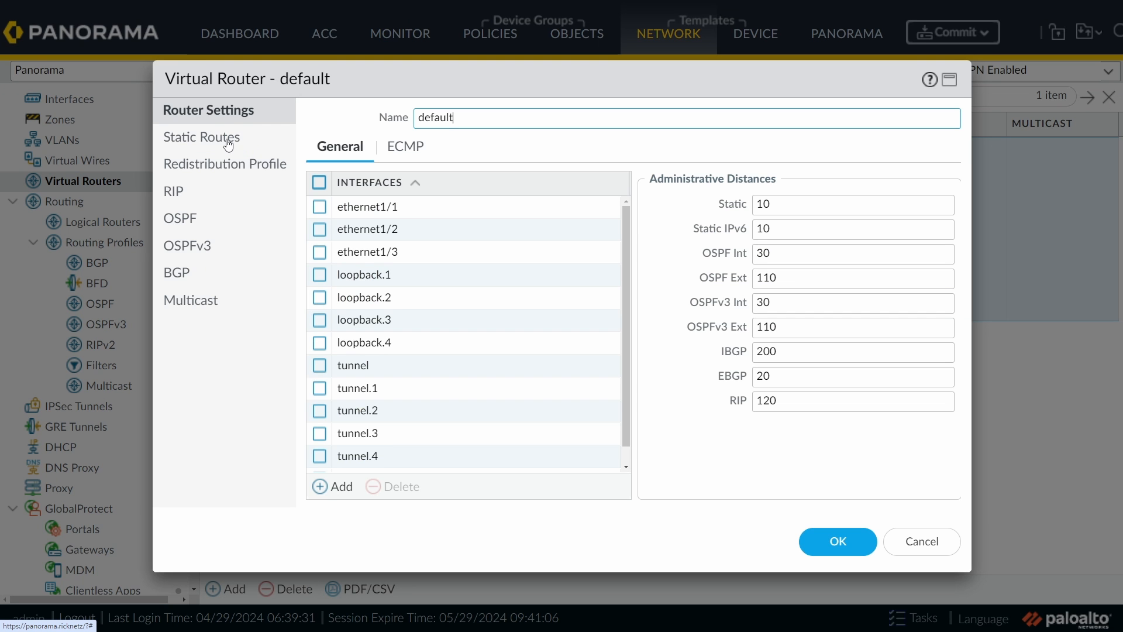
left_click(228, 143)
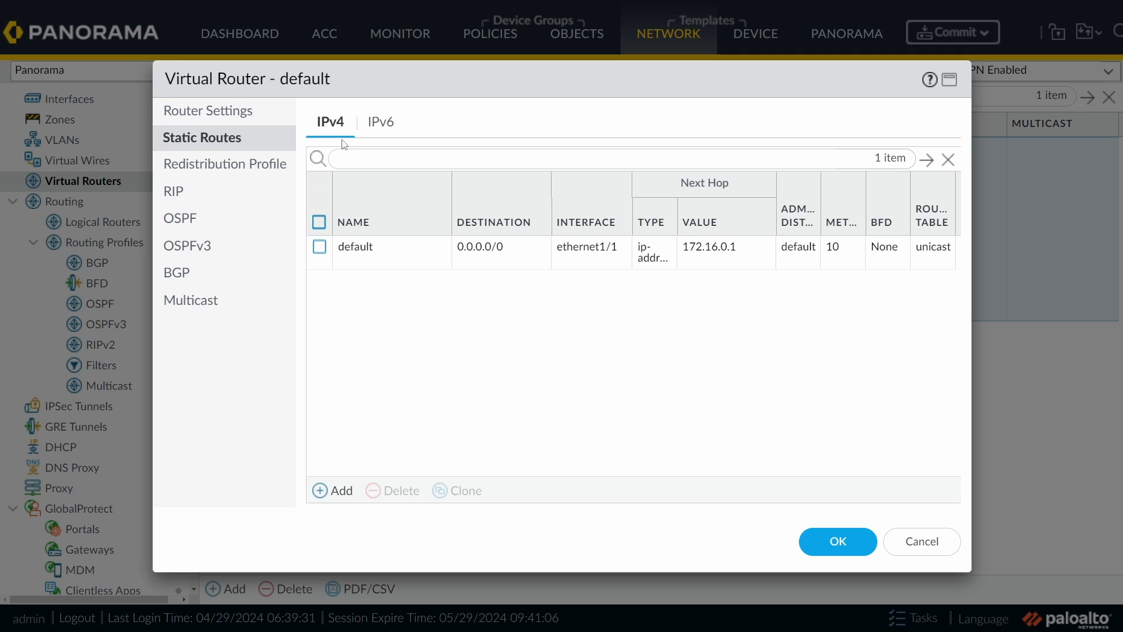
left_click(341, 492)
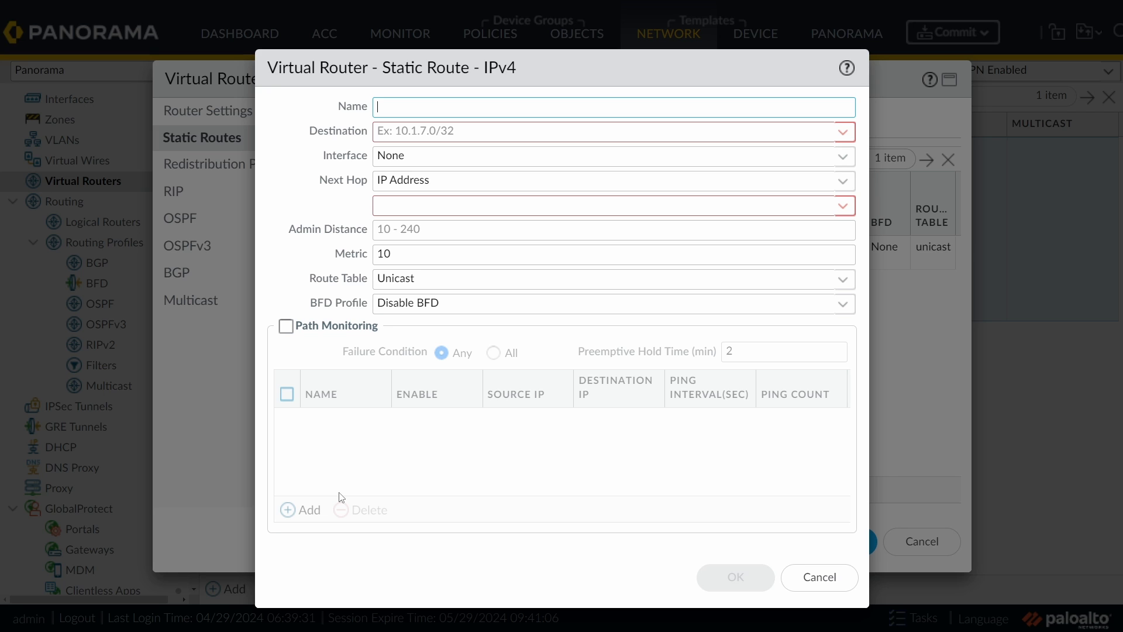
type("R8.8.8.8")
left_click_drag(380, 106, 391, 108)
left_click(446, 107)
type("-32")
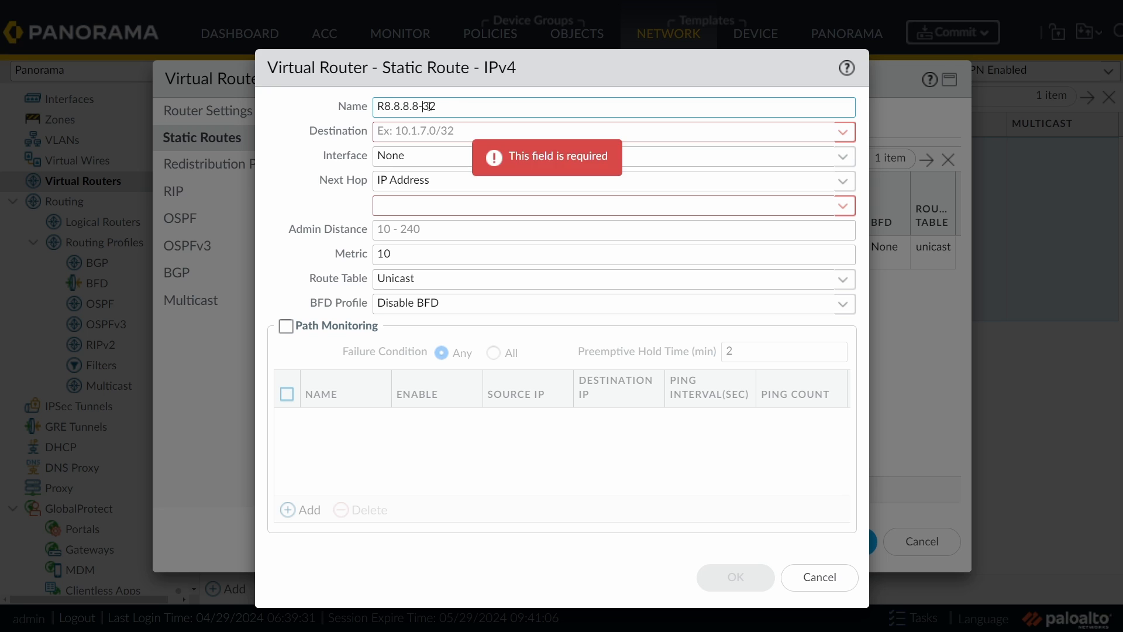
Step: Point the route at 8.8.8.8/32 via tunnel.5 with no next hop, and save it
left_click(465, 134)
type("8.8.8.8/")
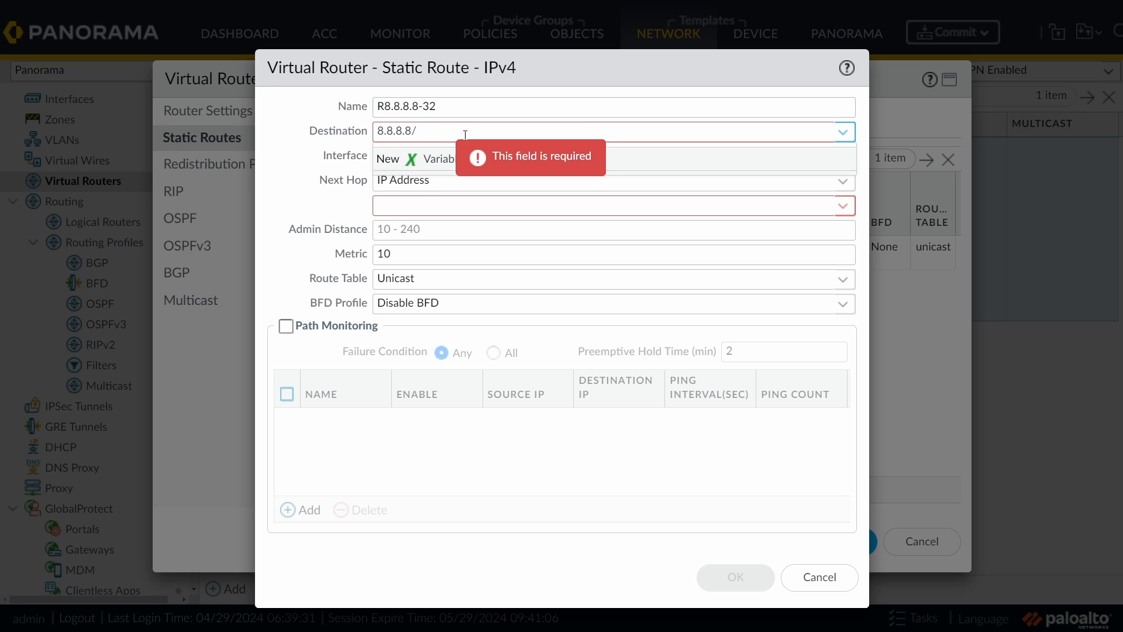
type("32")
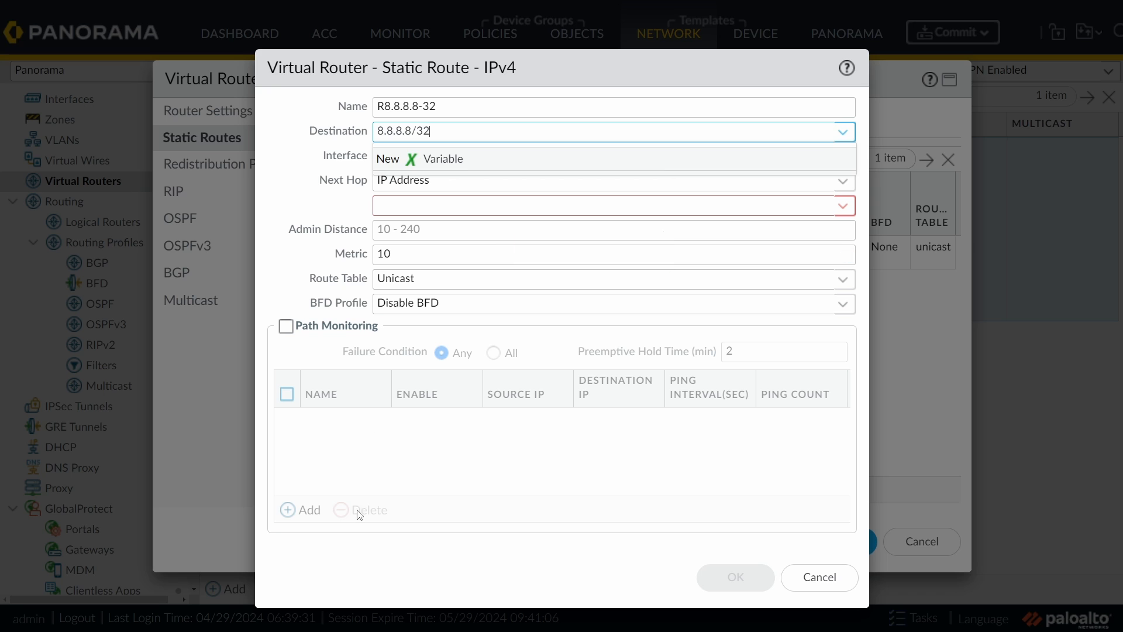
left_click(373, 490)
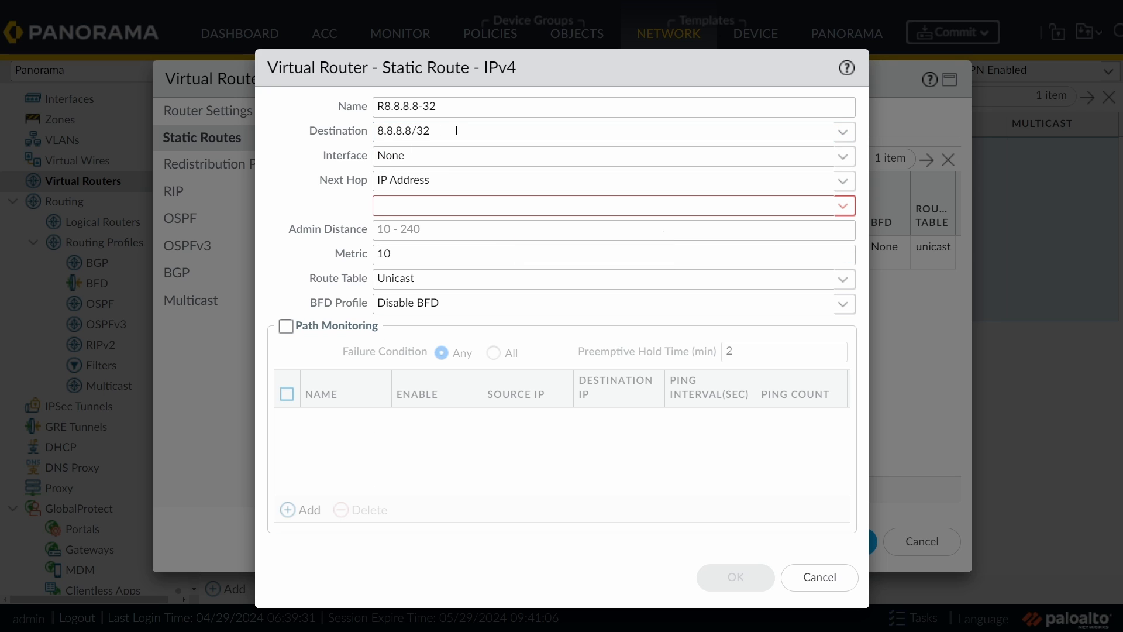
left_click(843, 157)
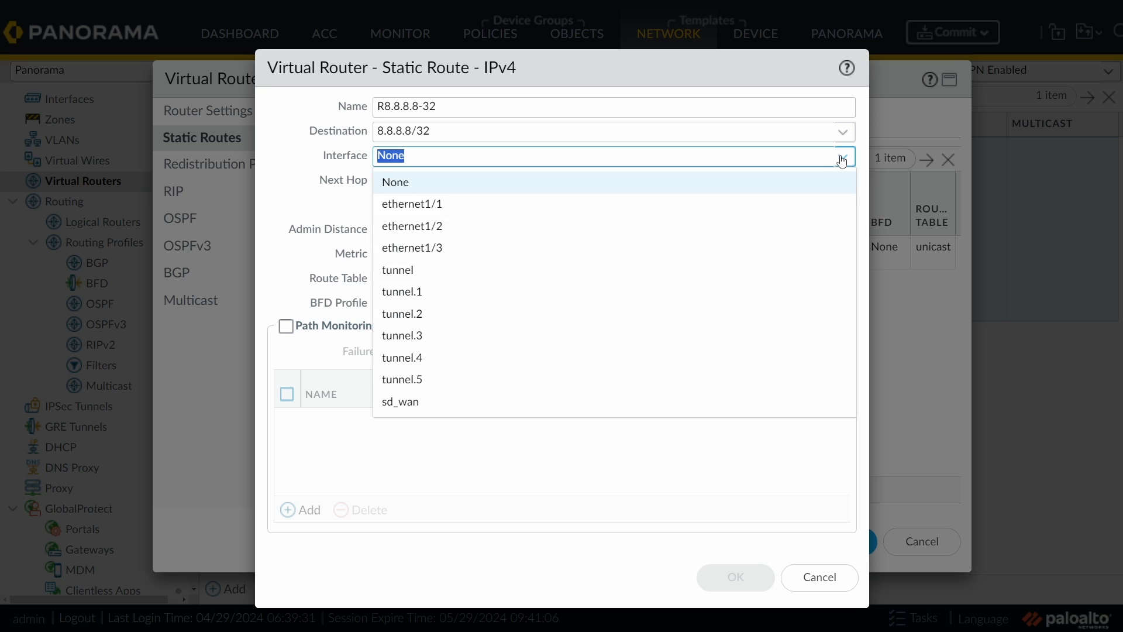
left_click(440, 389)
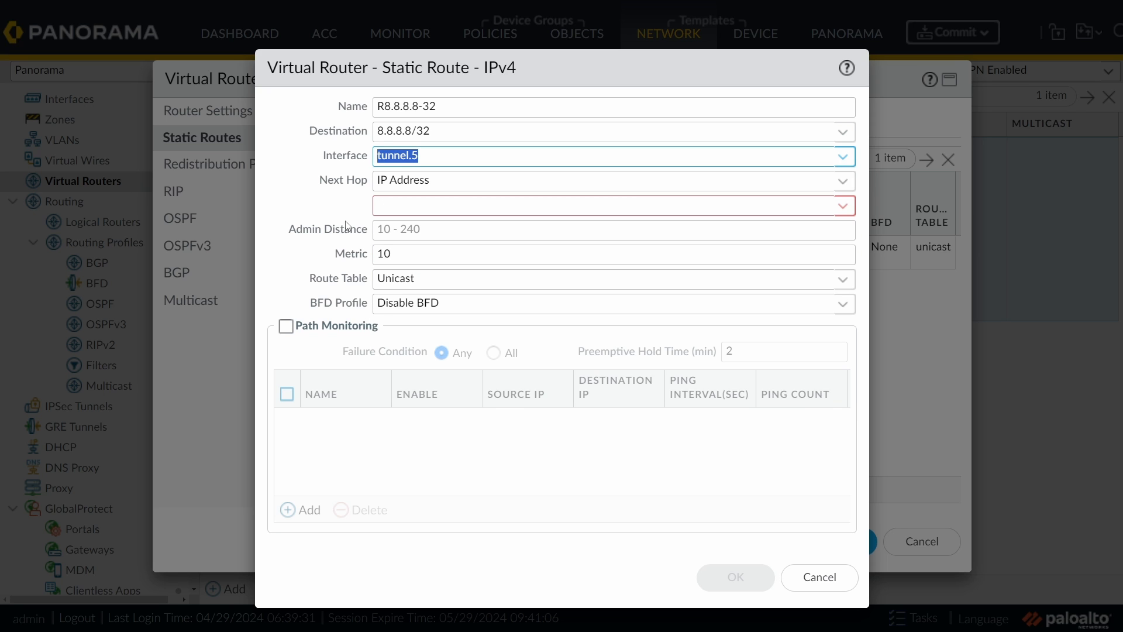
left_click(843, 181)
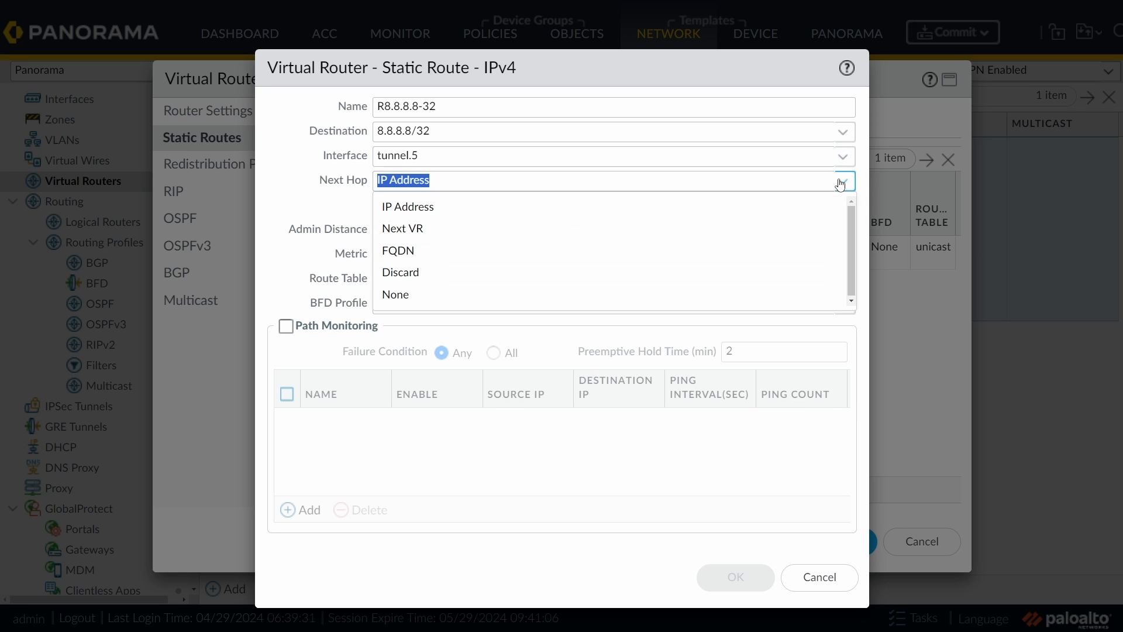
left_click(423, 300)
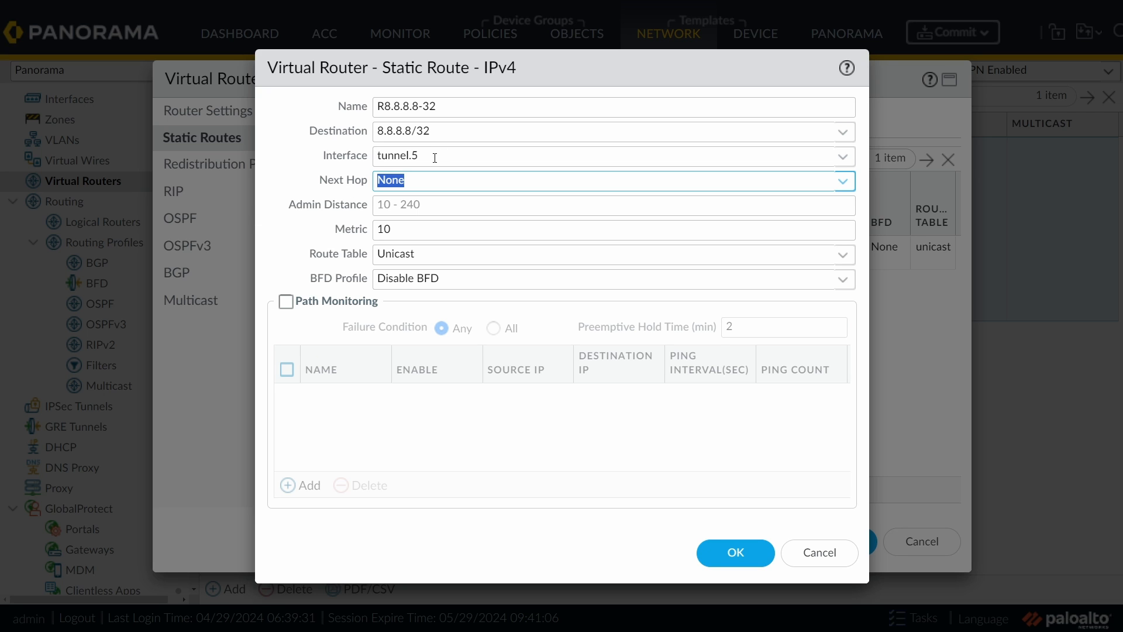
left_click(737, 554)
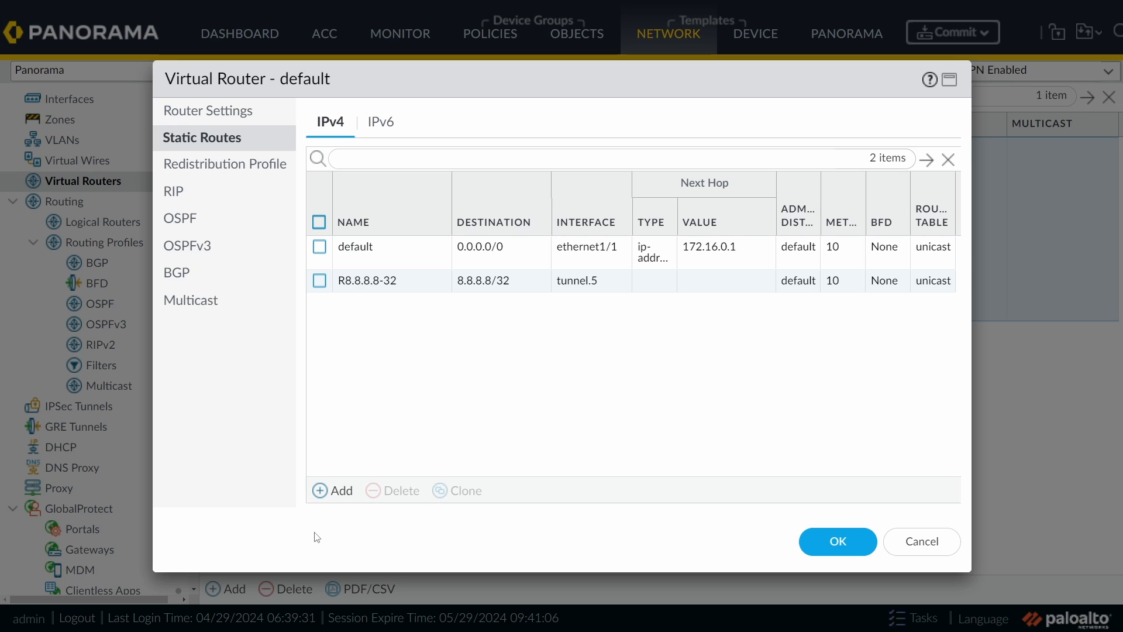
Step: Add route R157.230.51.45-32 to 157.230.51.45/32 via tunnel.5, no next hop, and save the router
left_click(334, 492)
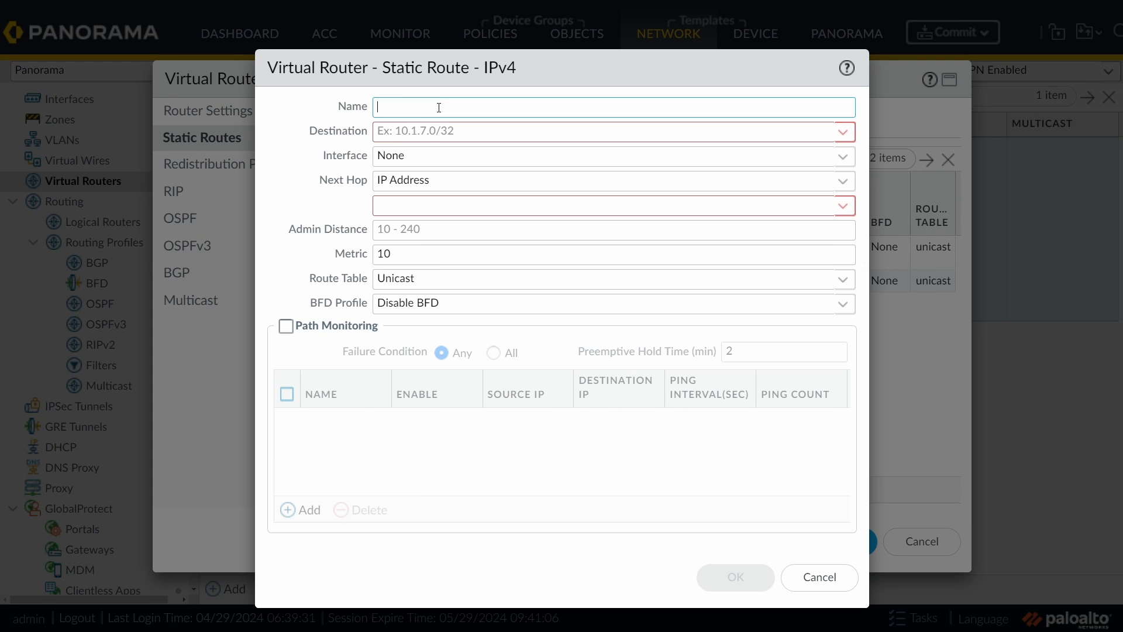
type("R")
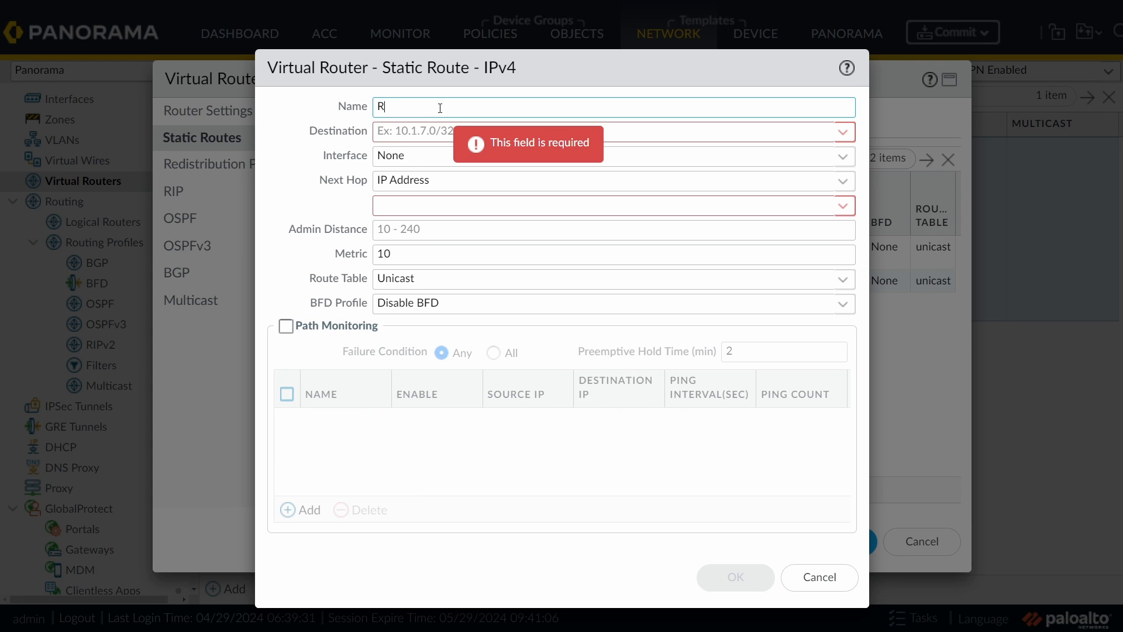
type("157.230.")
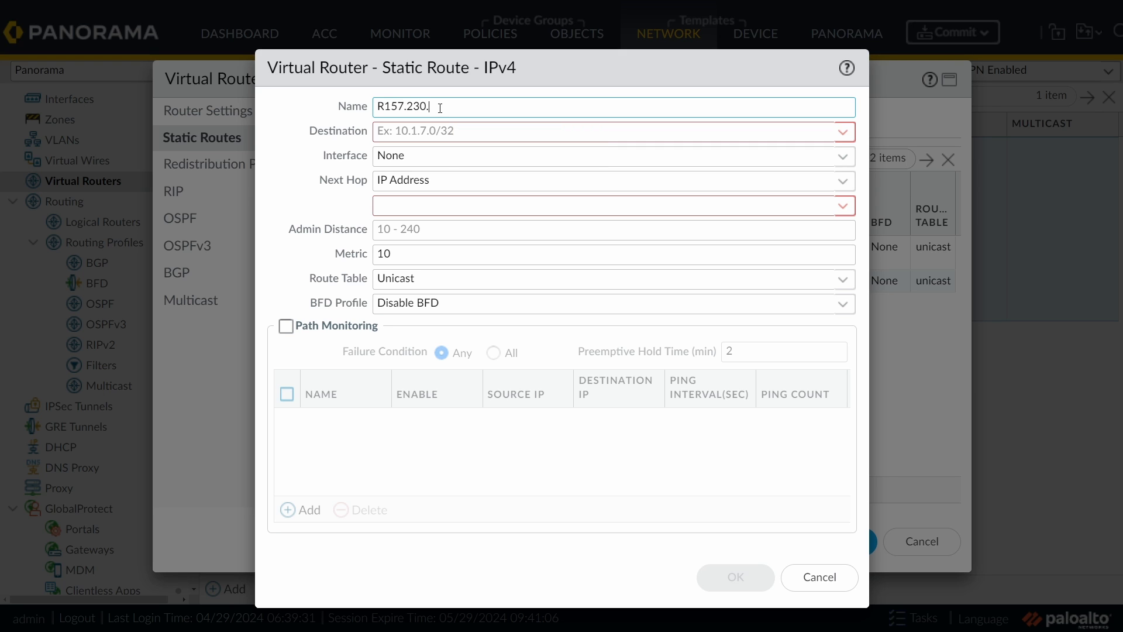
type("51.45-32")
left_click(431, 130)
type("157.")
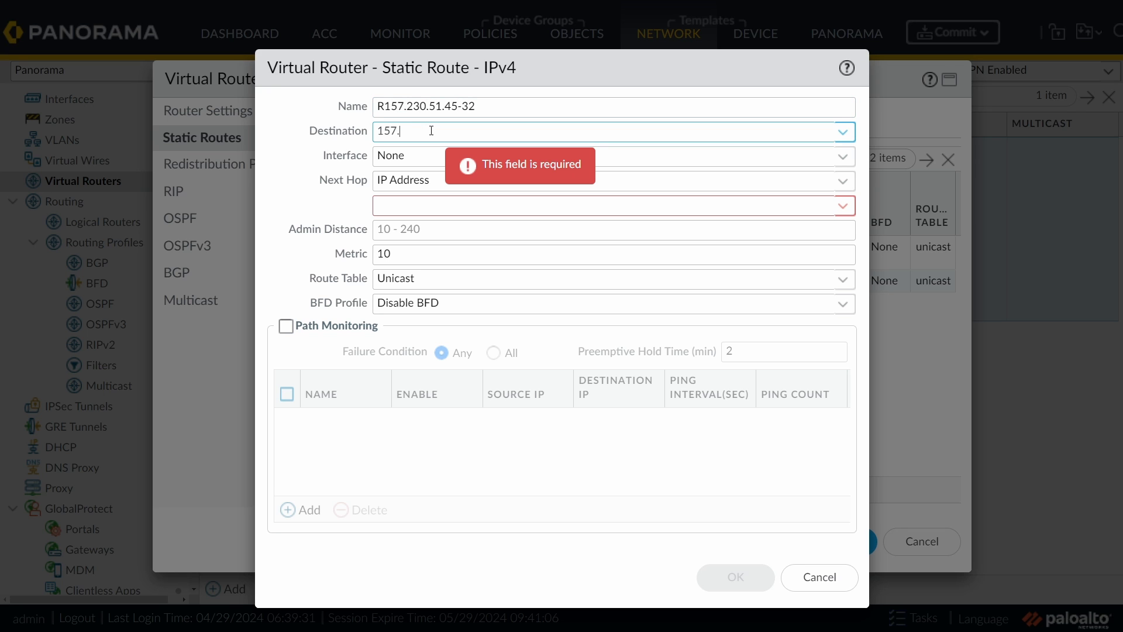
type("230.51.45")
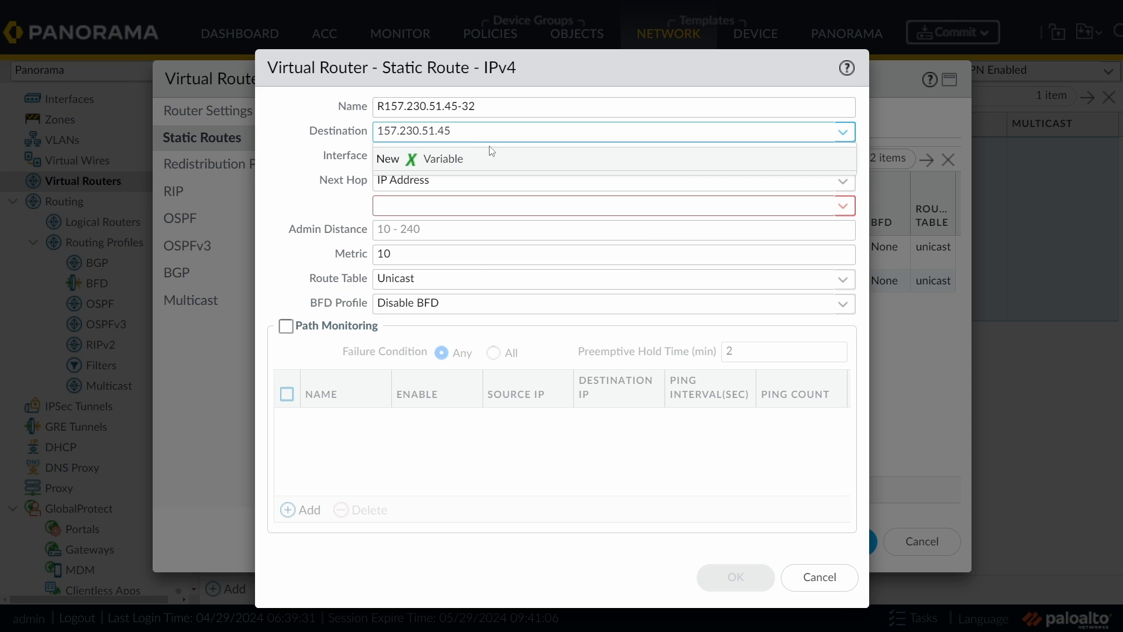
type("/32")
left_click(445, 156)
left_click(648, 164)
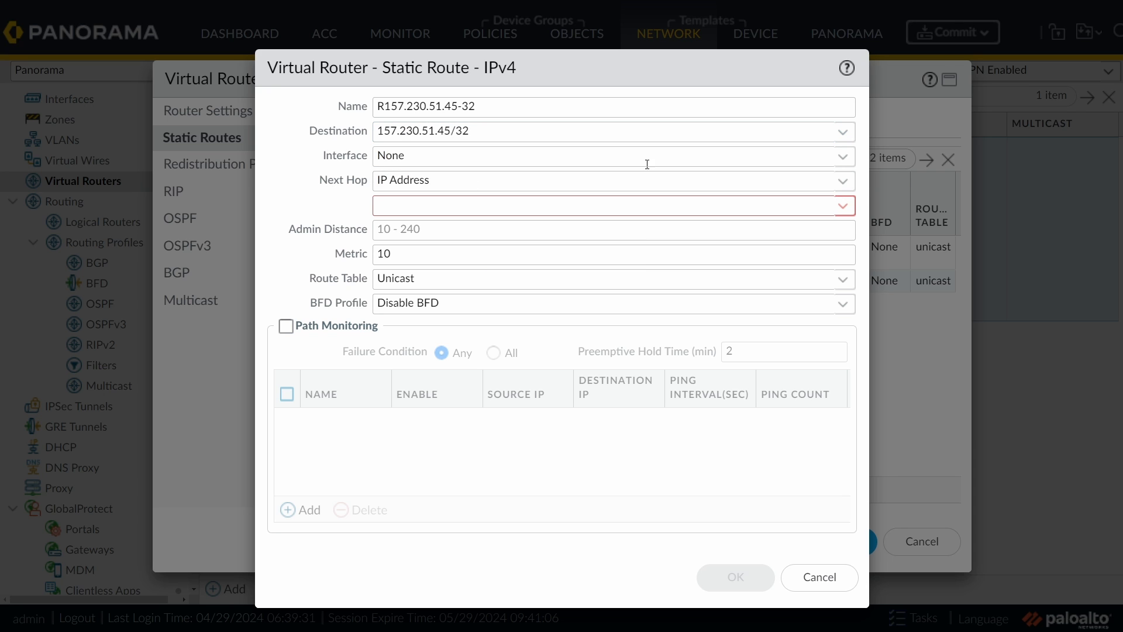
left_click(841, 156)
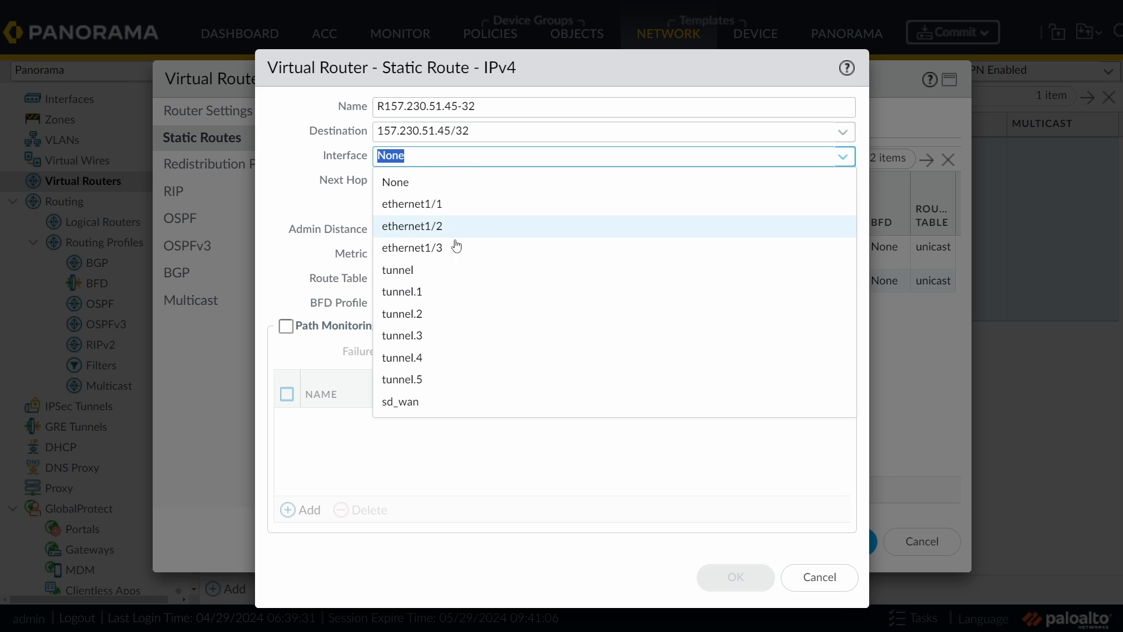
left_click(423, 380)
left_click(842, 181)
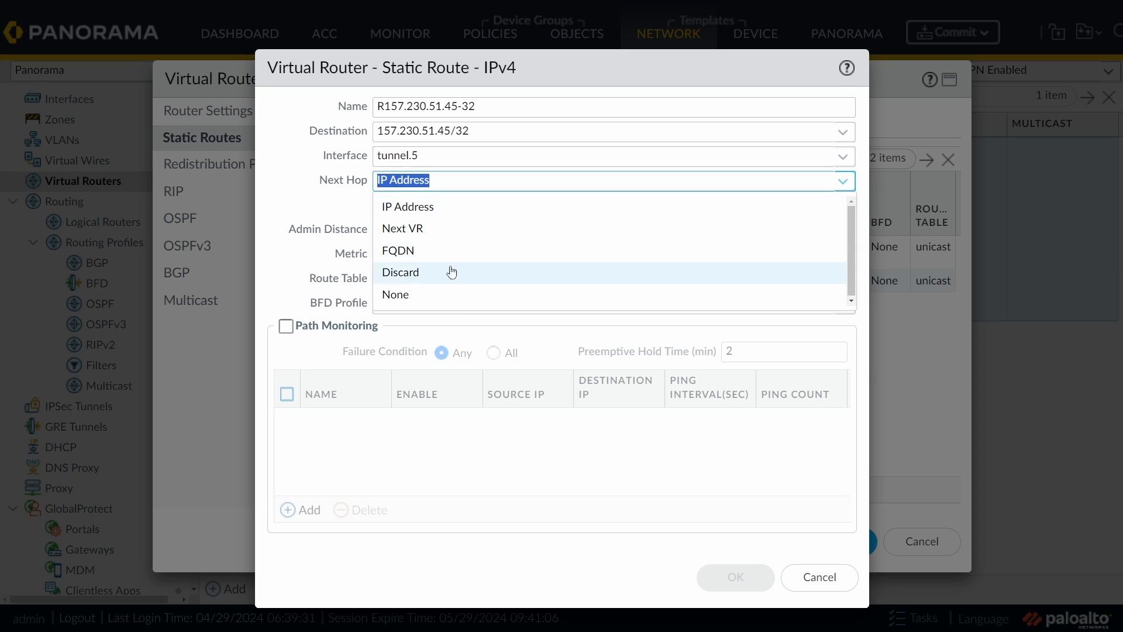
left_click(403, 295)
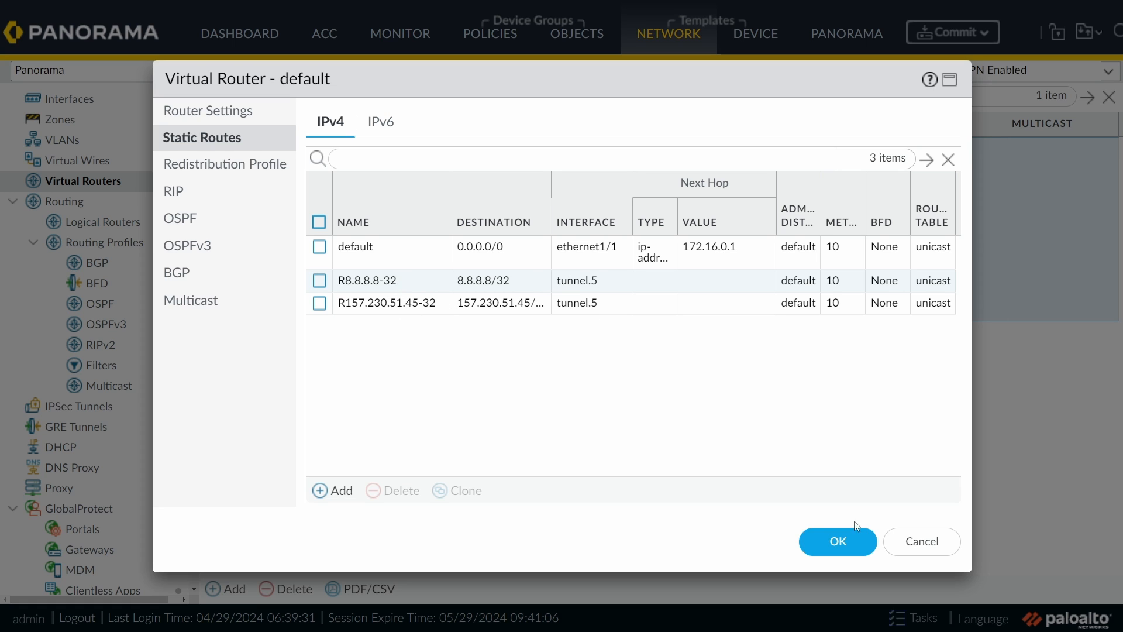
left_click(838, 539)
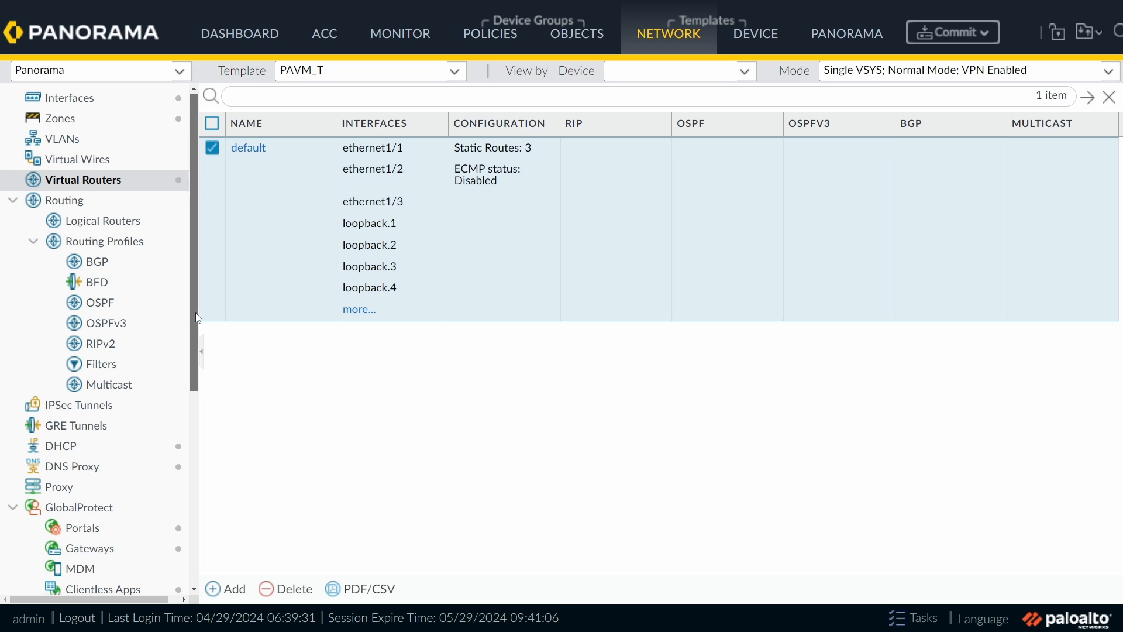
Step: Start a new IKE crypto profile named netsums-ike-crypto
left_click_drag(201, 312, 170, 475)
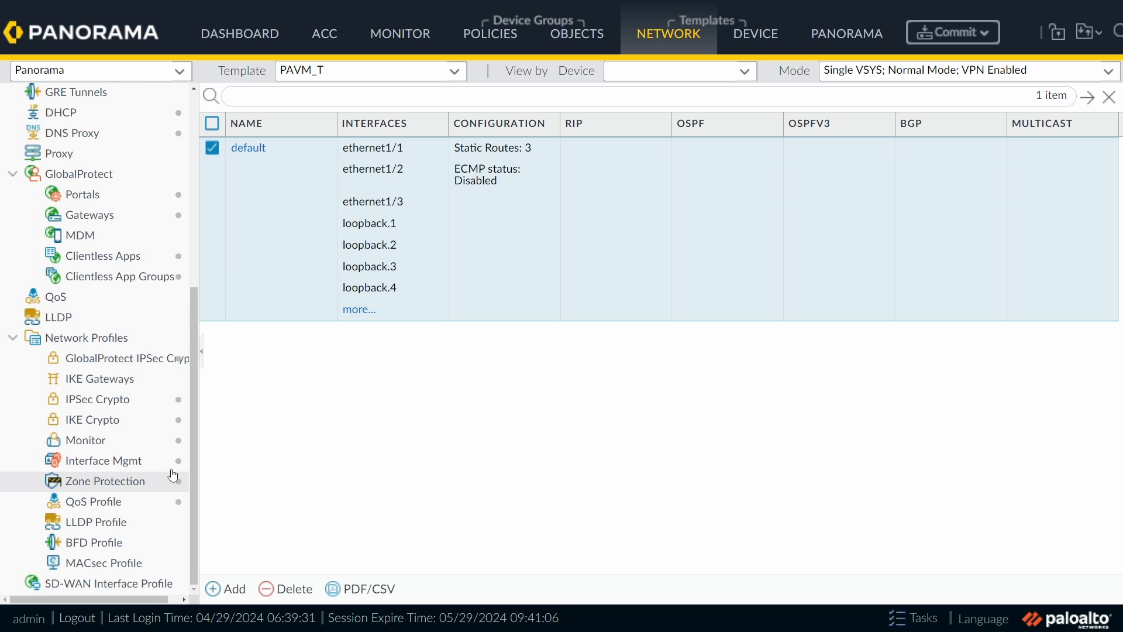
left_click(125, 426)
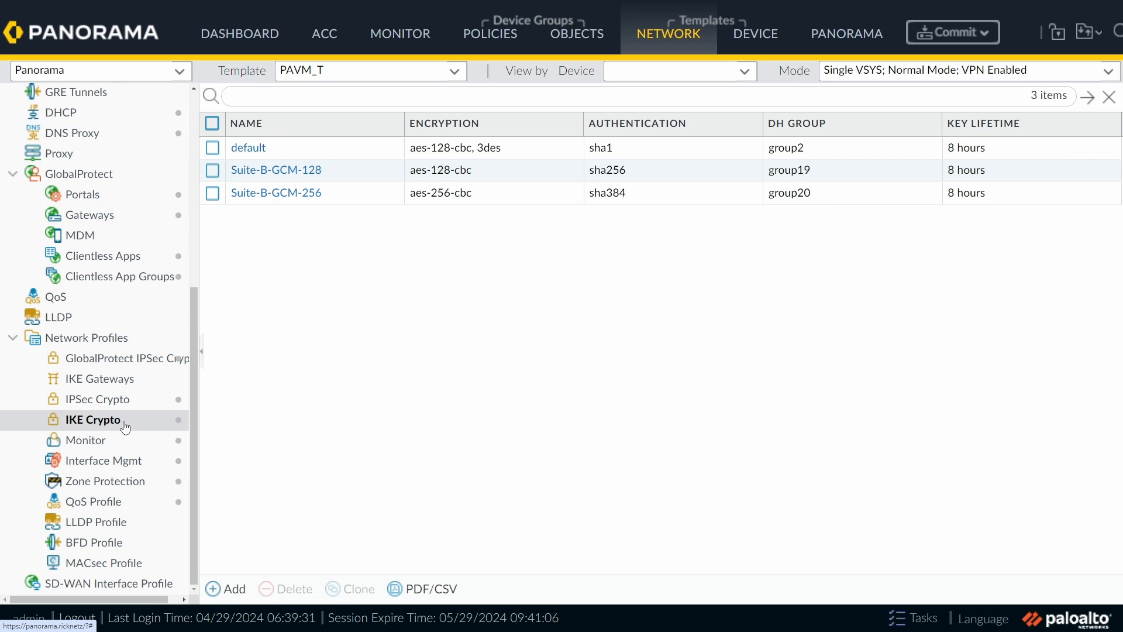
left_click(226, 588)
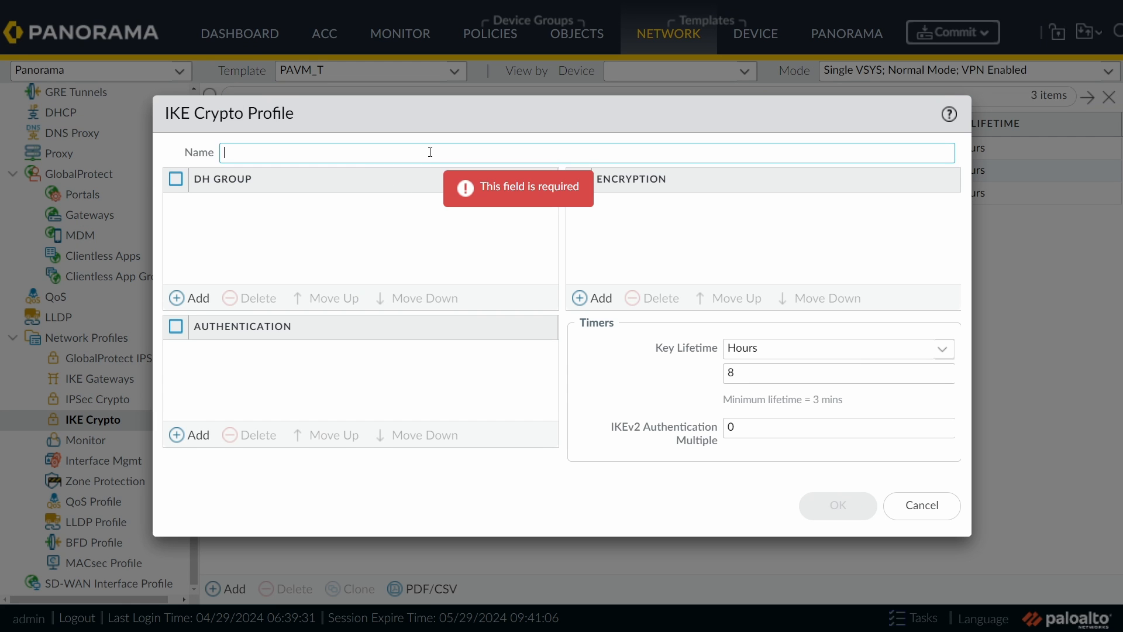
type("net")
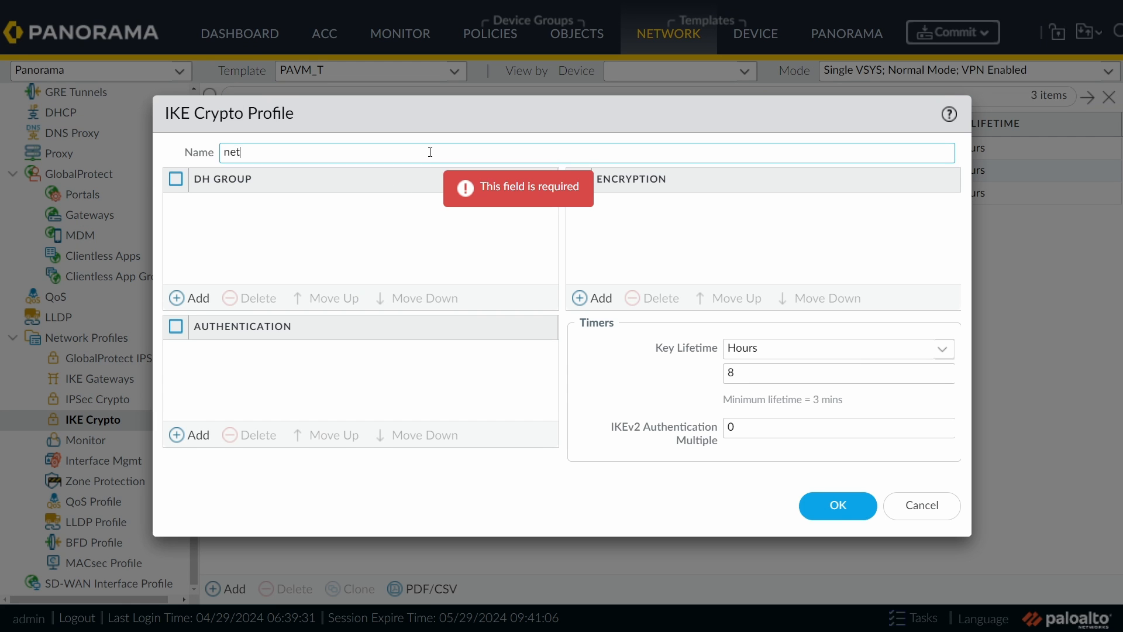
type("su")
key("BackSpace")
type("sums-oike")
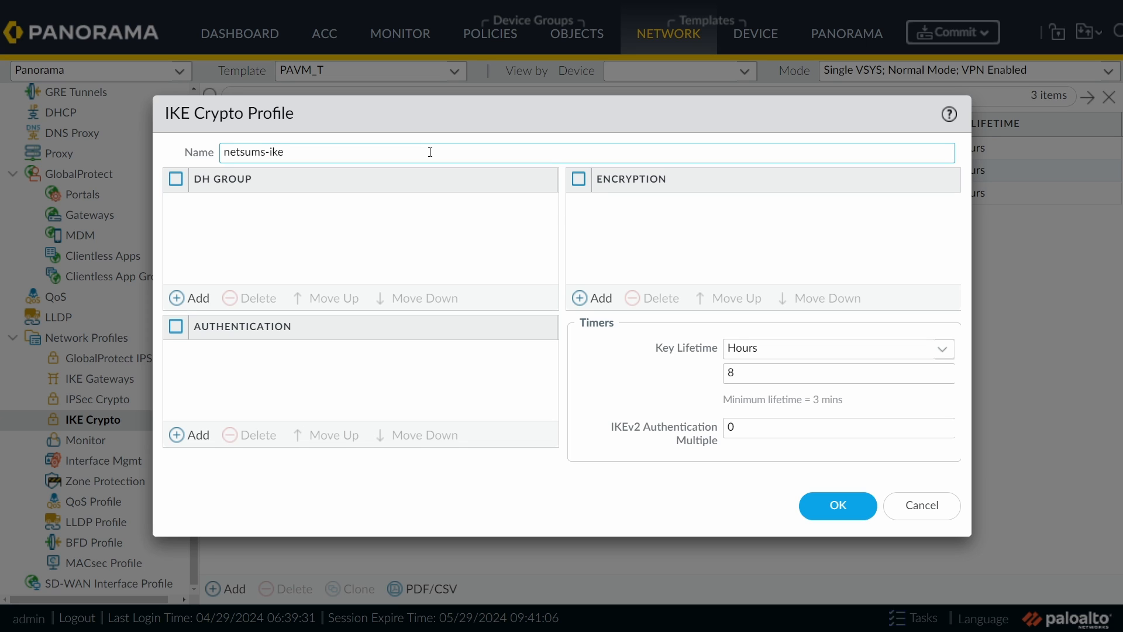
type("-crypto")
Step: Give the profile DH group20, non-auth authentication and aes-256-gcm encryption
left_click(184, 297)
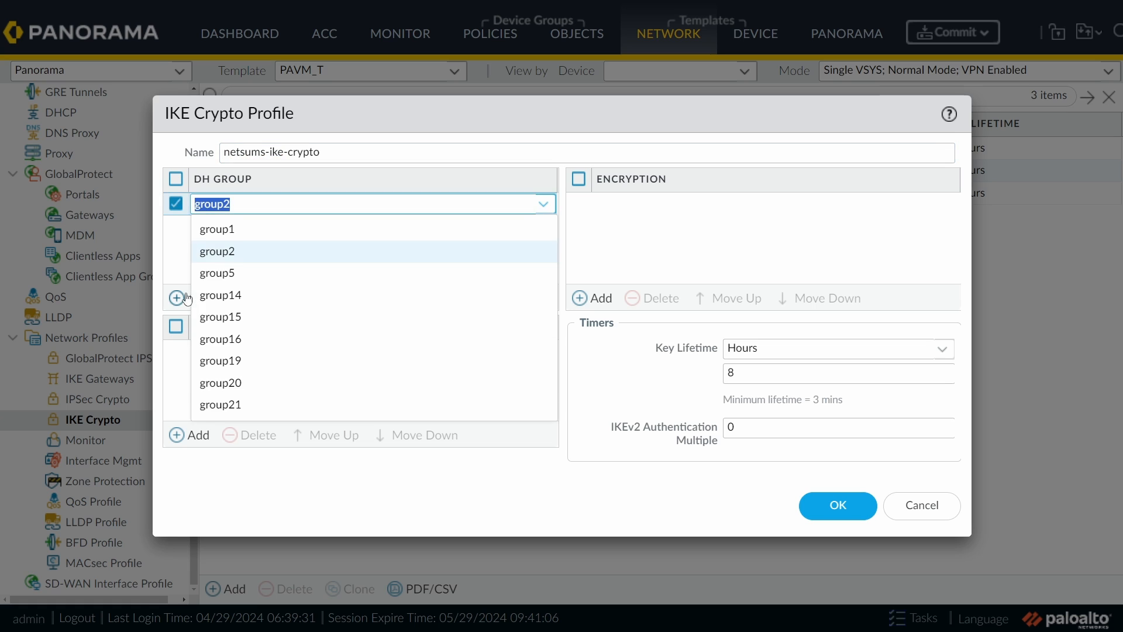
left_click(247, 388)
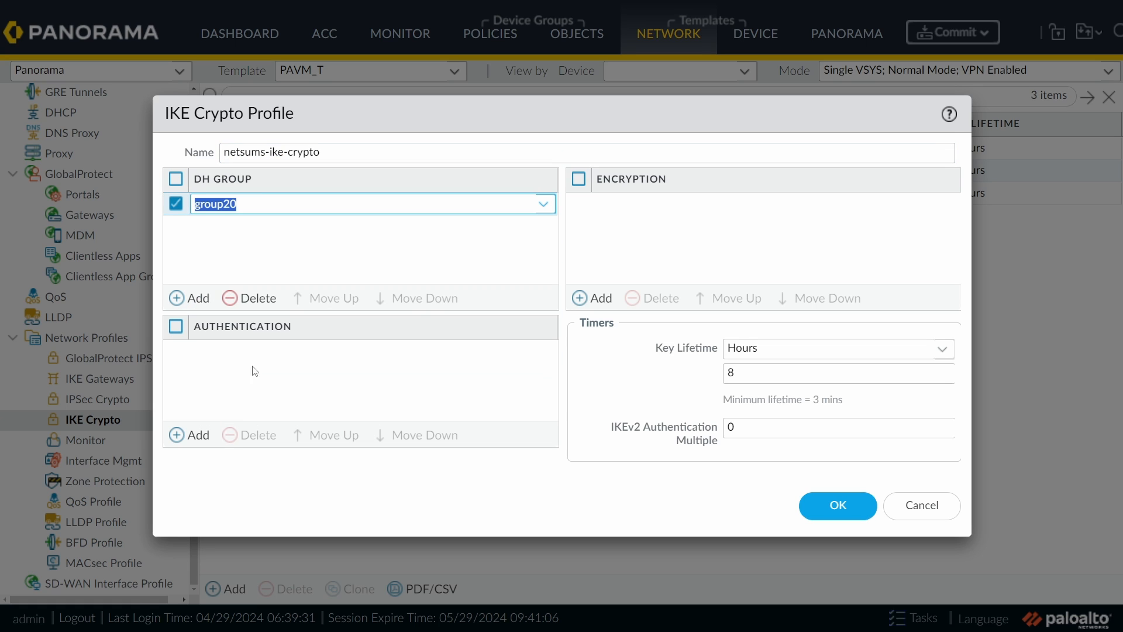
left_click(191, 436)
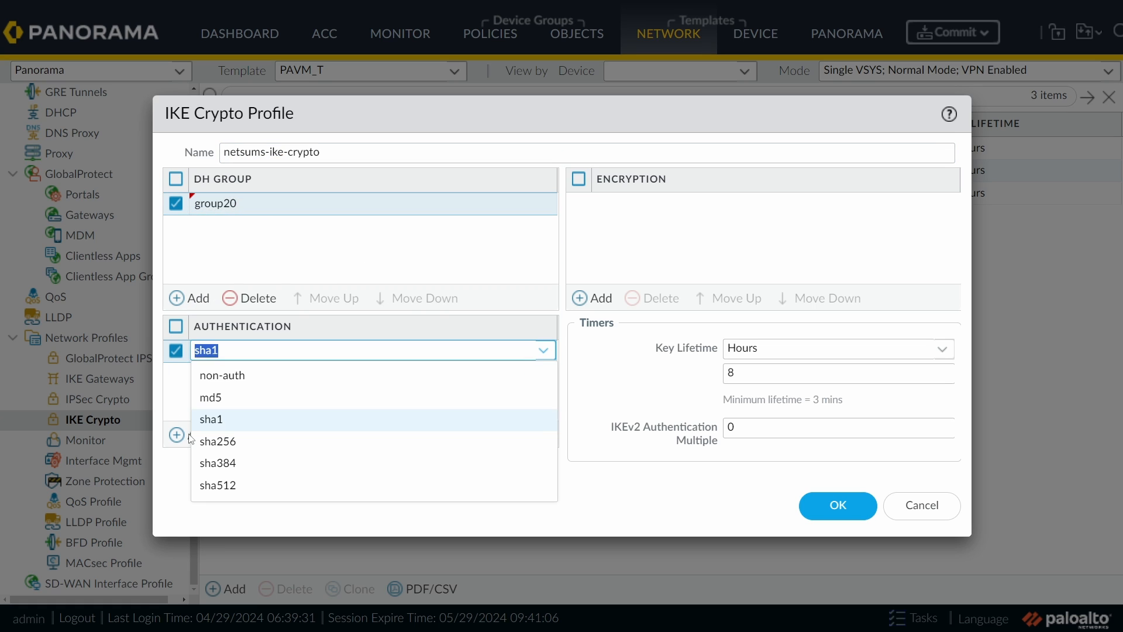
left_click(254, 383)
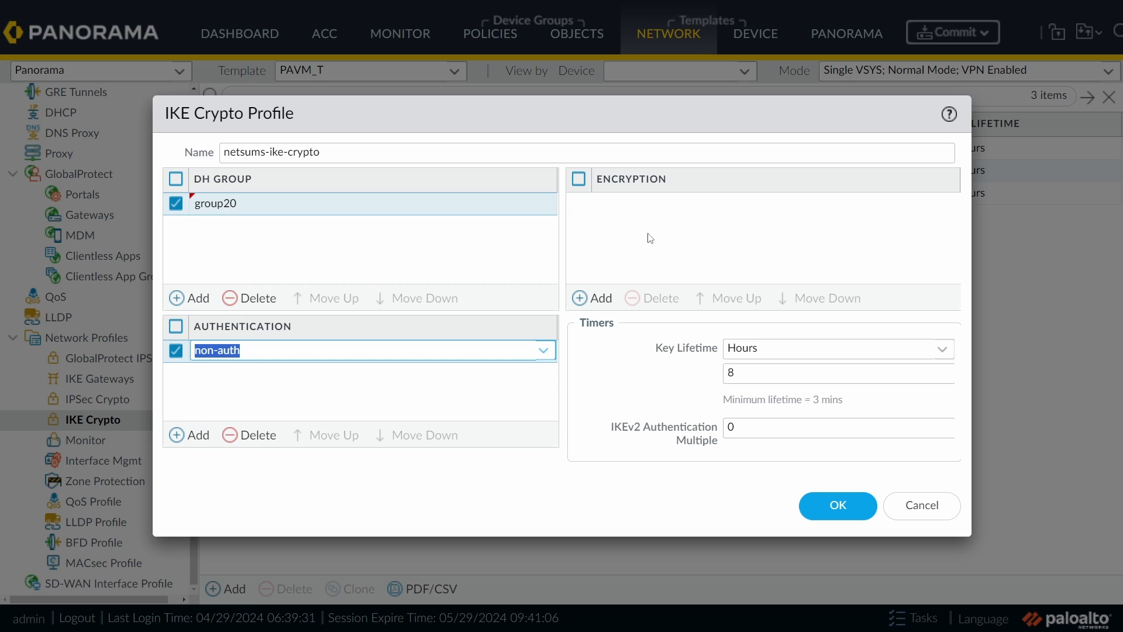
left_click(597, 302)
left_click(597, 302)
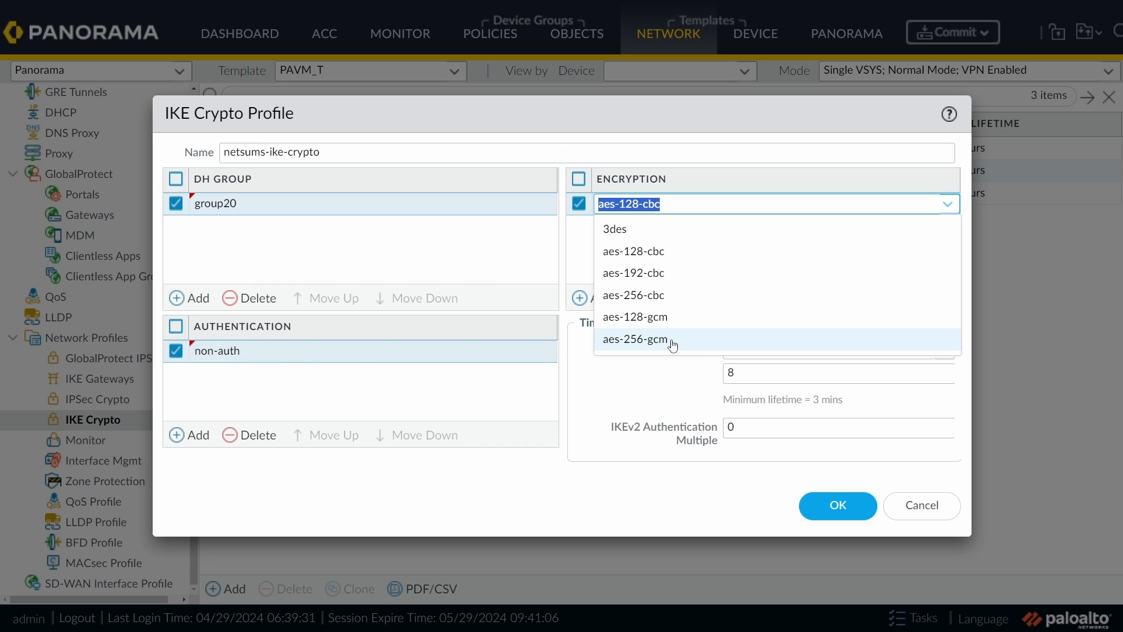
left_click(675, 298)
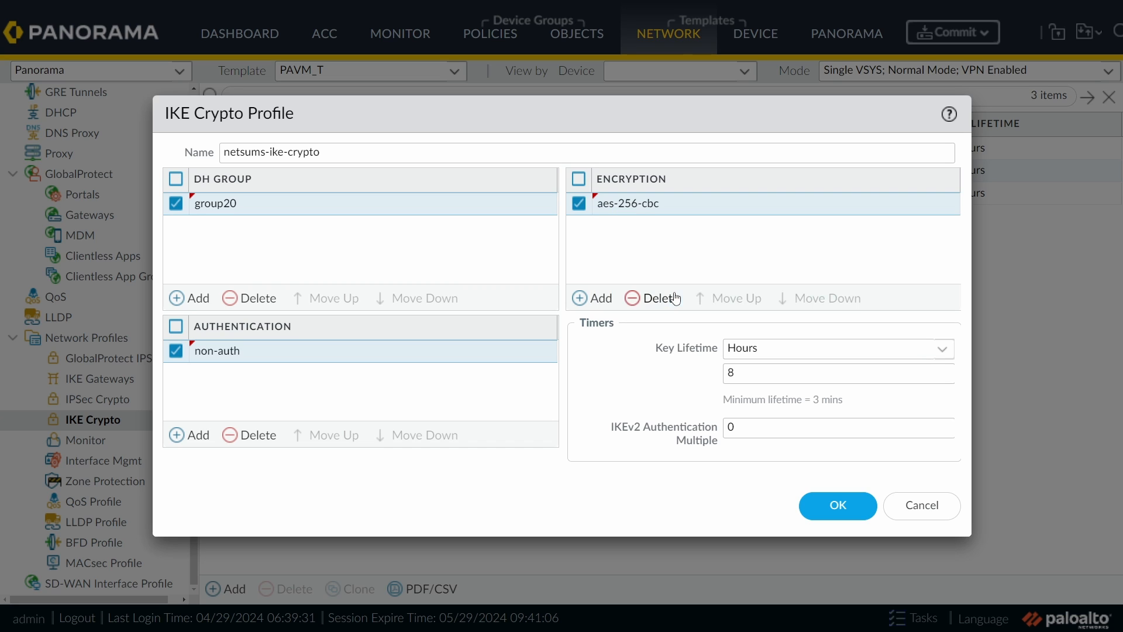
left_click(288, 353)
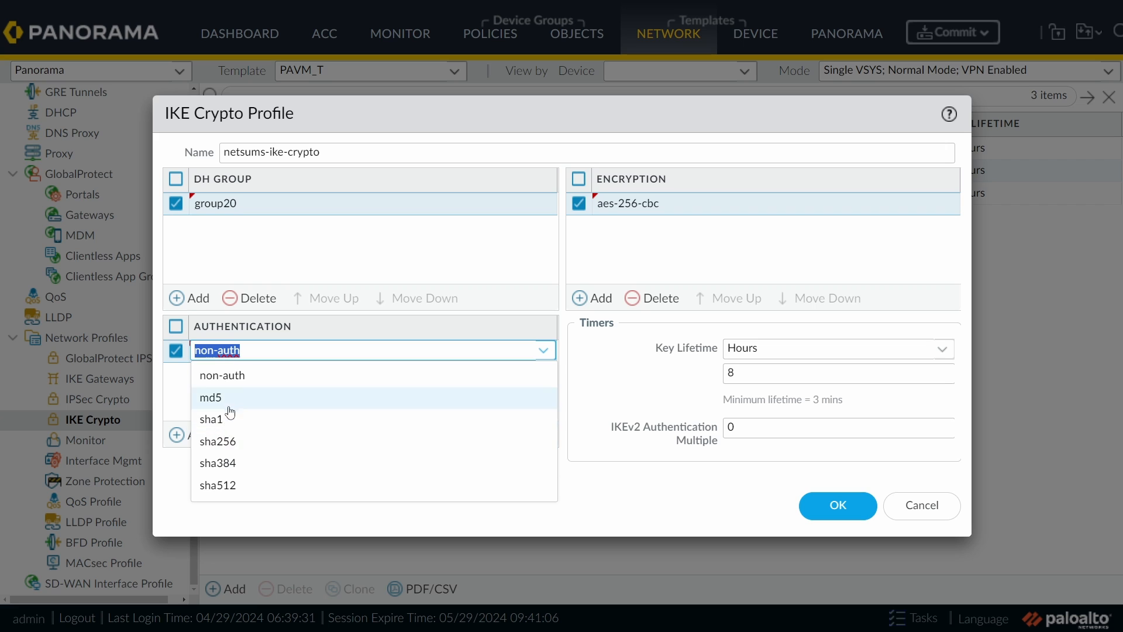
left_click(247, 377)
left_click(709, 206)
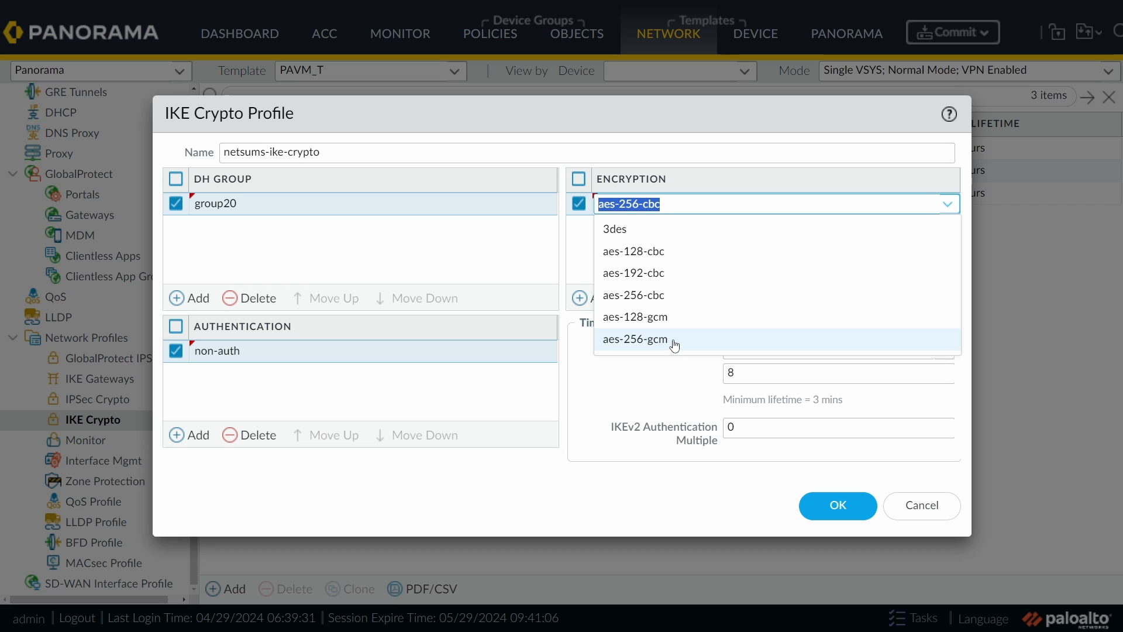
left_click(674, 344)
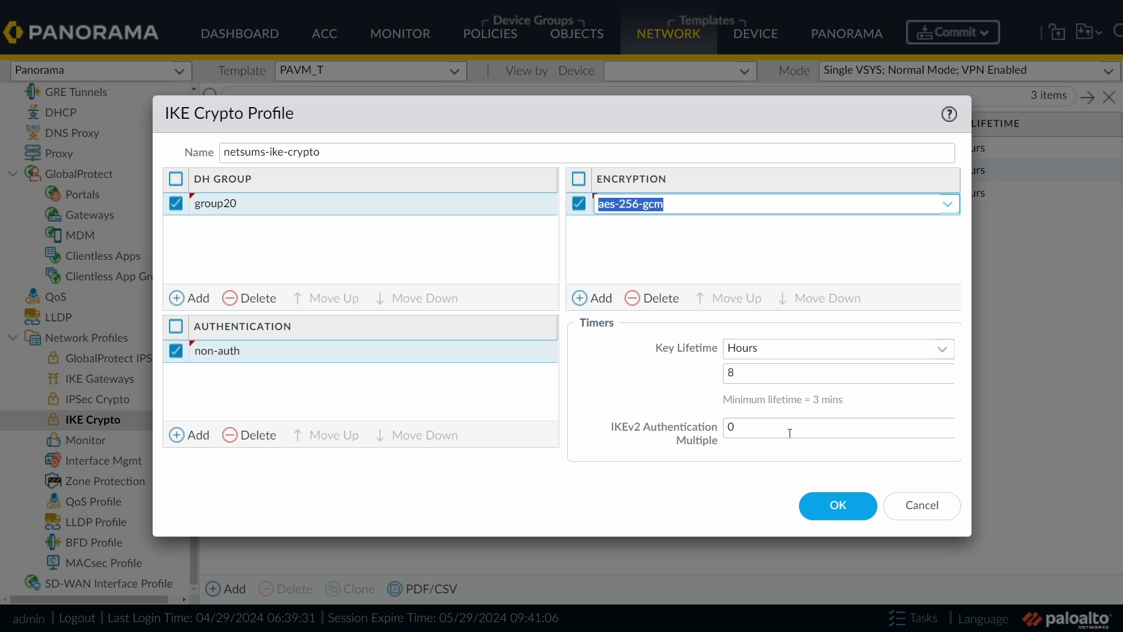
Step: Save the IKE crypto profile and start IPSec crypto profile netsums-ipsec-crypto
left_click(850, 519)
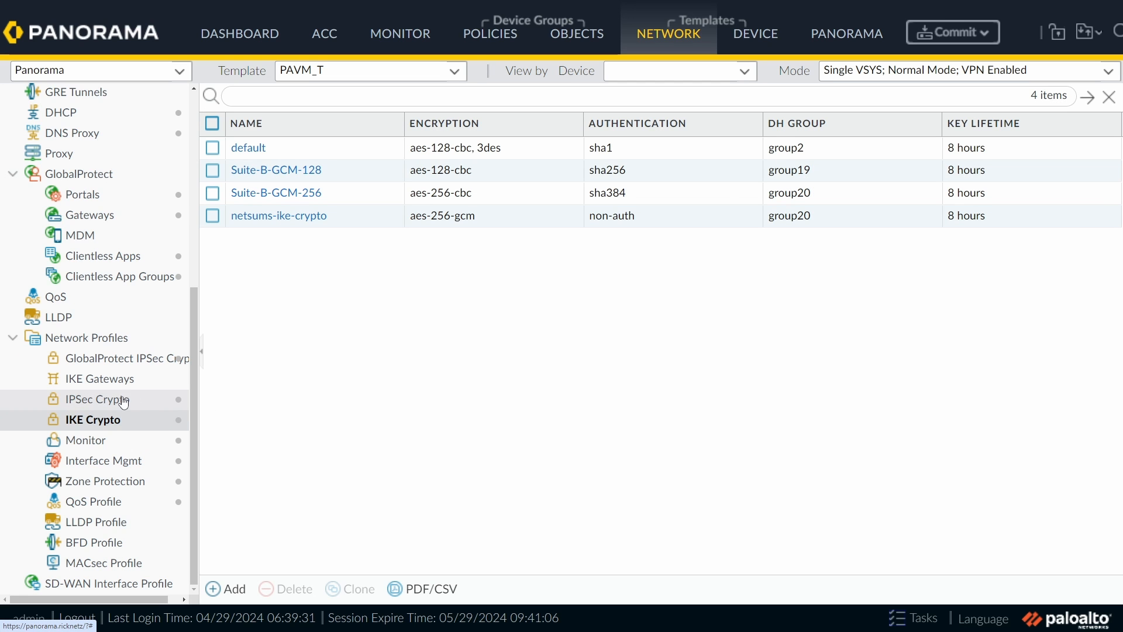
left_click(144, 403)
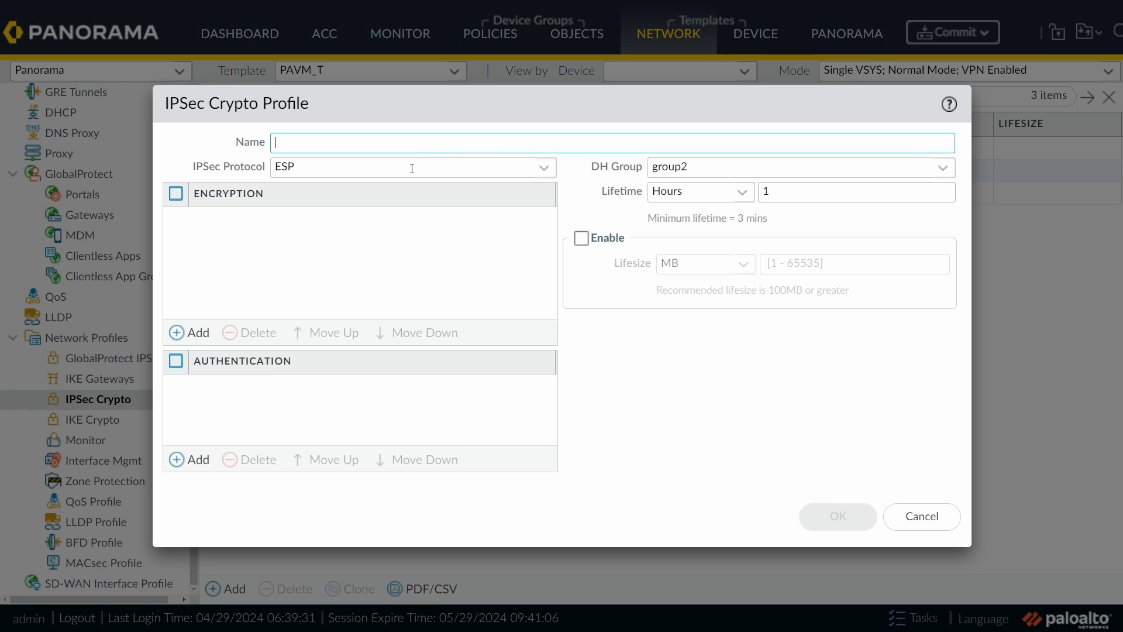
left_click(422, 150)
type("netsums-")
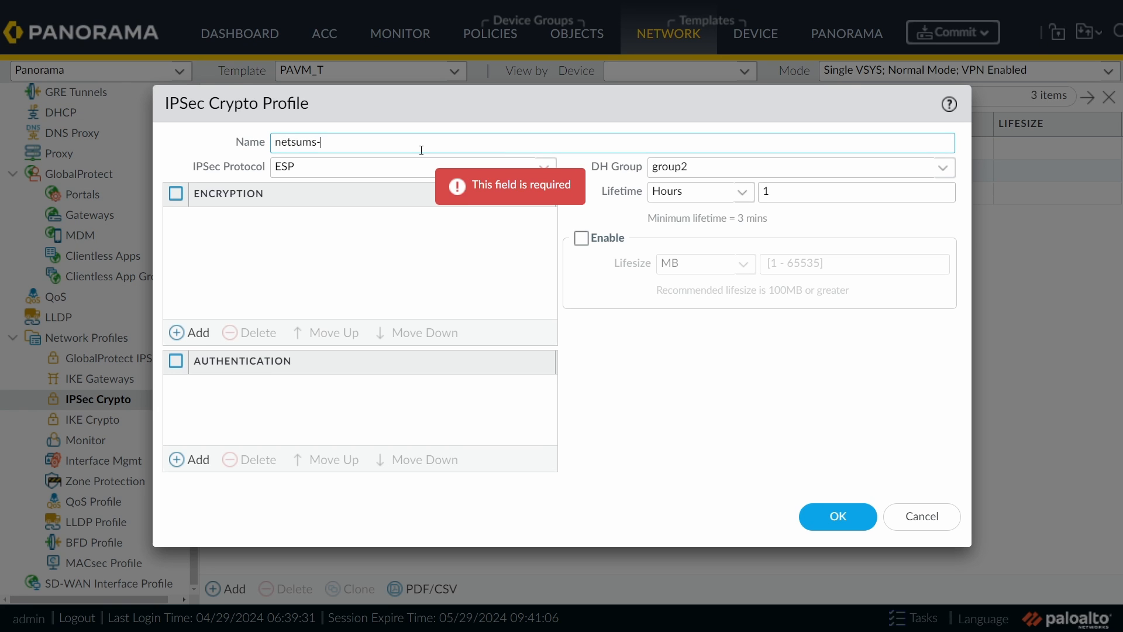
type("ipsec-crypto")
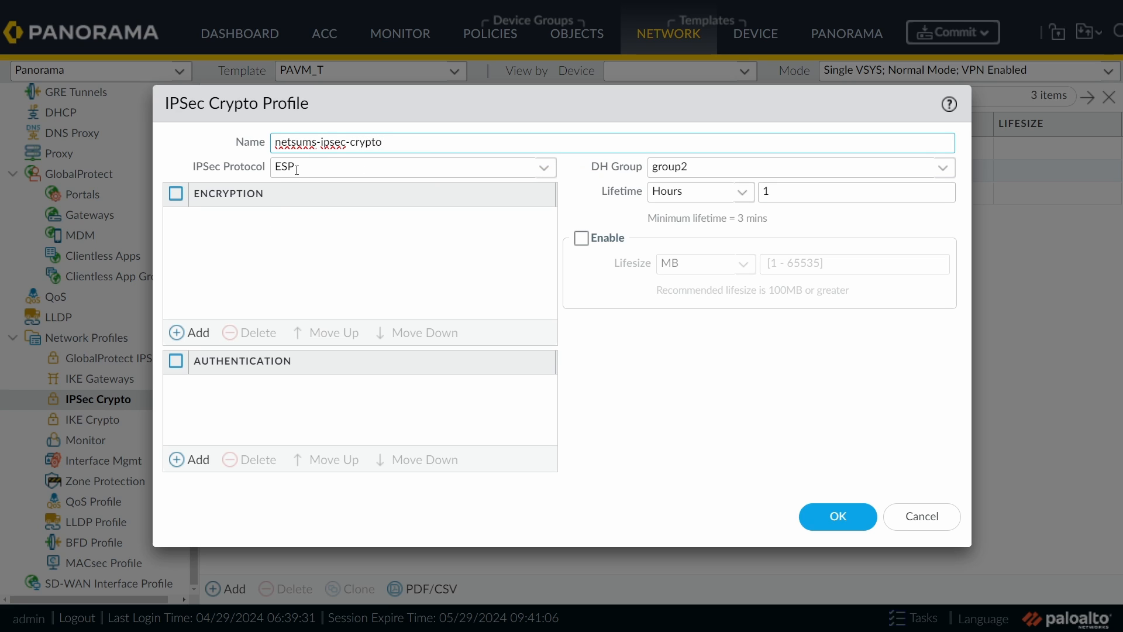
Step: Set the IPSec profile to aes-256-gcm, no authentication, DH group20, and save it
left_click(192, 332)
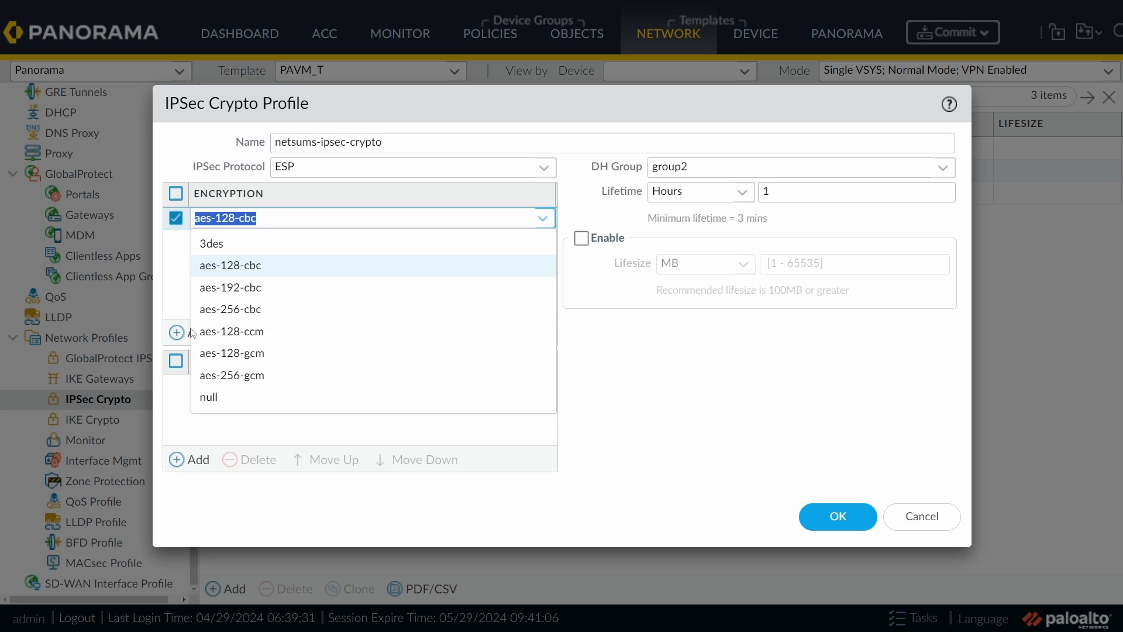
left_click(257, 376)
left_click(187, 464)
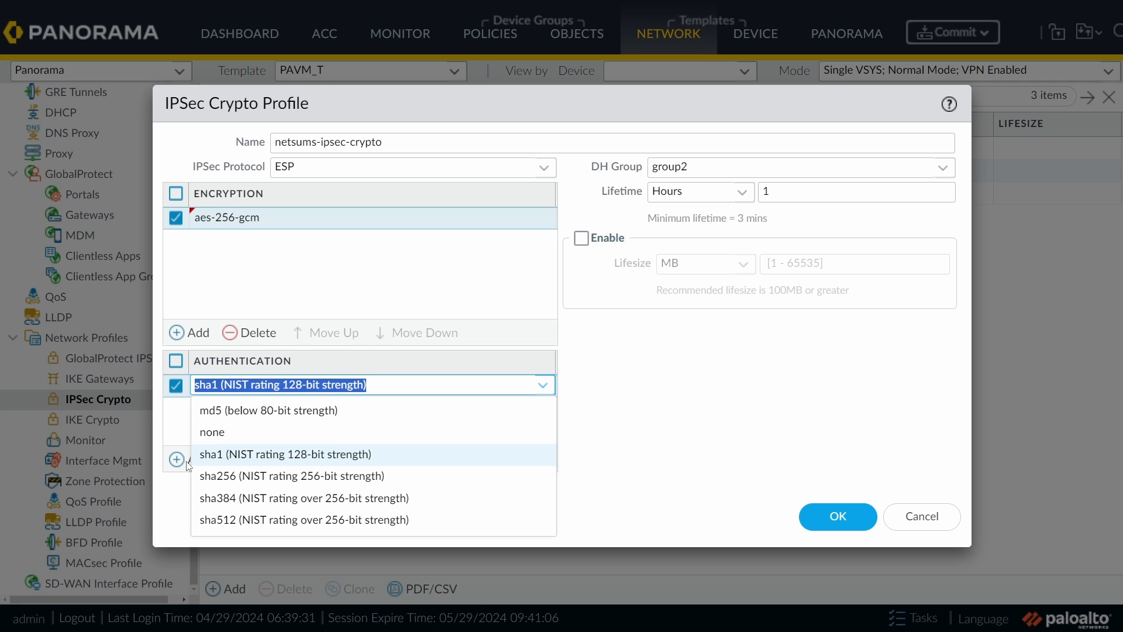
left_click(235, 437)
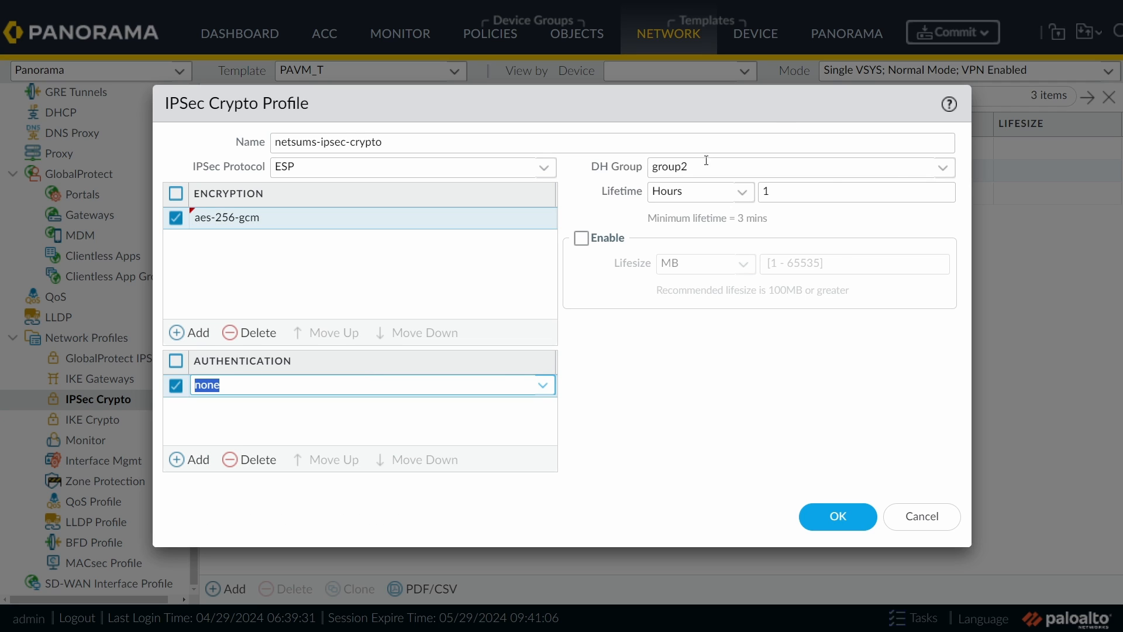
left_click(948, 169)
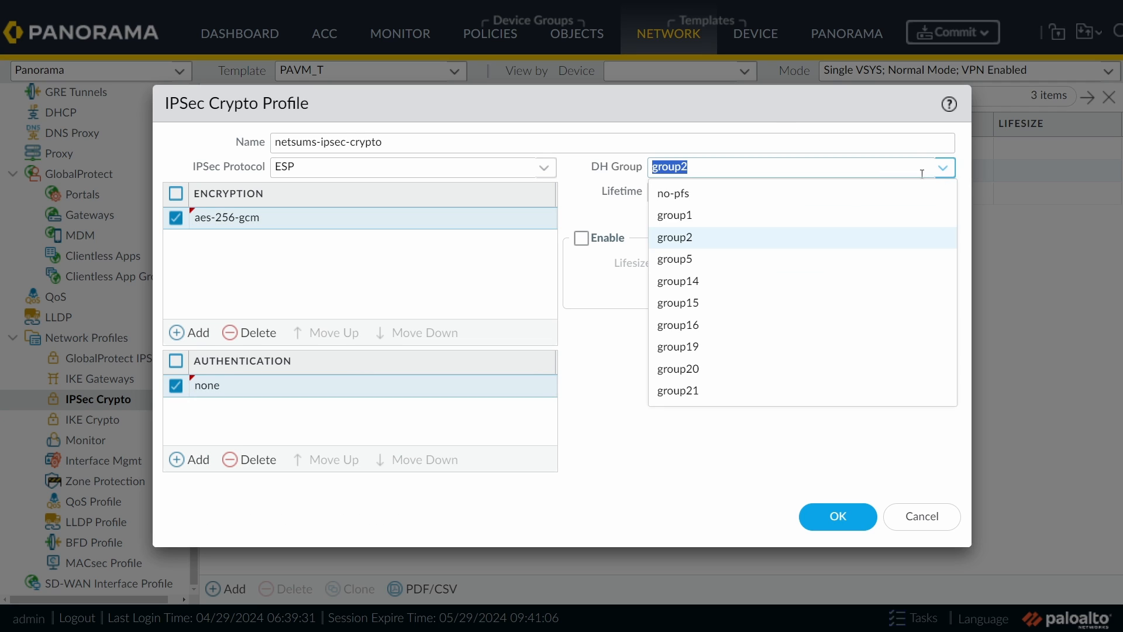
left_click(704, 370)
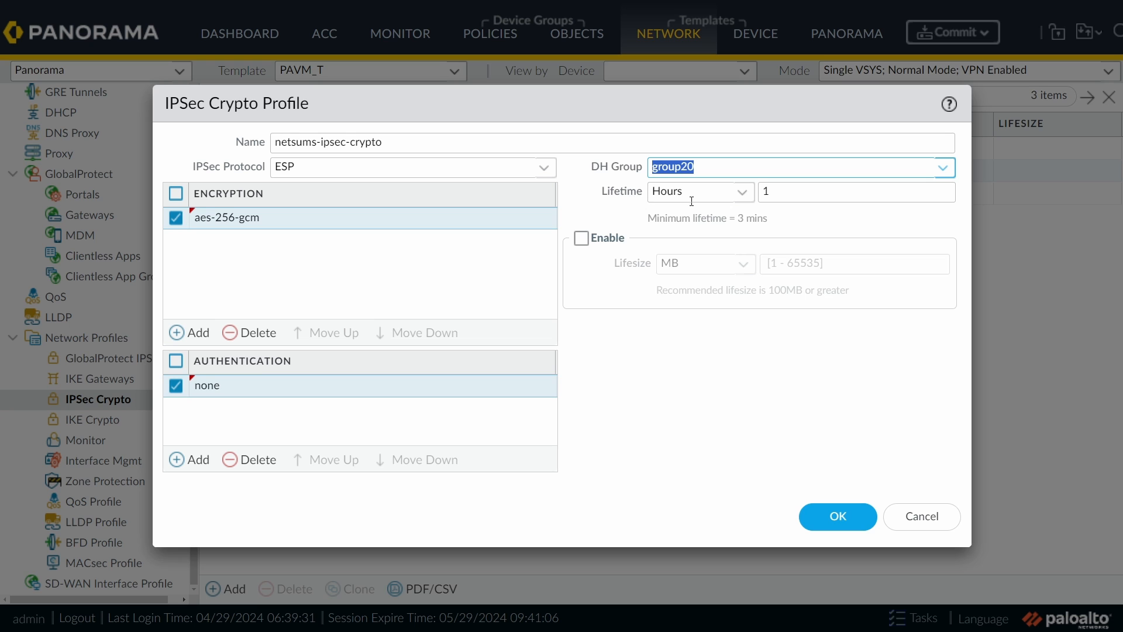
left_click(839, 517)
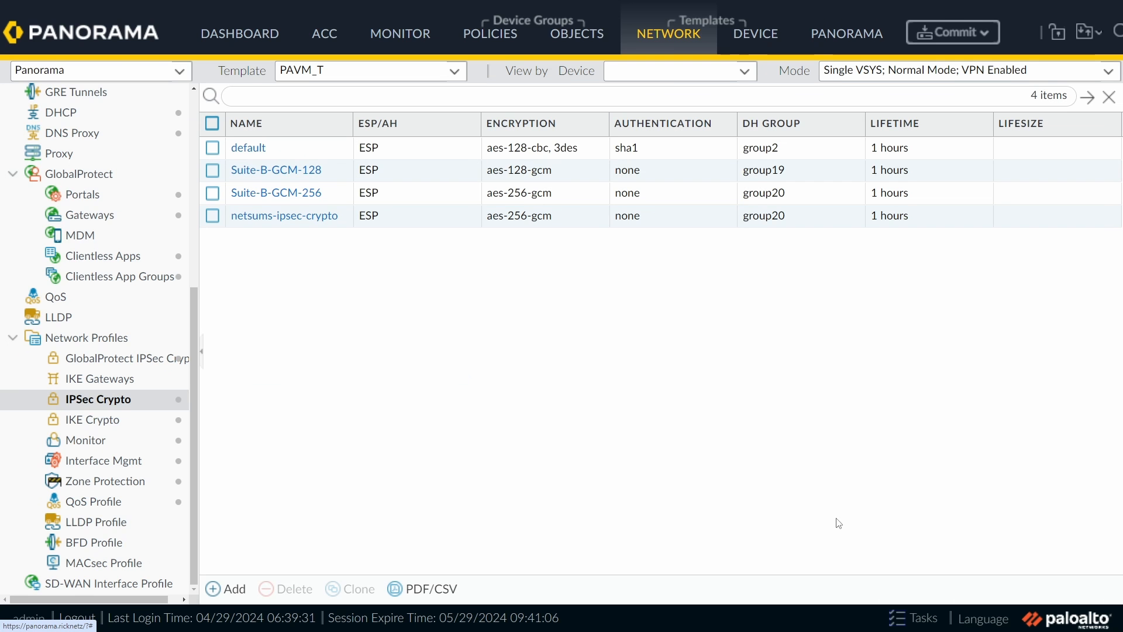
Step: Create IKE gateway netsums-ike-gw, IKEv2 only, on ethernet1/1 with local IP 172.16.0.101/24
left_click(148, 386)
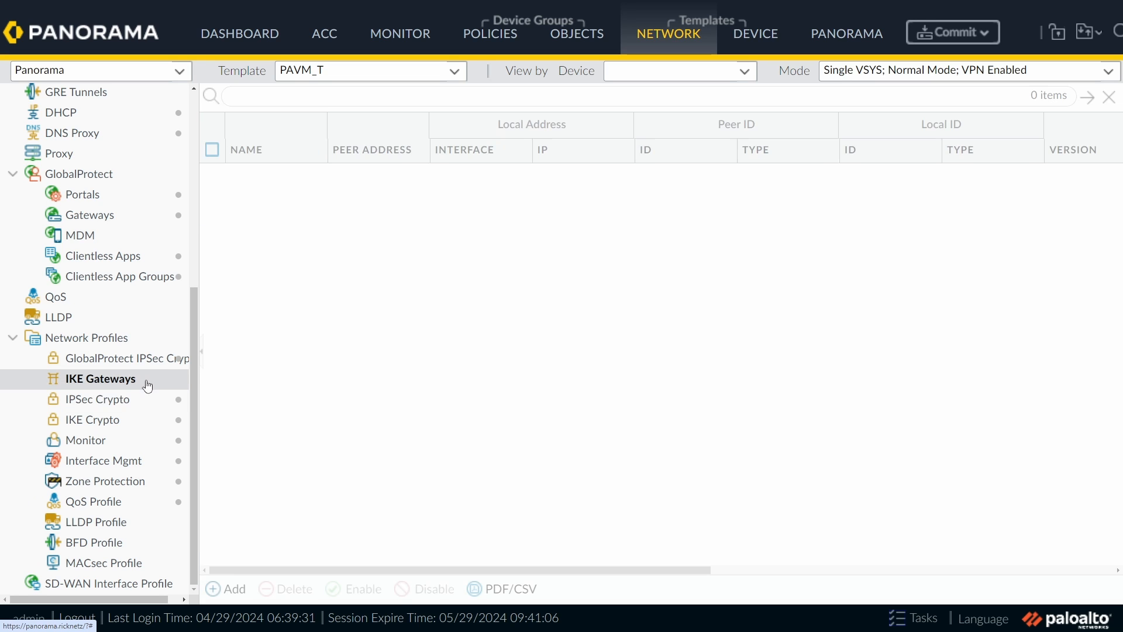
left_click(235, 592)
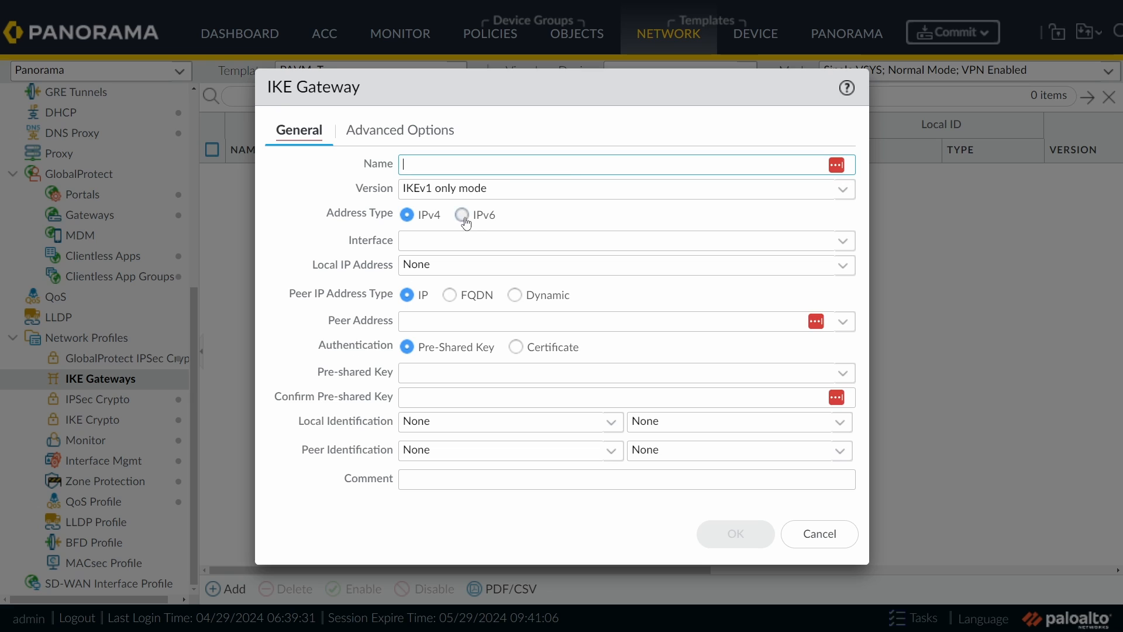
type("net")
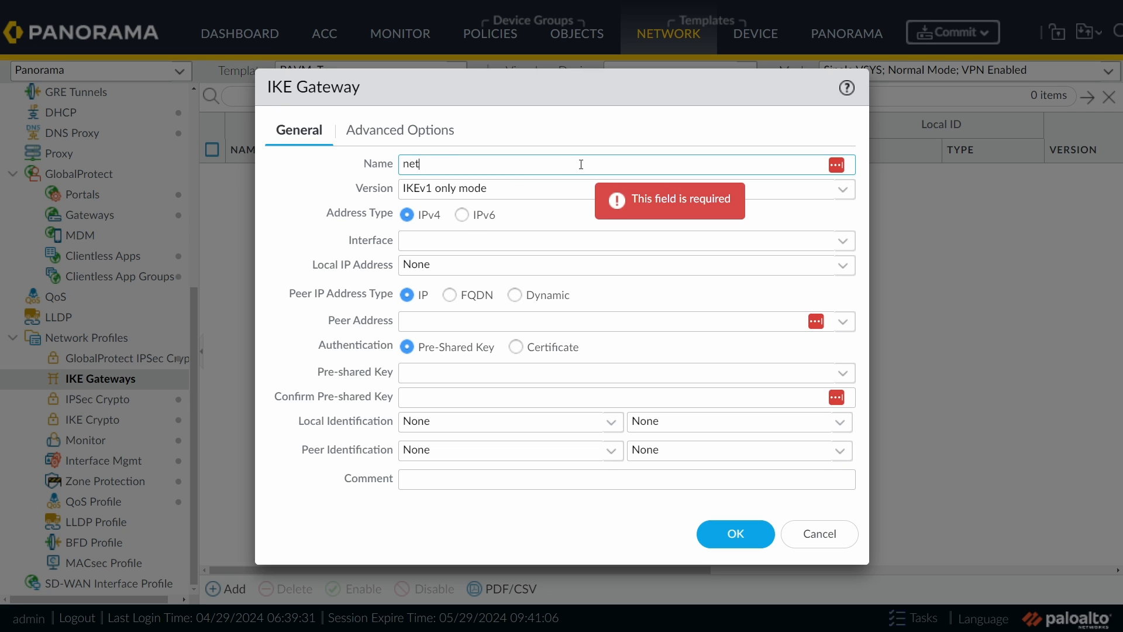
type("sums-ike-gw")
left_click(842, 189)
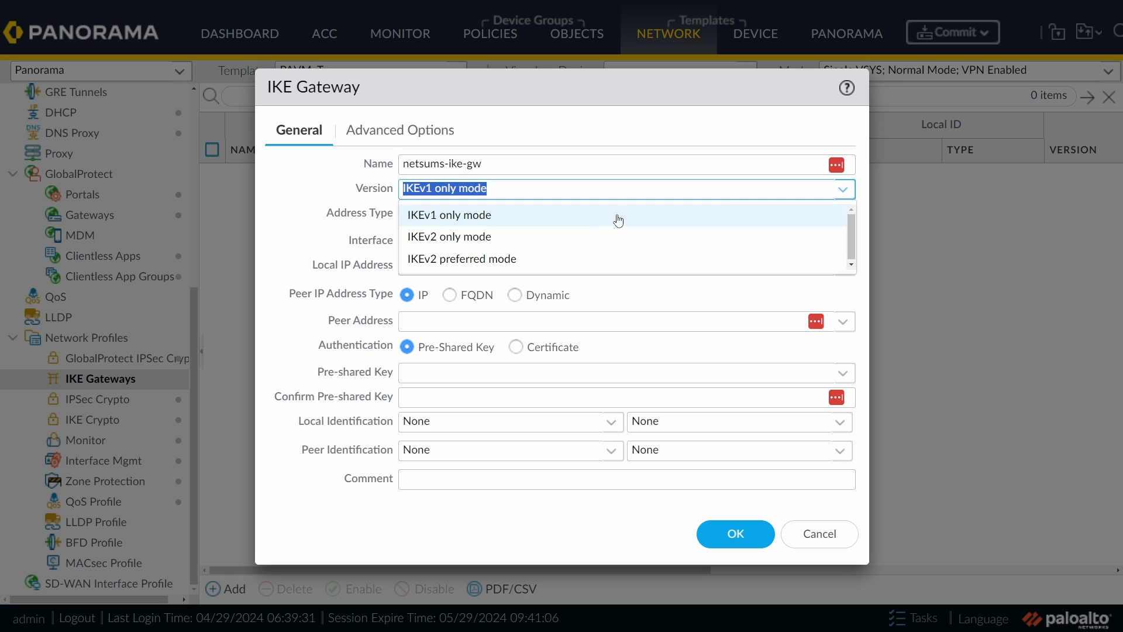
left_click(507, 239)
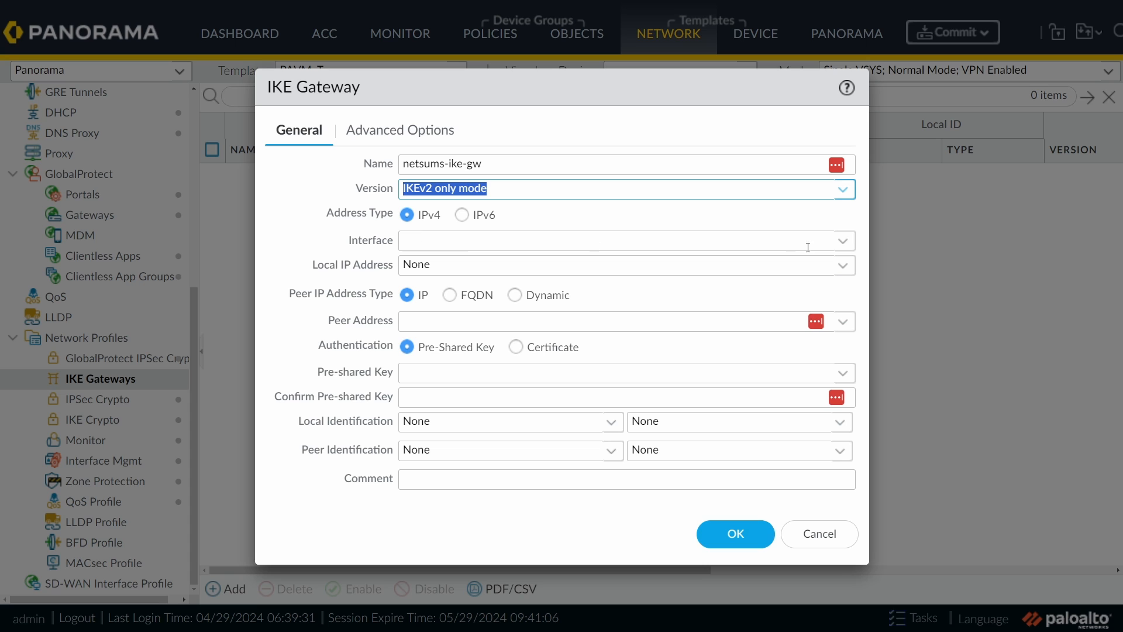
left_click(842, 242)
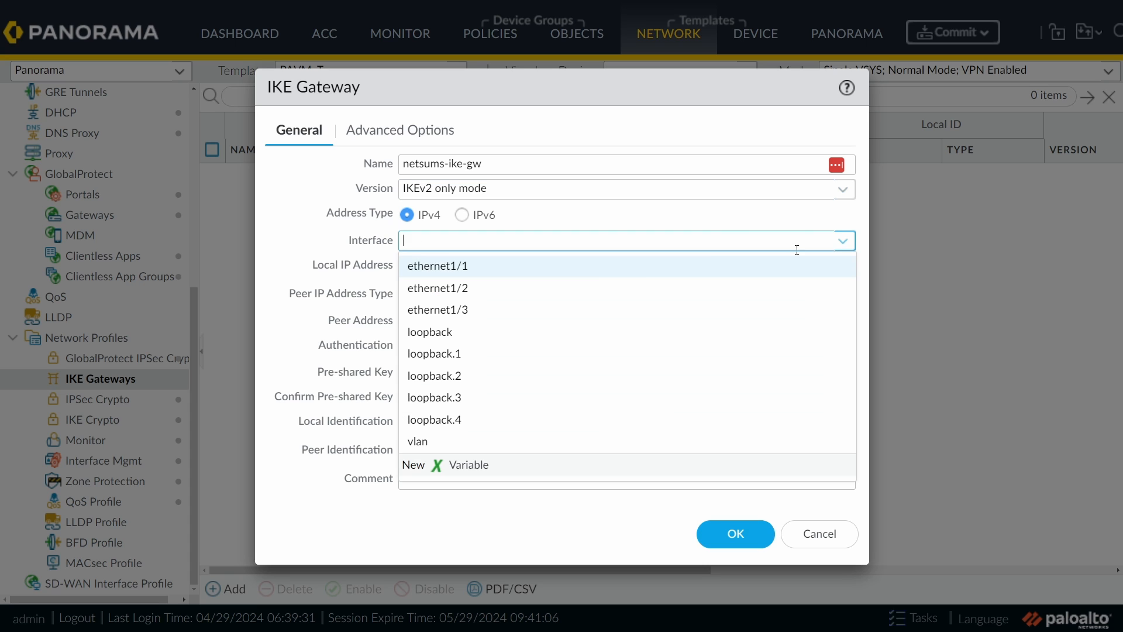
left_click(473, 271)
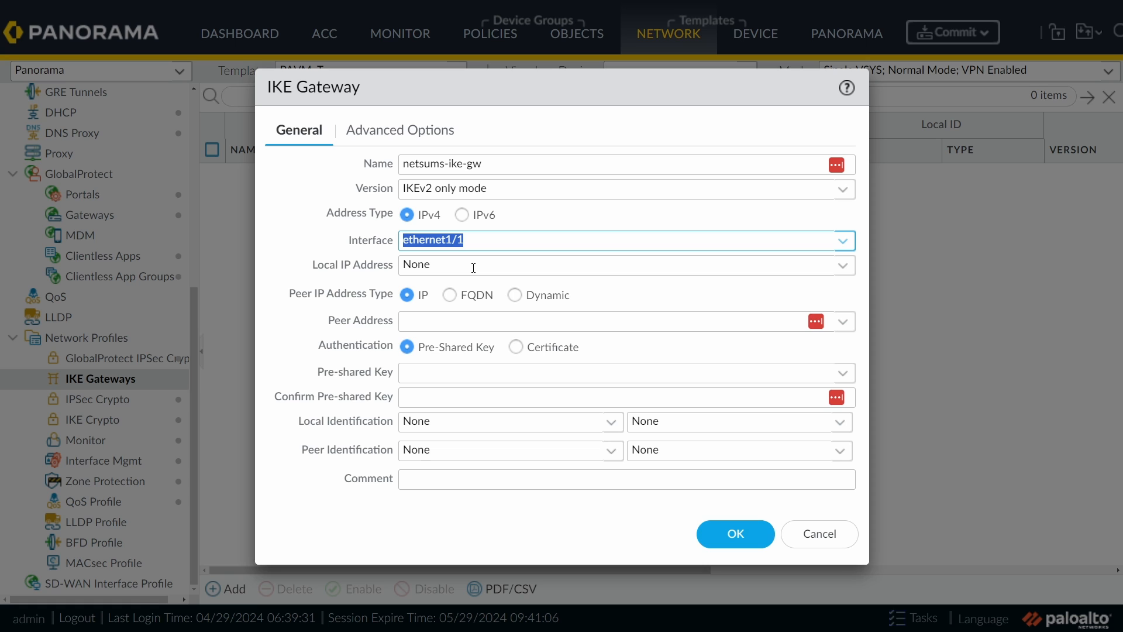
left_click(843, 265)
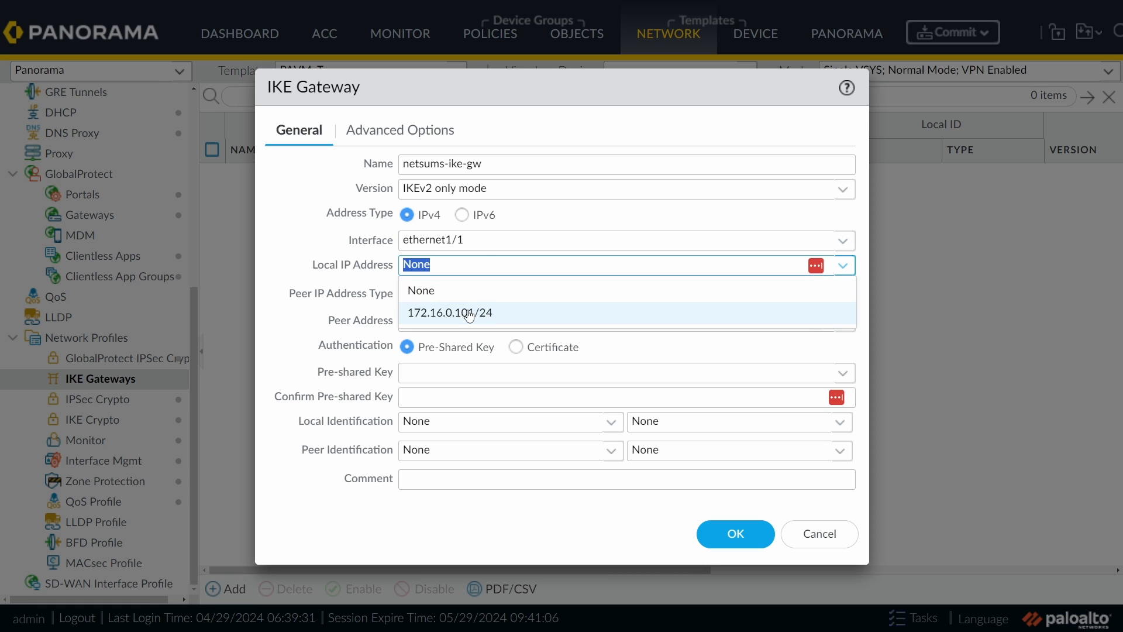
left_click(504, 312)
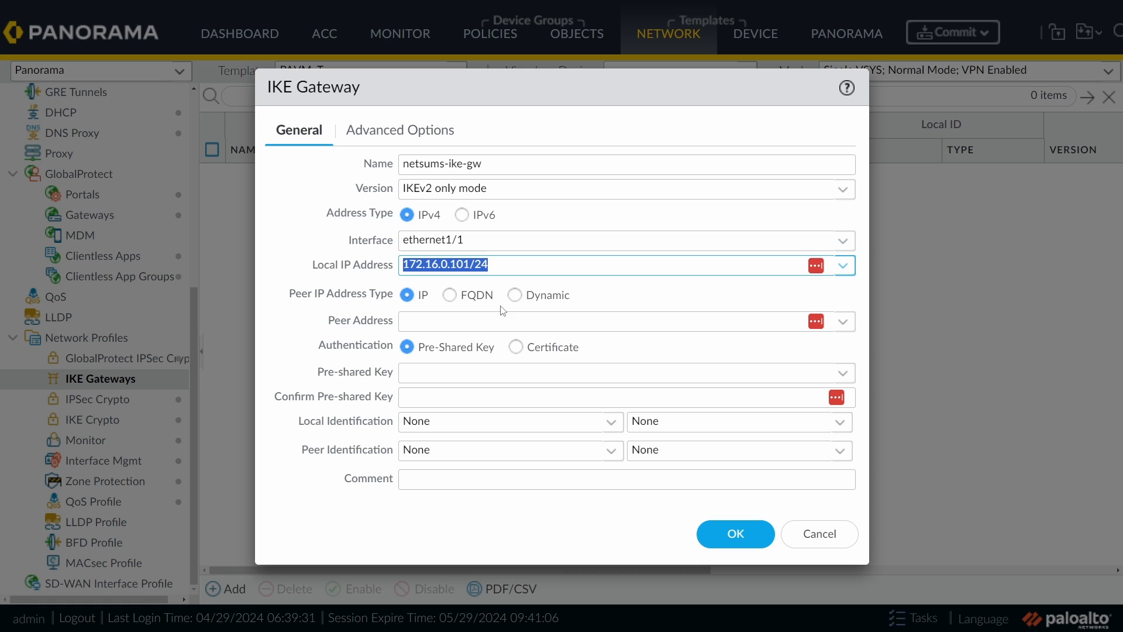
Step: Set the peer address to 172.16.0.1 and enter and confirm the pre-shared key
left_click(458, 321)
type("172.16.0.1")
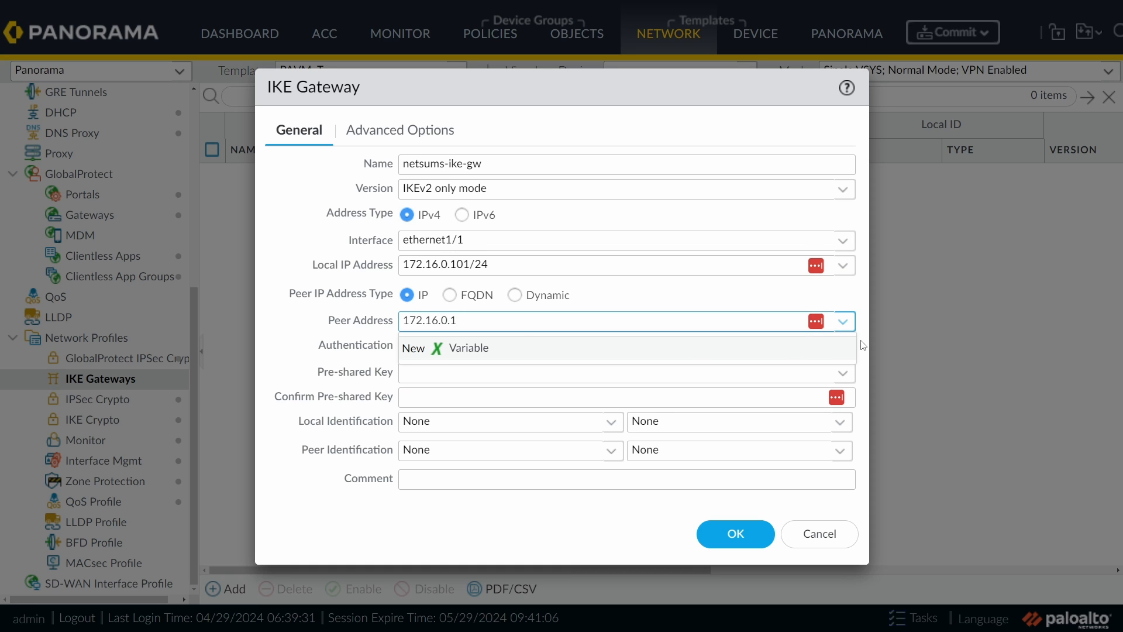
left_click(768, 343)
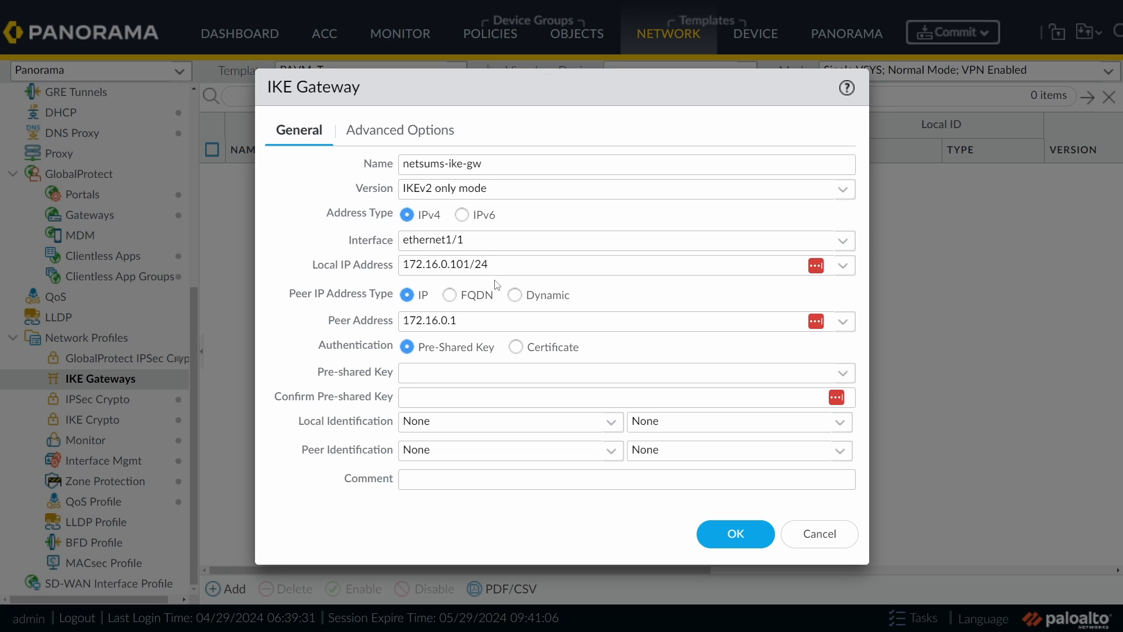
left_click(464, 372)
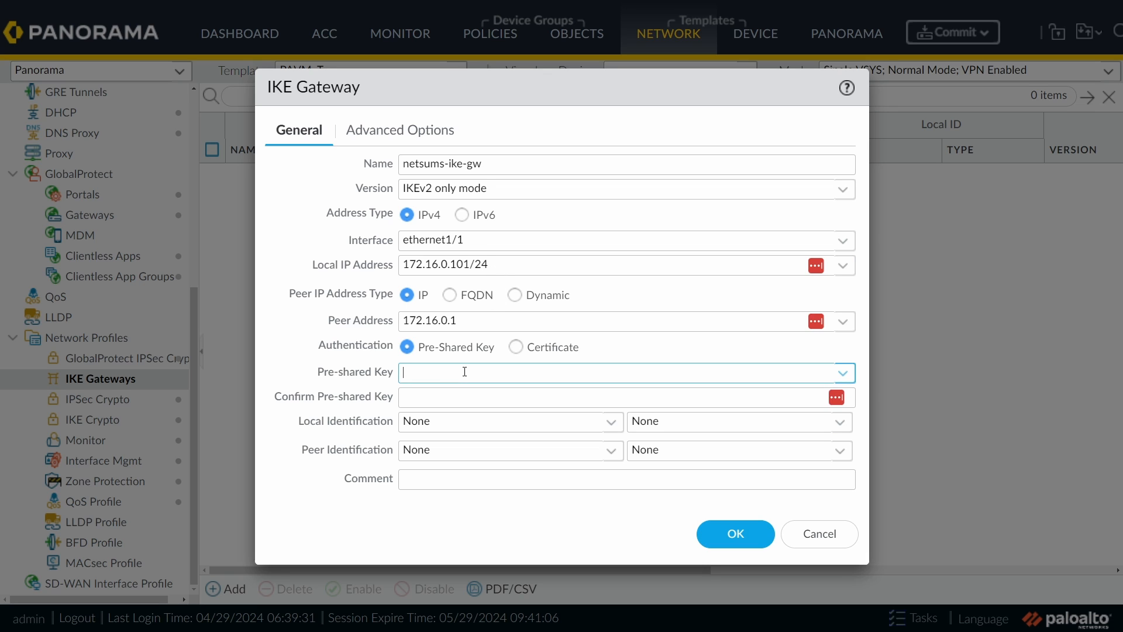
type("*******")
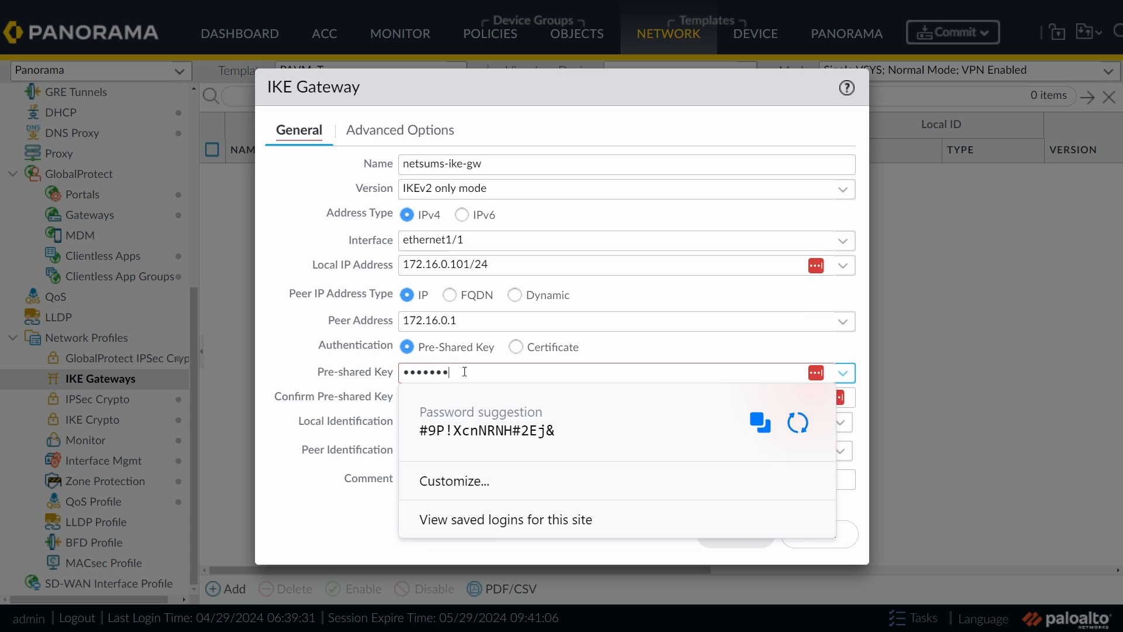
key("Tab")
type("*******")
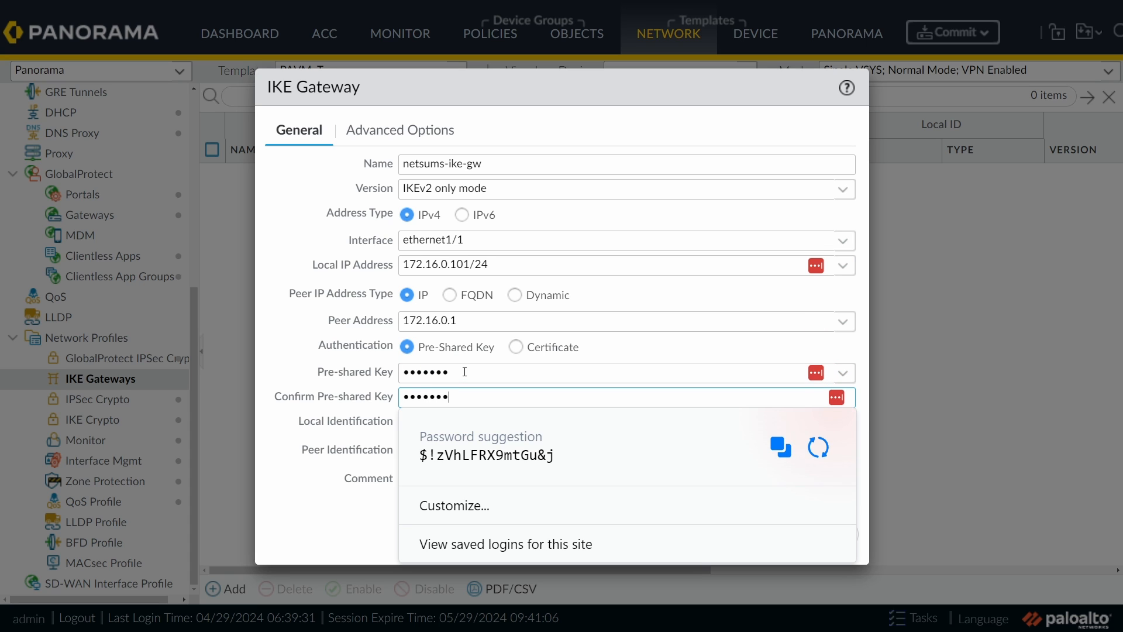
left_click(637, 344)
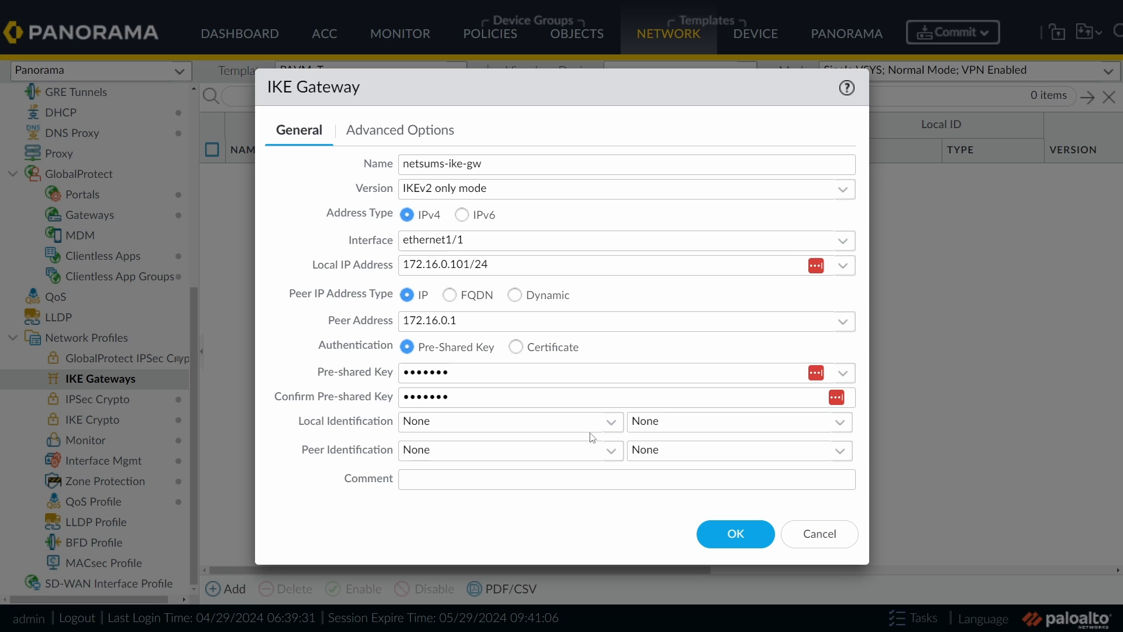
Step: Assign netsums-ike-crypto in the IKEv2 advanced options and enable Post-Quantum Pre-Shared Key
left_click(401, 138)
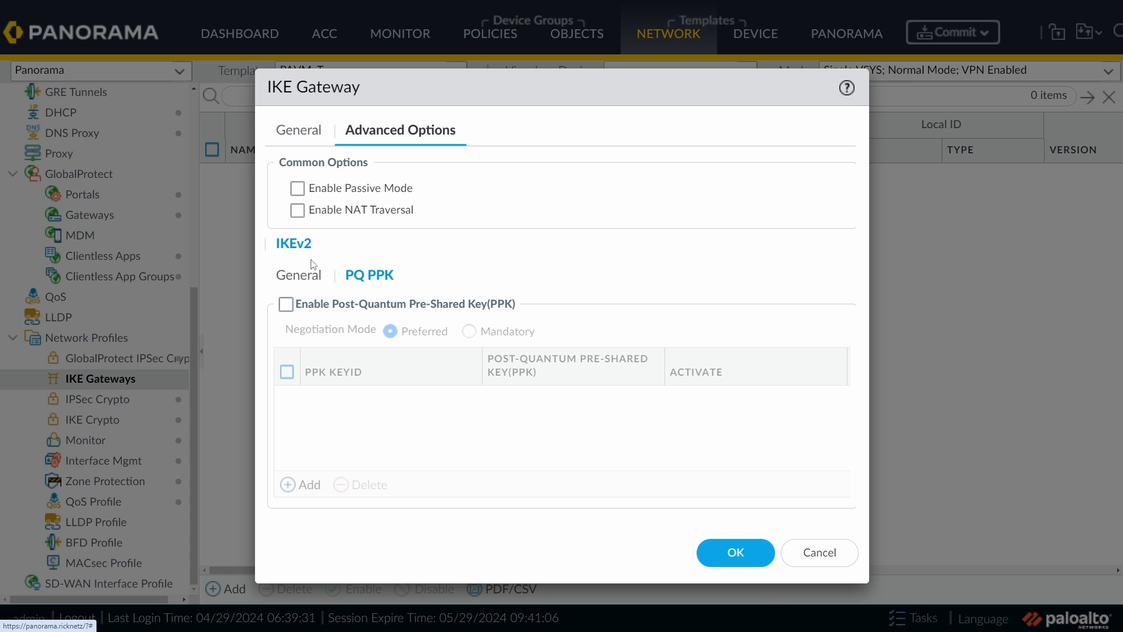
left_click(302, 279)
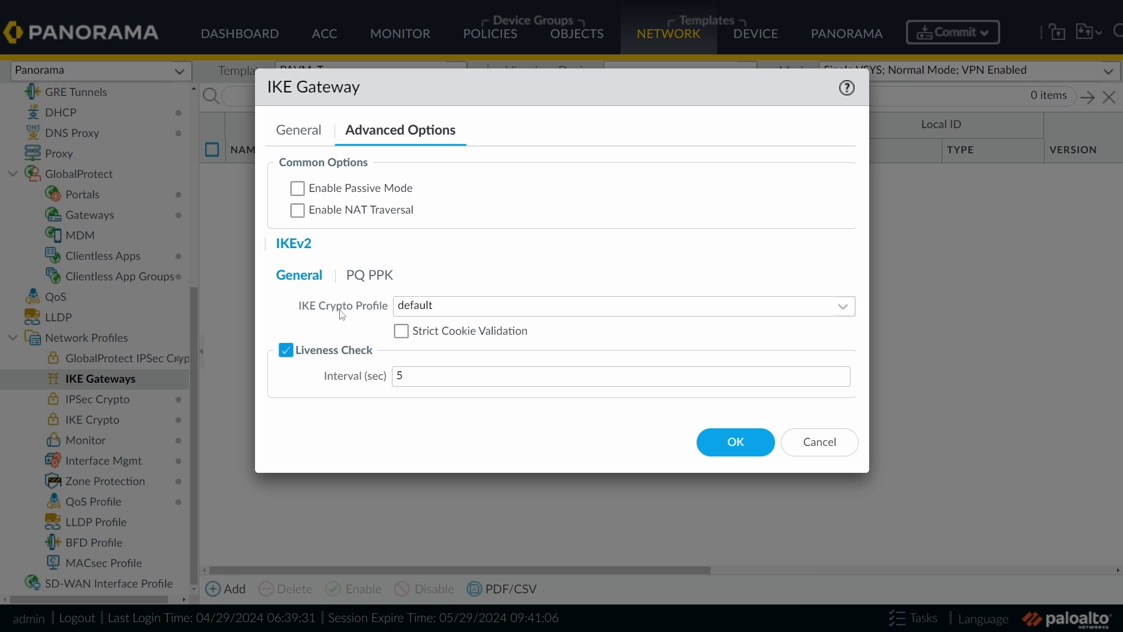
left_click(843, 307)
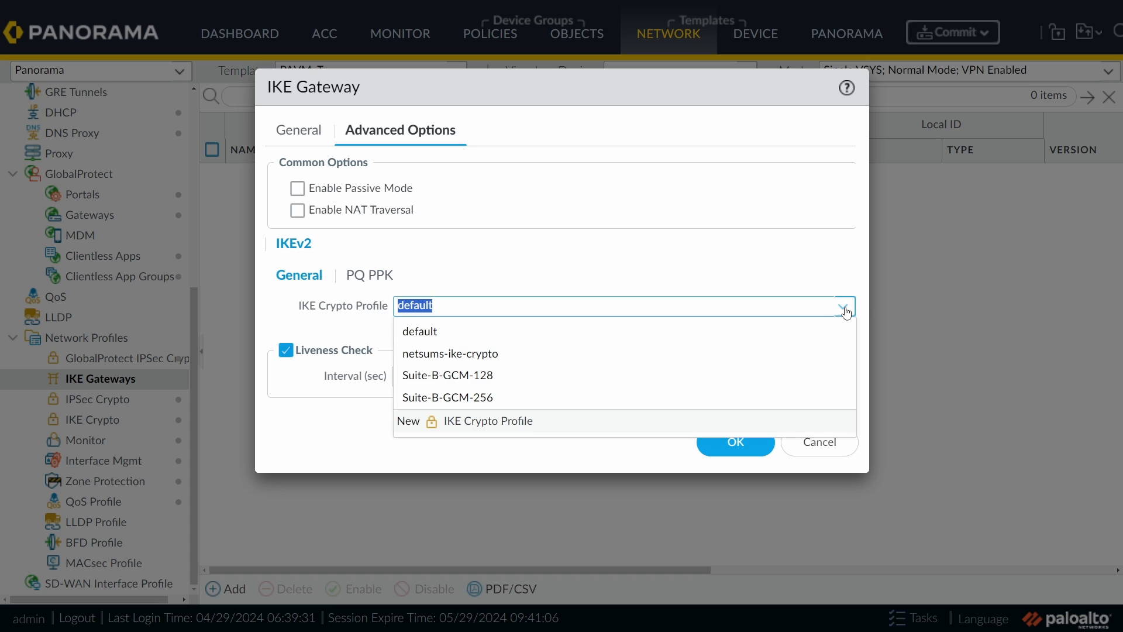
left_click(505, 362)
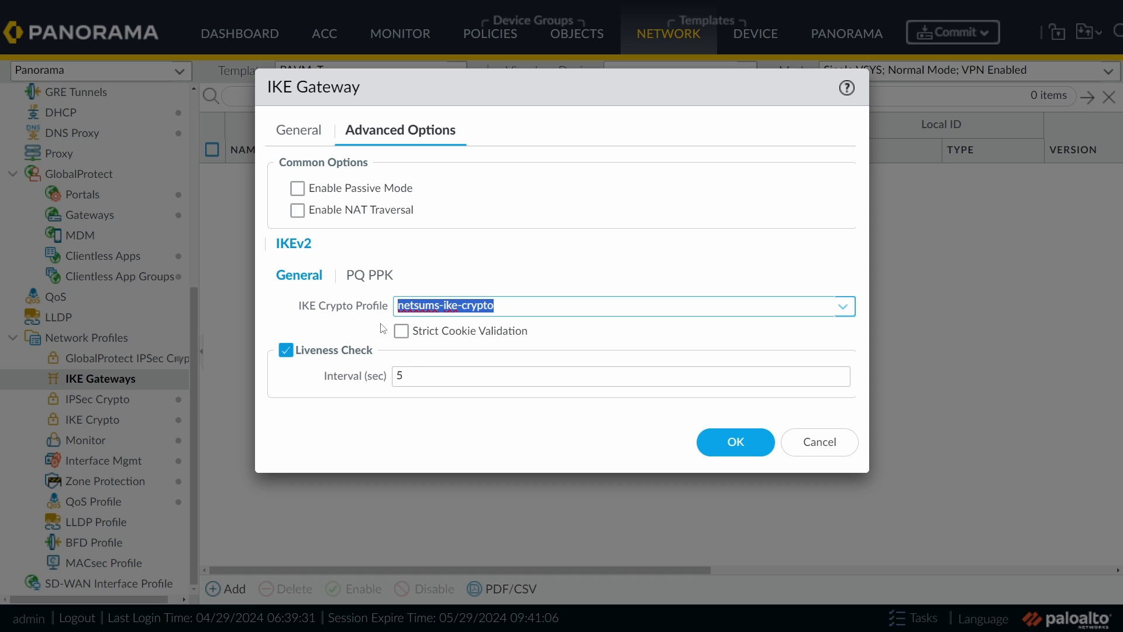
left_click(378, 276)
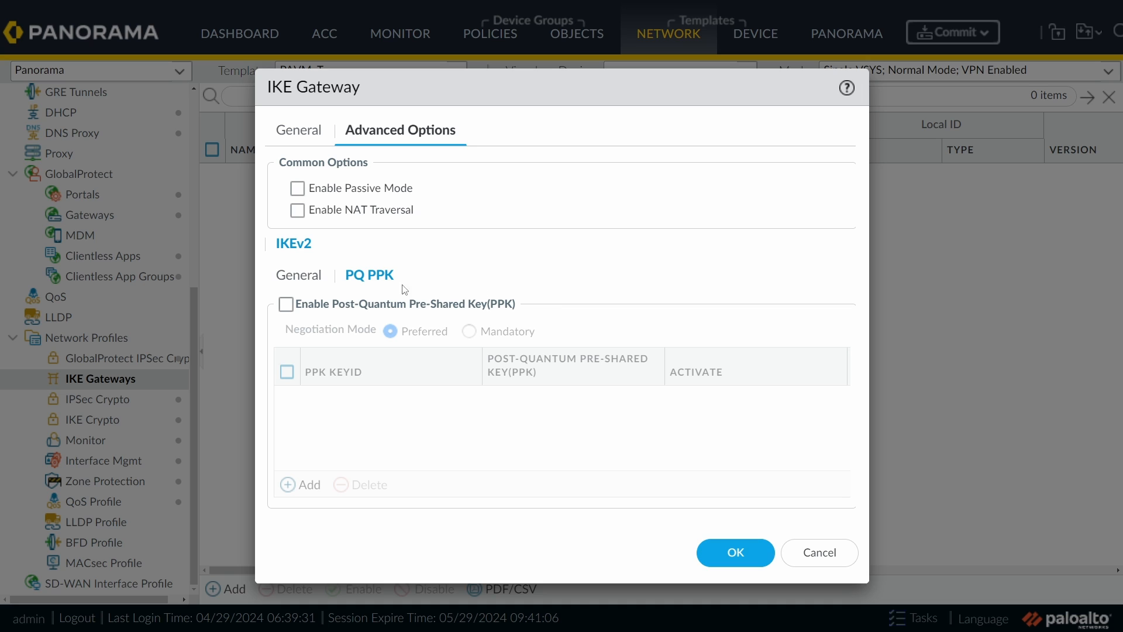
left_click(285, 305)
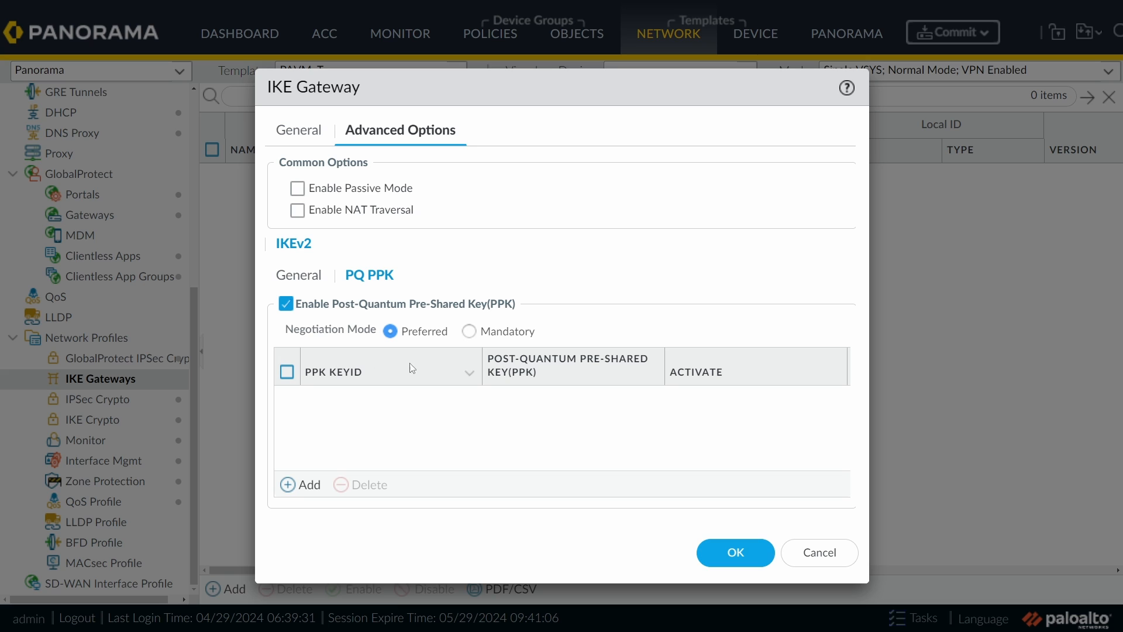
Step: Set PPK negotiation to Mandatory, add key PPK_ID01, and generate and copy a strong secret
left_click(469, 332)
left_click(304, 485)
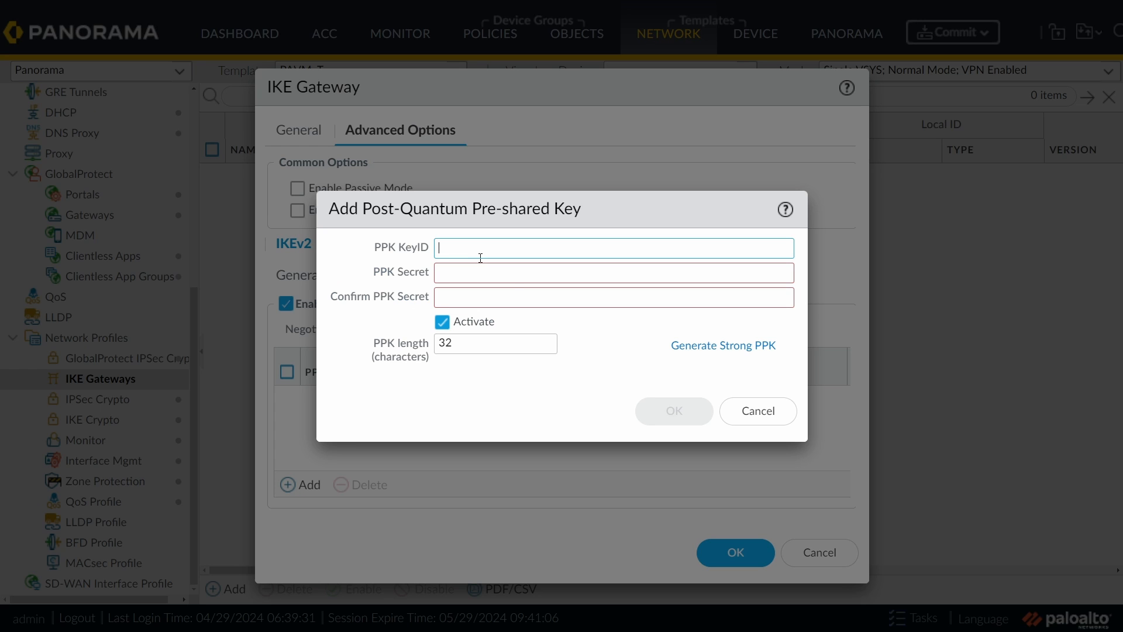
type("PPK")
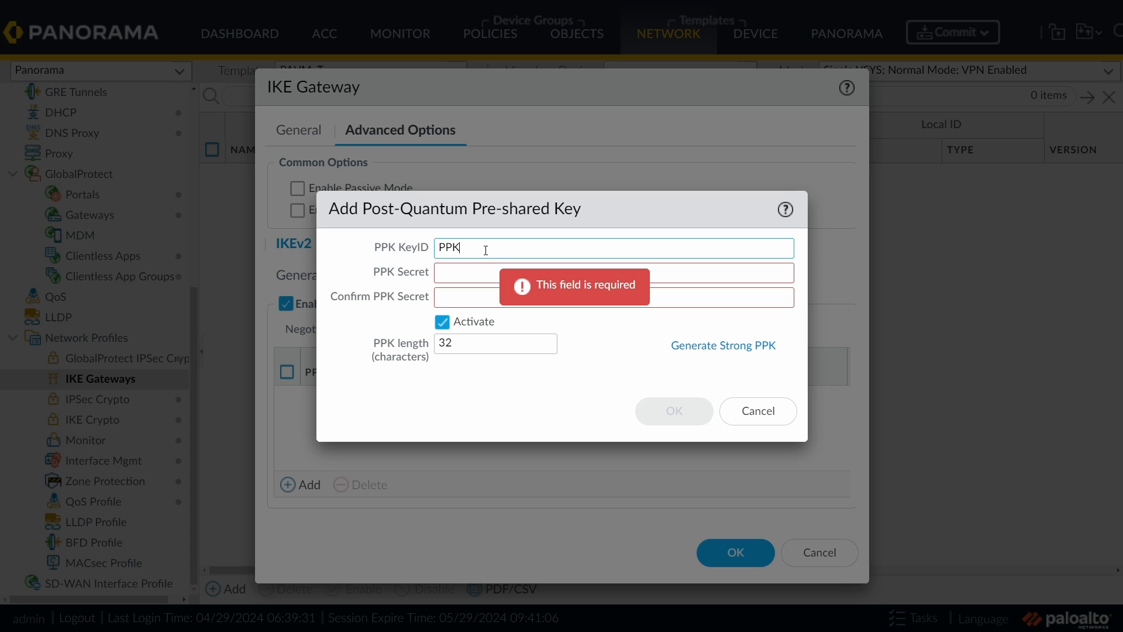
type("_ID1")
type("01")
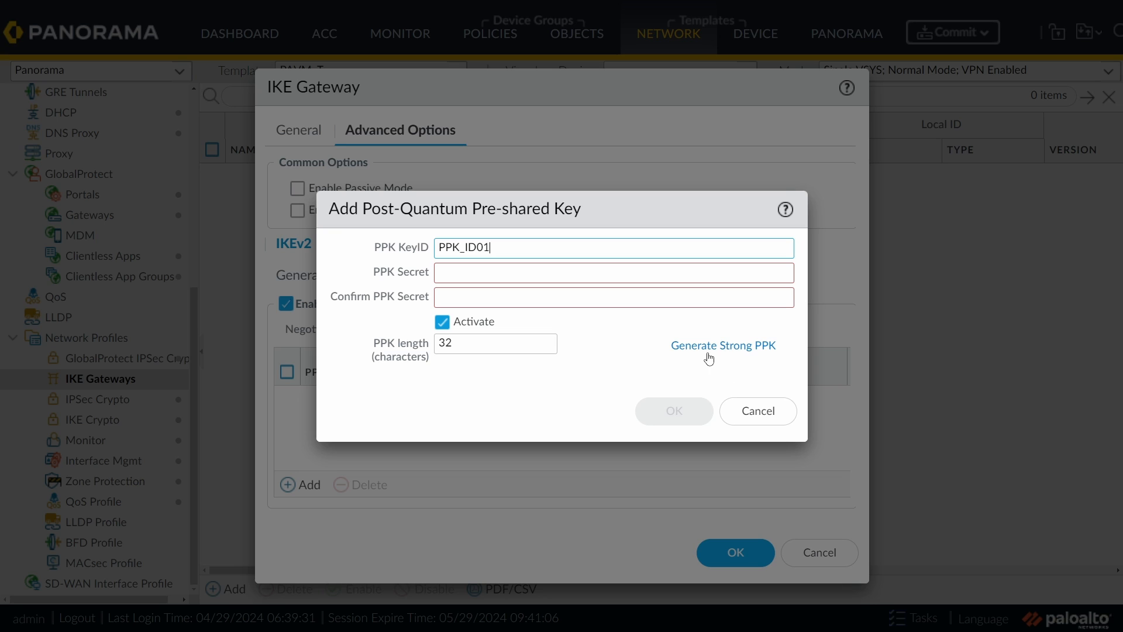
left_click(742, 347)
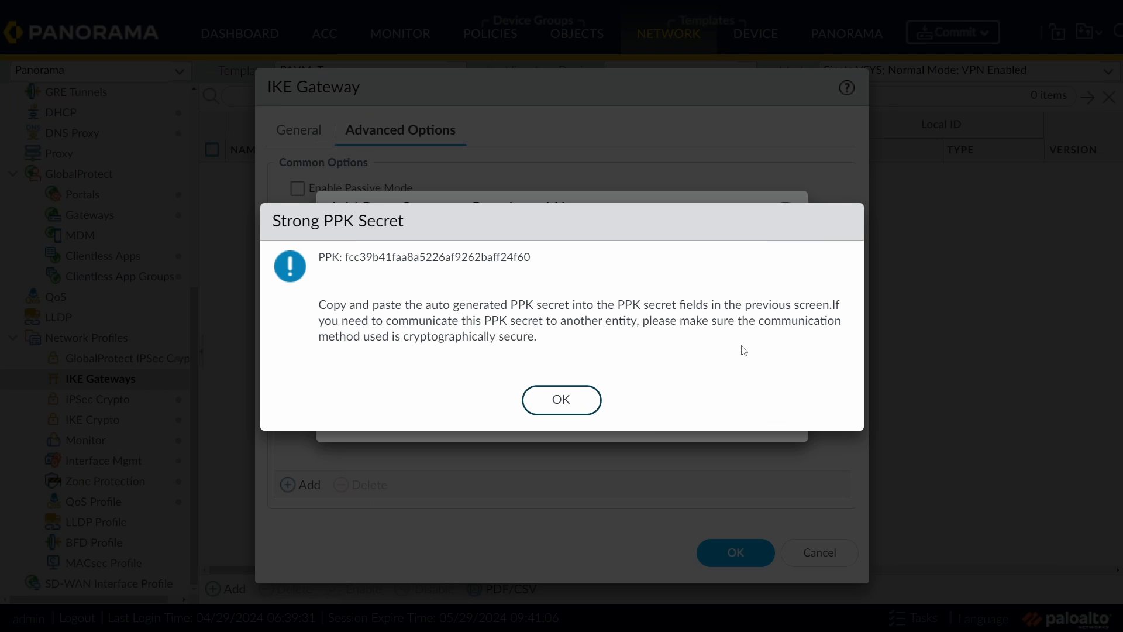
left_click_drag(532, 258, 346, 258)
right_click(347, 257)
left_click(384, 269)
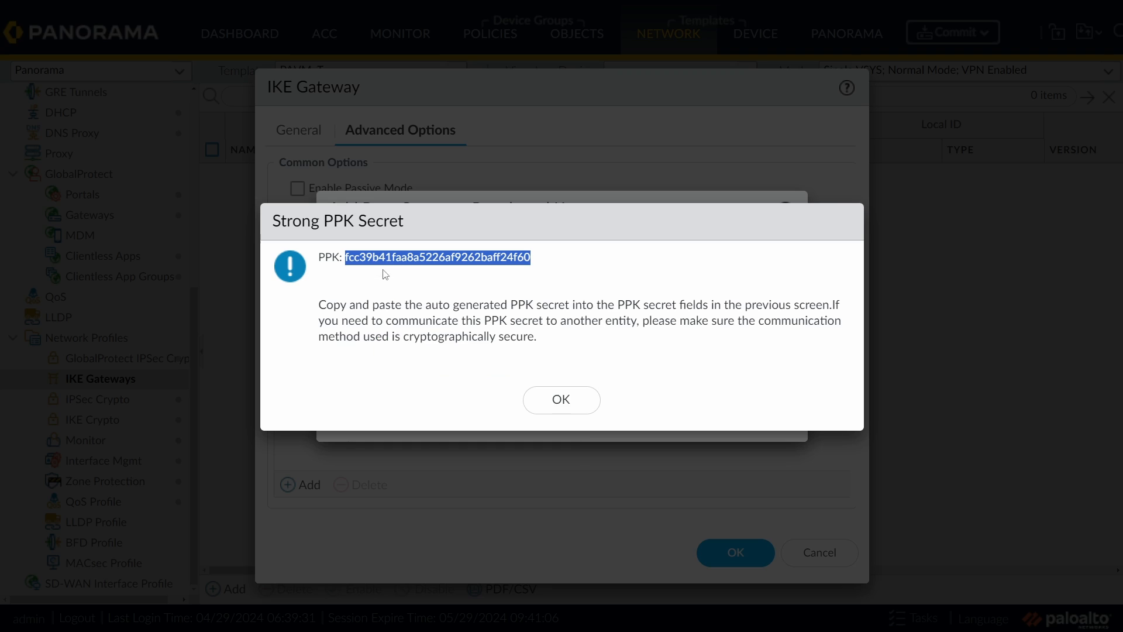
left_click(555, 400)
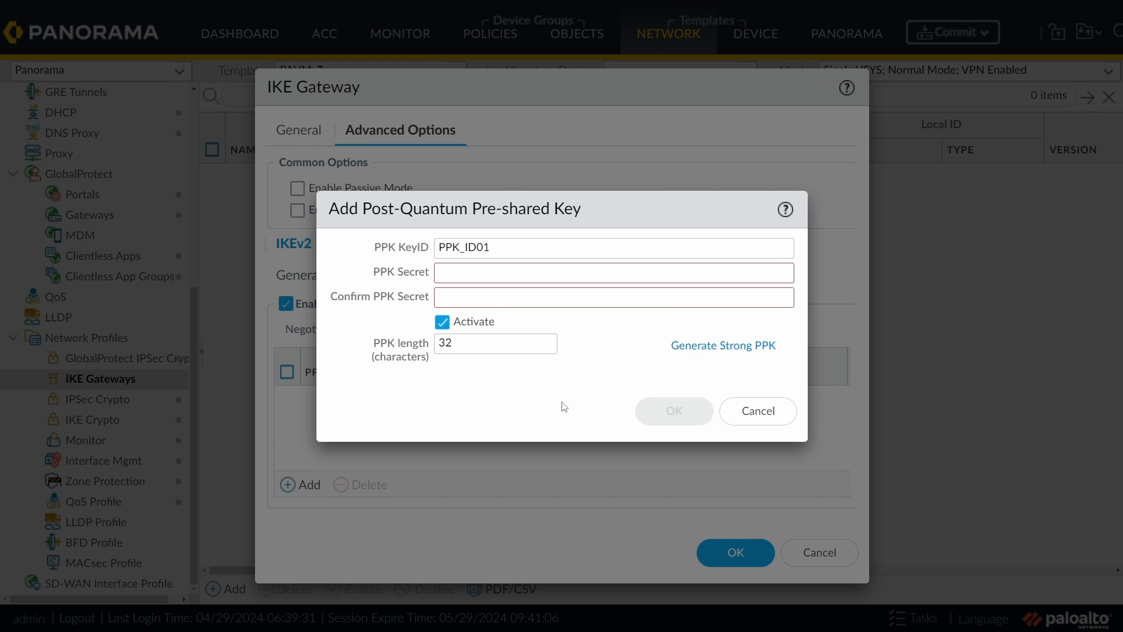
Step: Paste the generated secret into PPK Secret and Confirm, and save the key
left_click(501, 274)
key("ctrl+v")
left_click(501, 296)
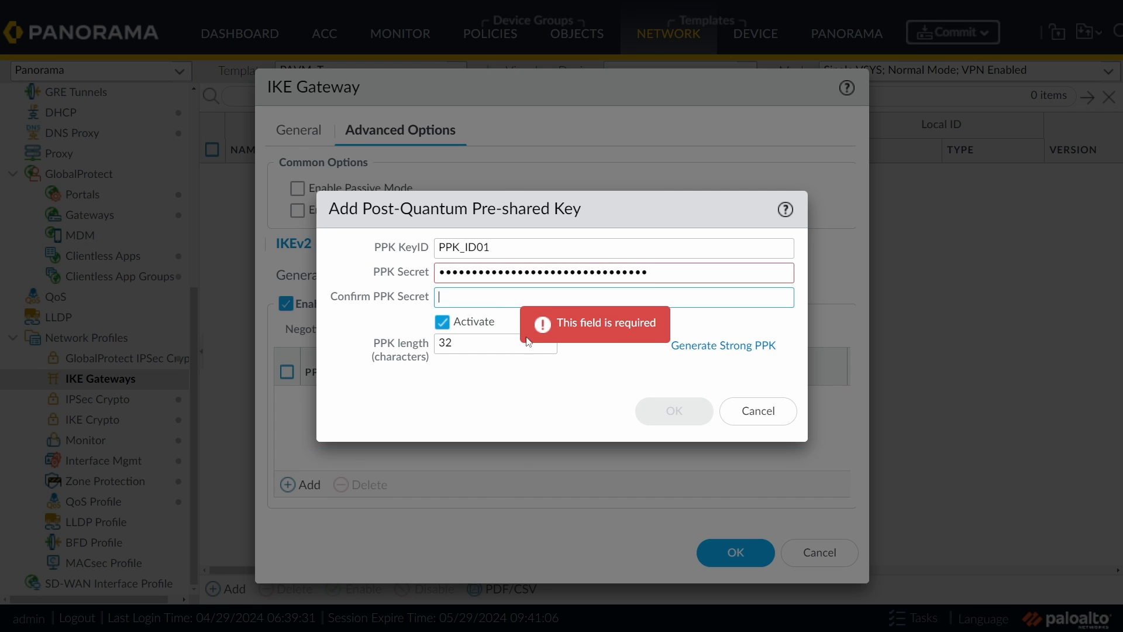
key("ctrl+v")
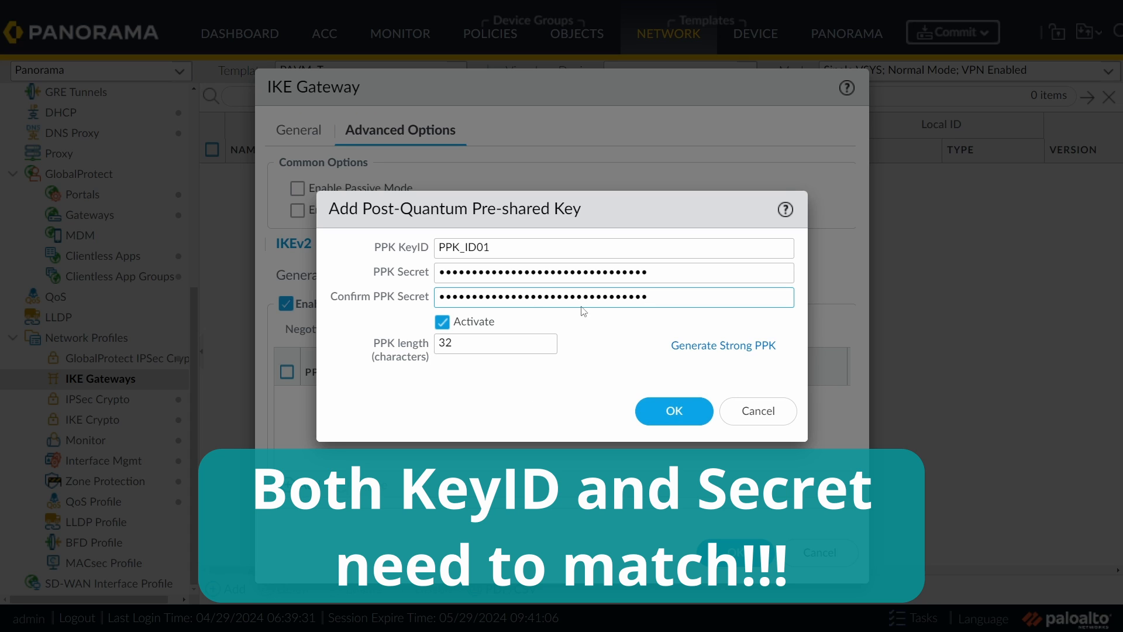
left_click(675, 413)
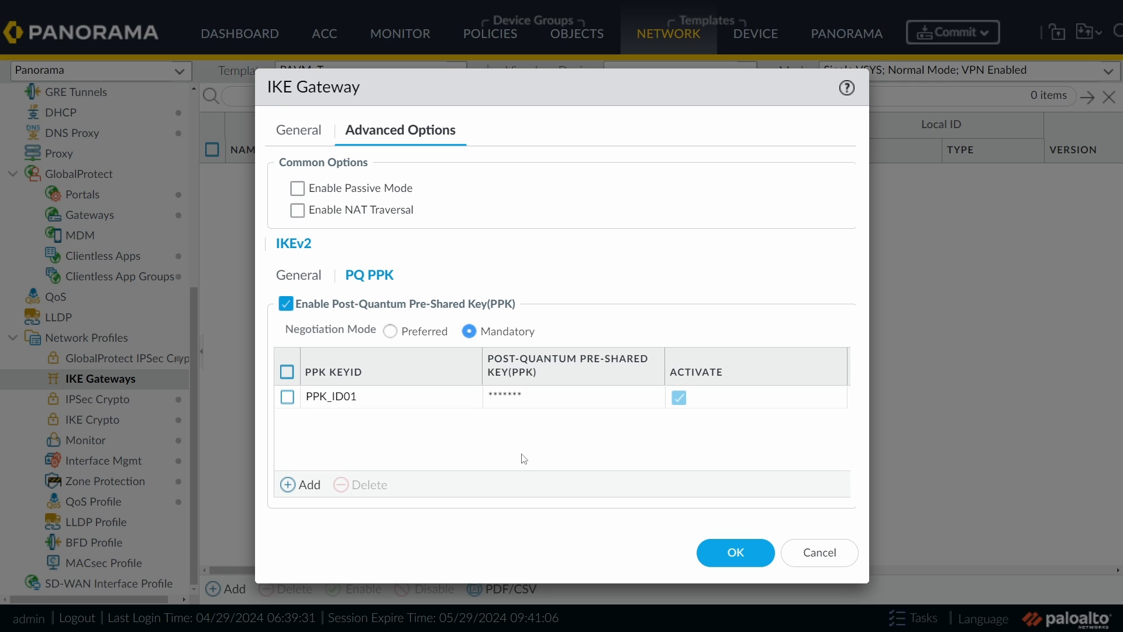
Step: Save the IKE gateway and start a new IPSec tunnel named netsums_ipsec
left_click(738, 554)
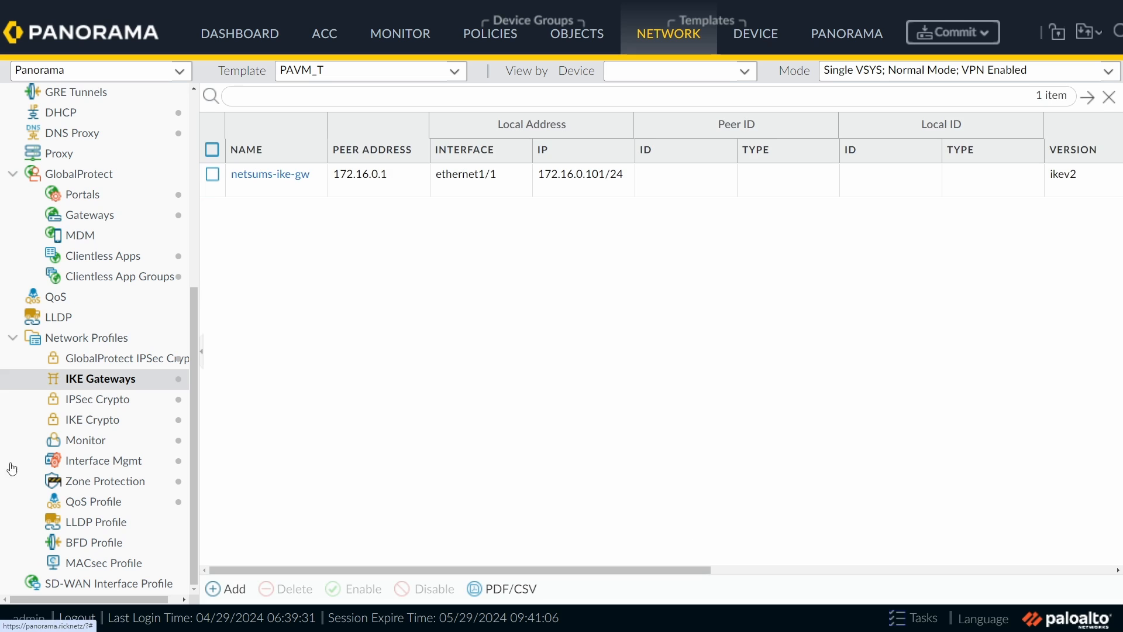
scroll(155, 296, "up", 4)
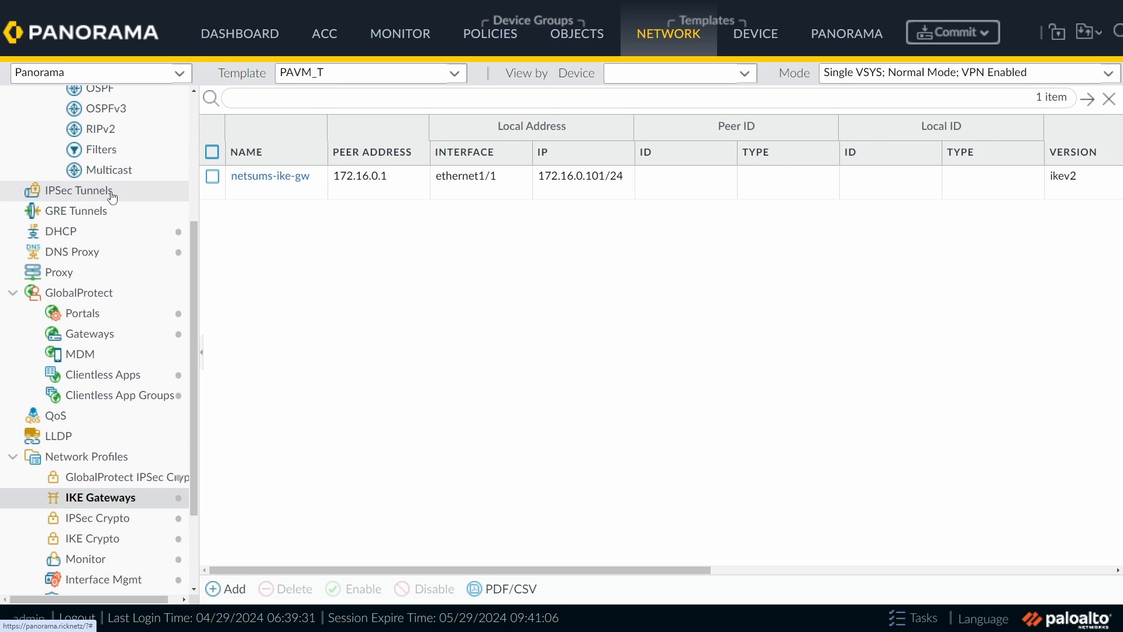
left_click(113, 193)
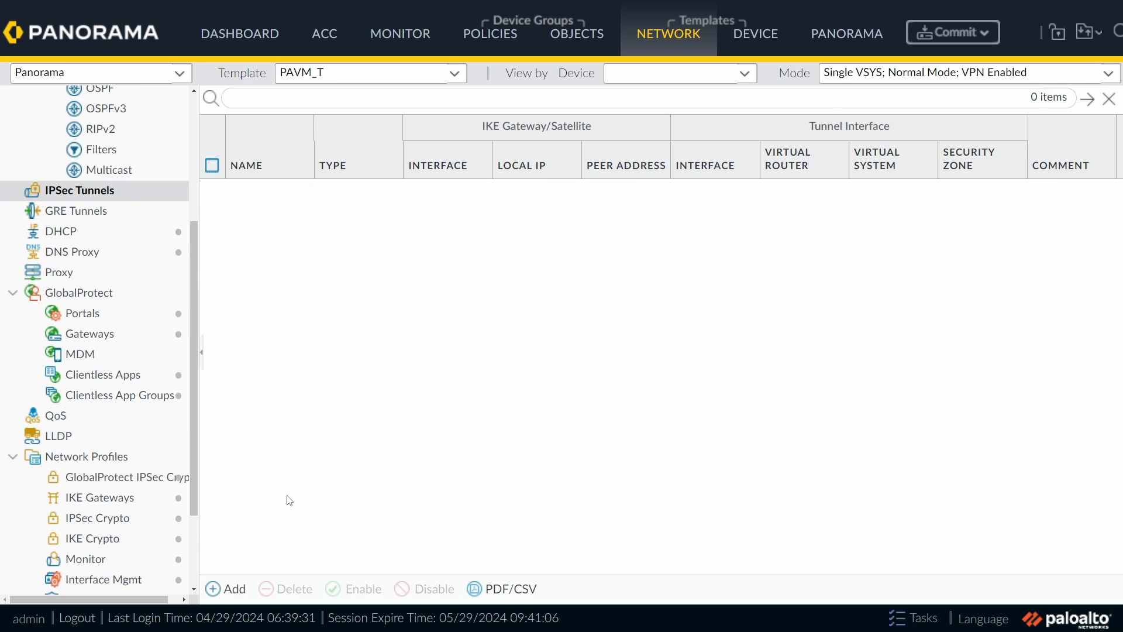
left_click(228, 589)
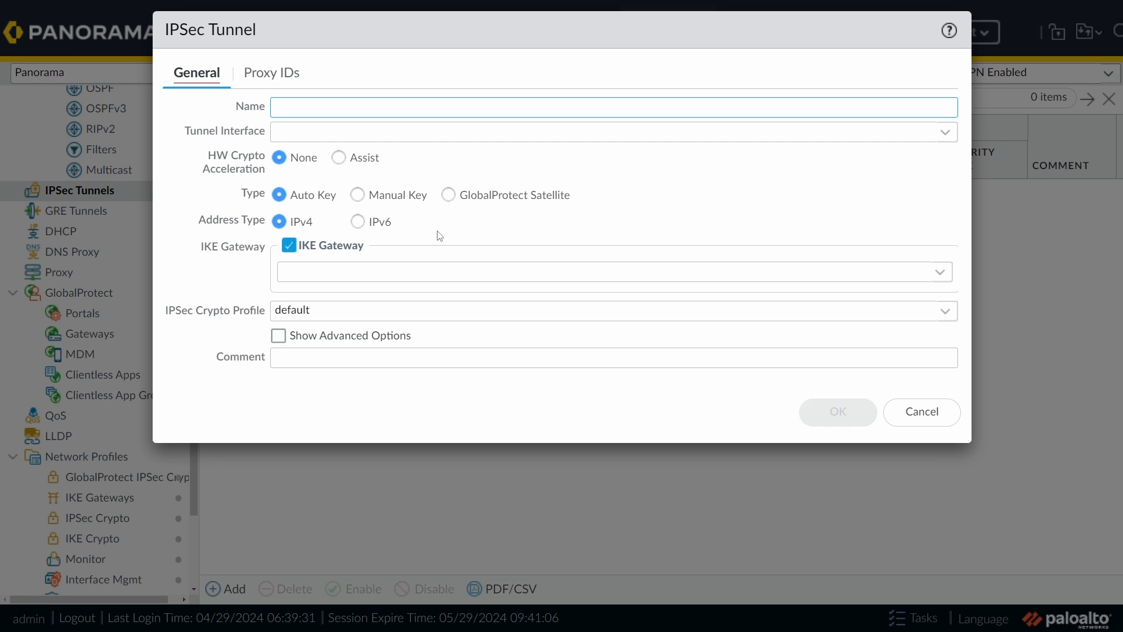
type("net")
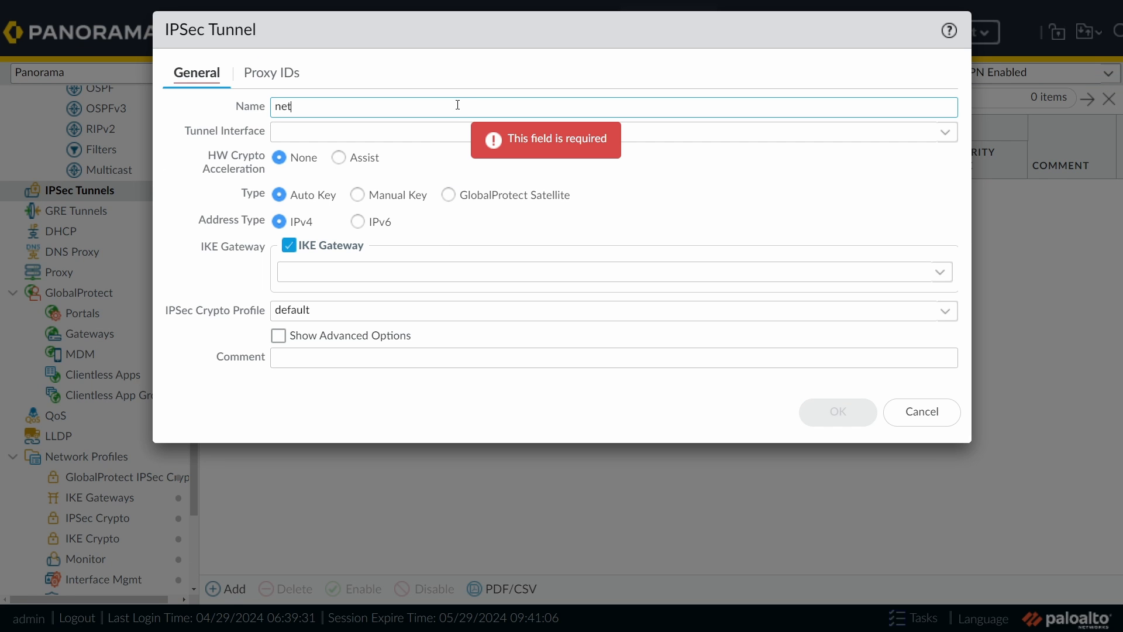
type("sums_ipsec")
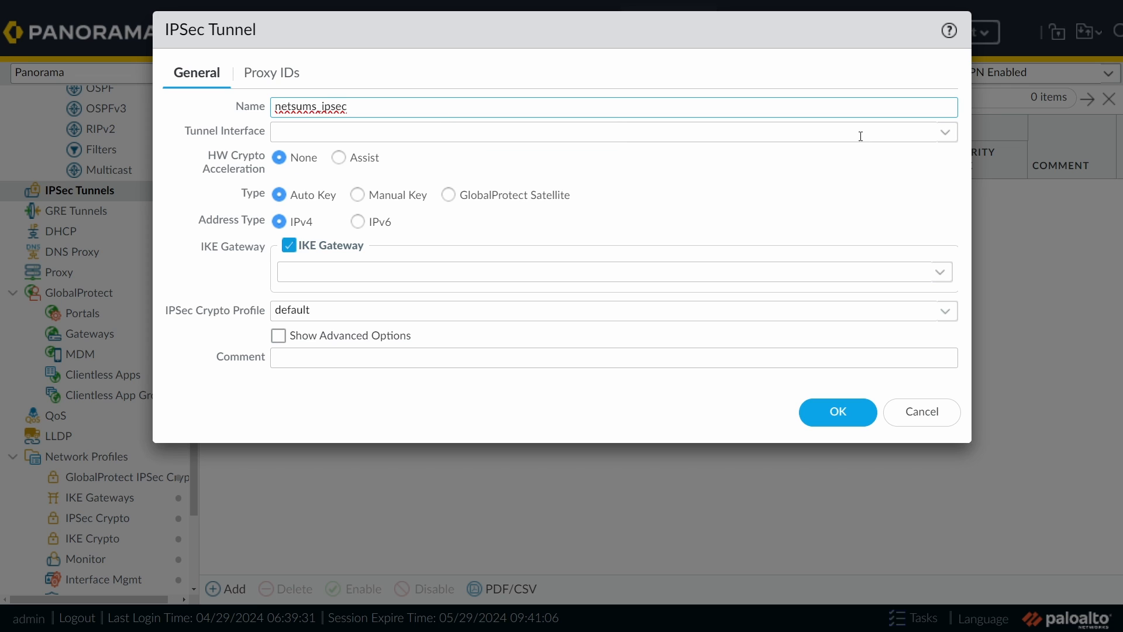
Step: Use tunnel.5, gateway netsums-ike-gw and profile netsums-ipsec-crypto, with advanced options shown
left_click(945, 131)
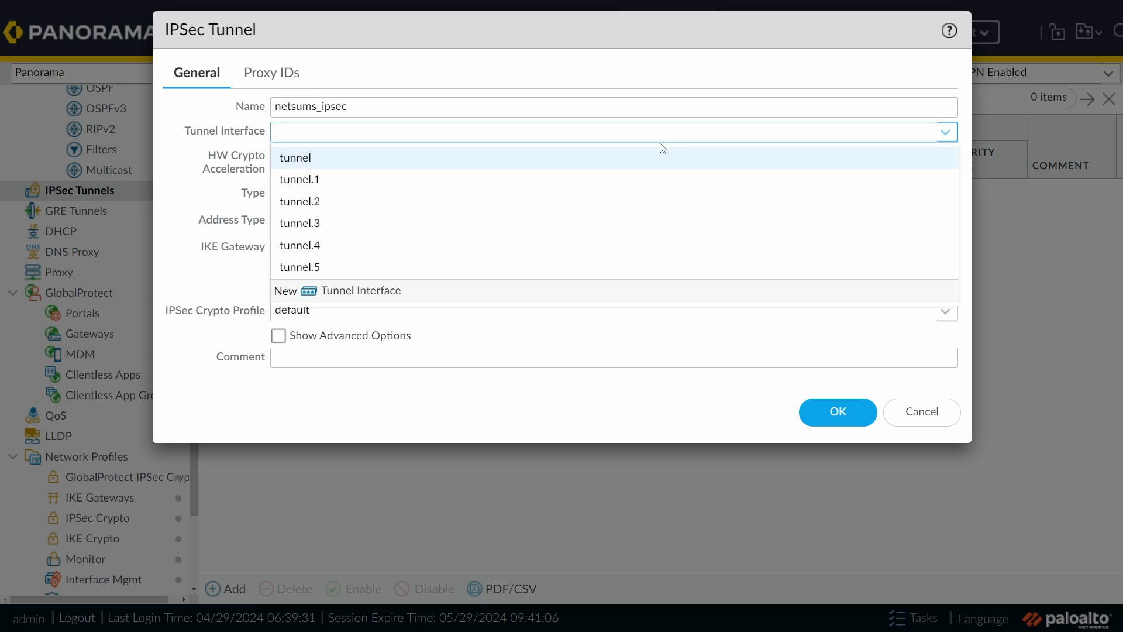
left_click(321, 268)
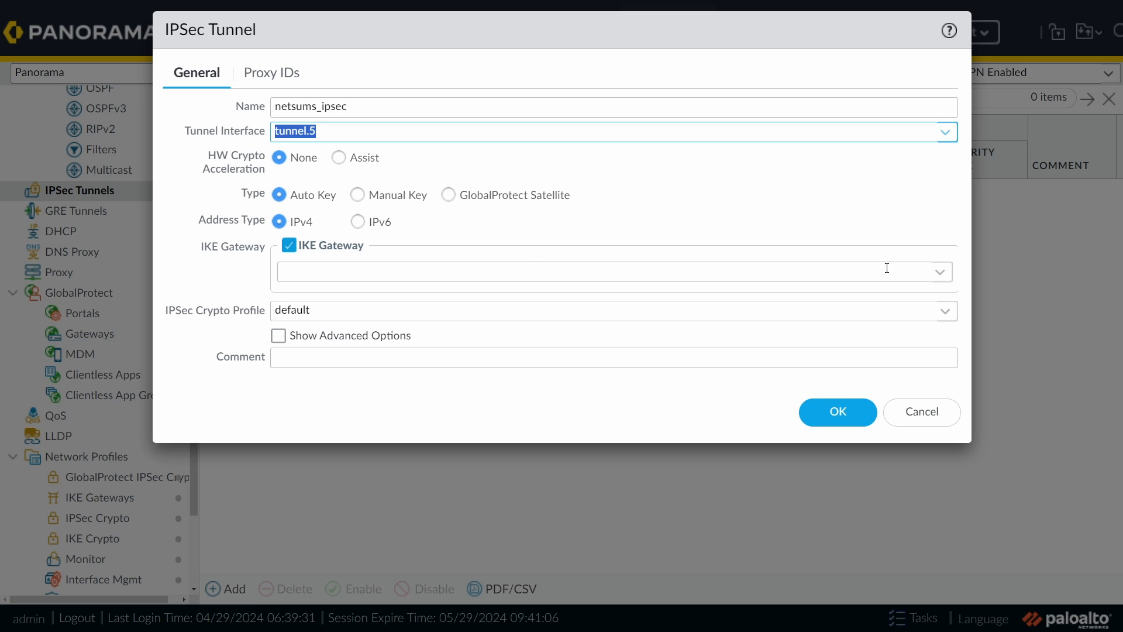
left_click(940, 273)
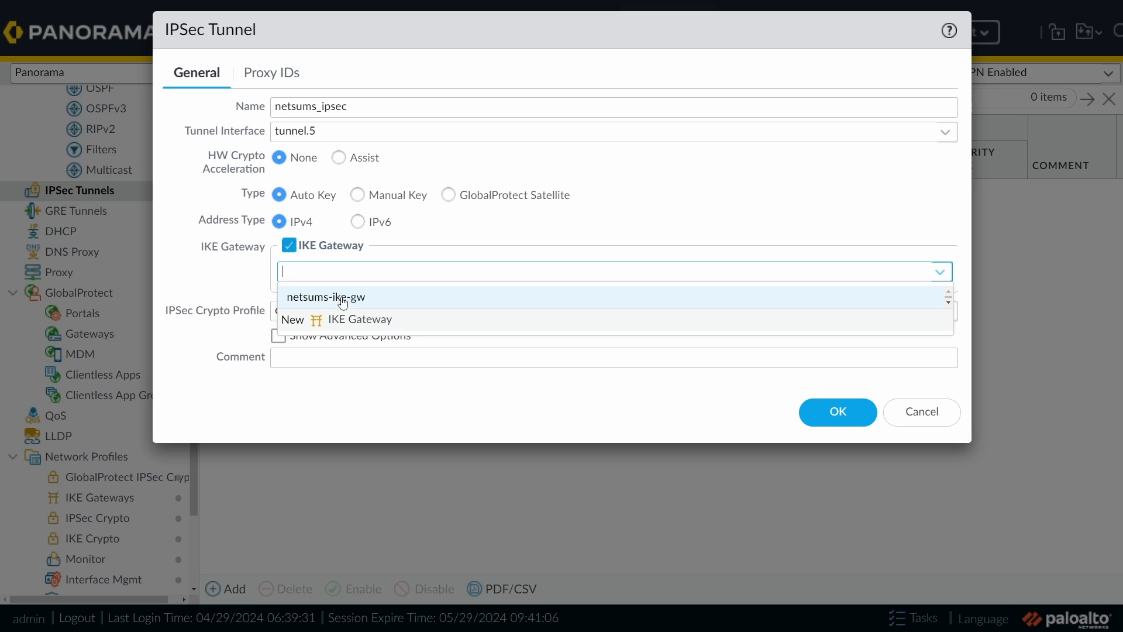
left_click(362, 299)
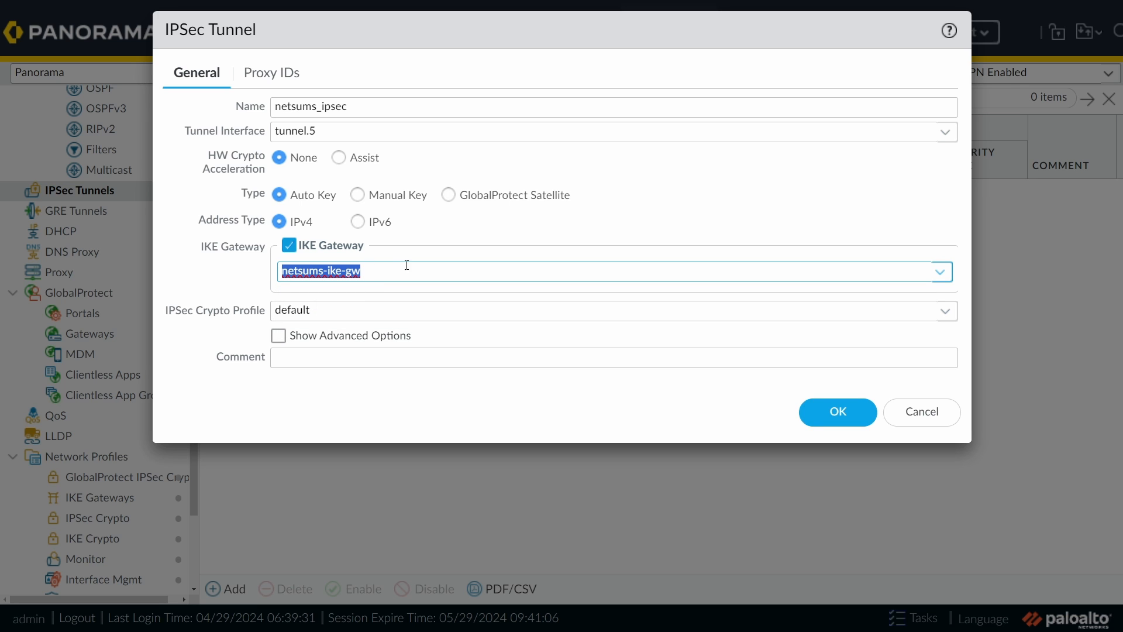
left_click(946, 311)
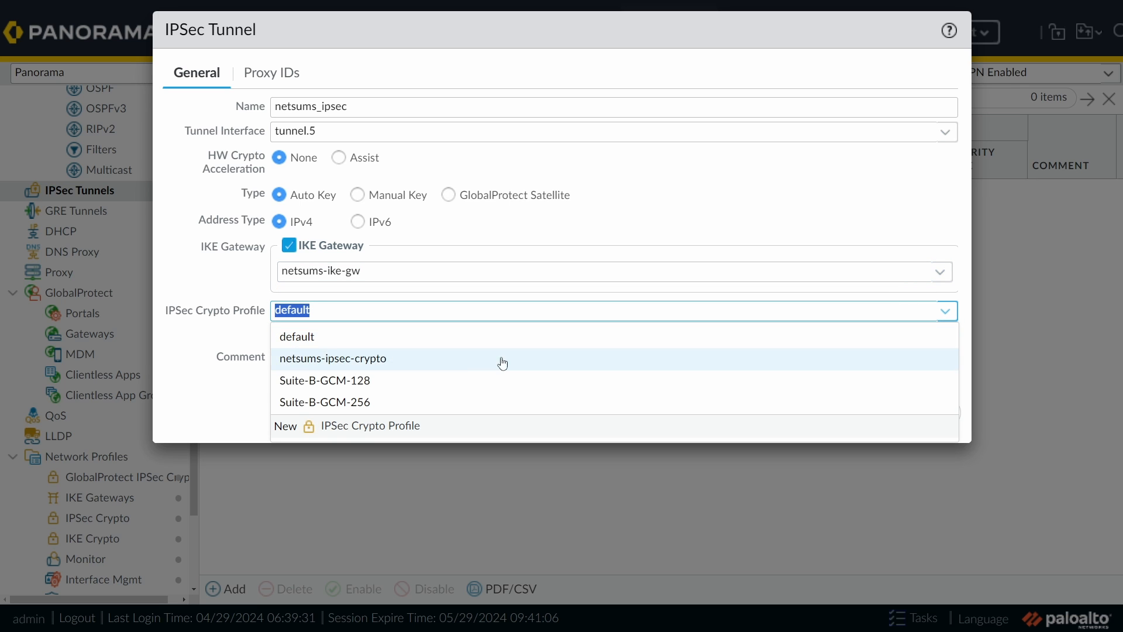
left_click(403, 361)
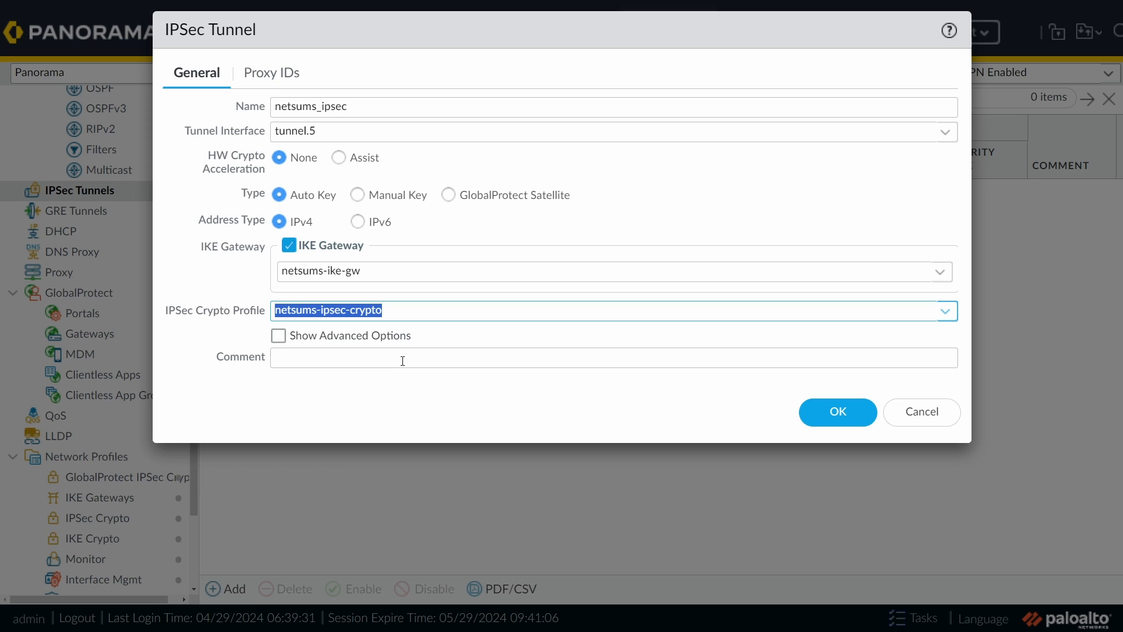
left_click(316, 339)
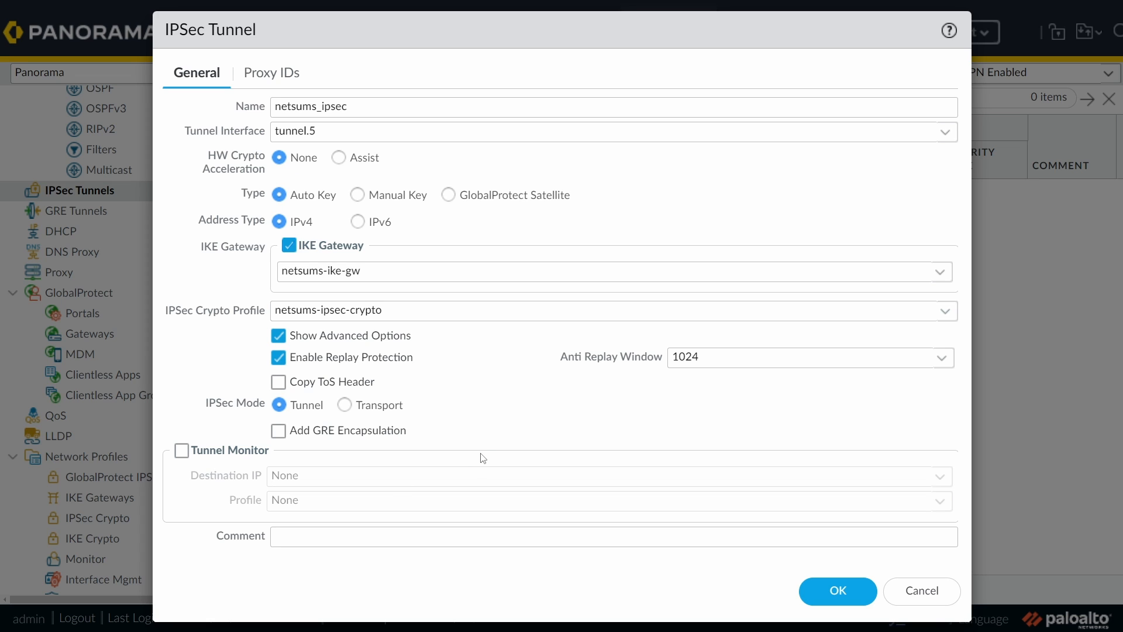
left_click(270, 76)
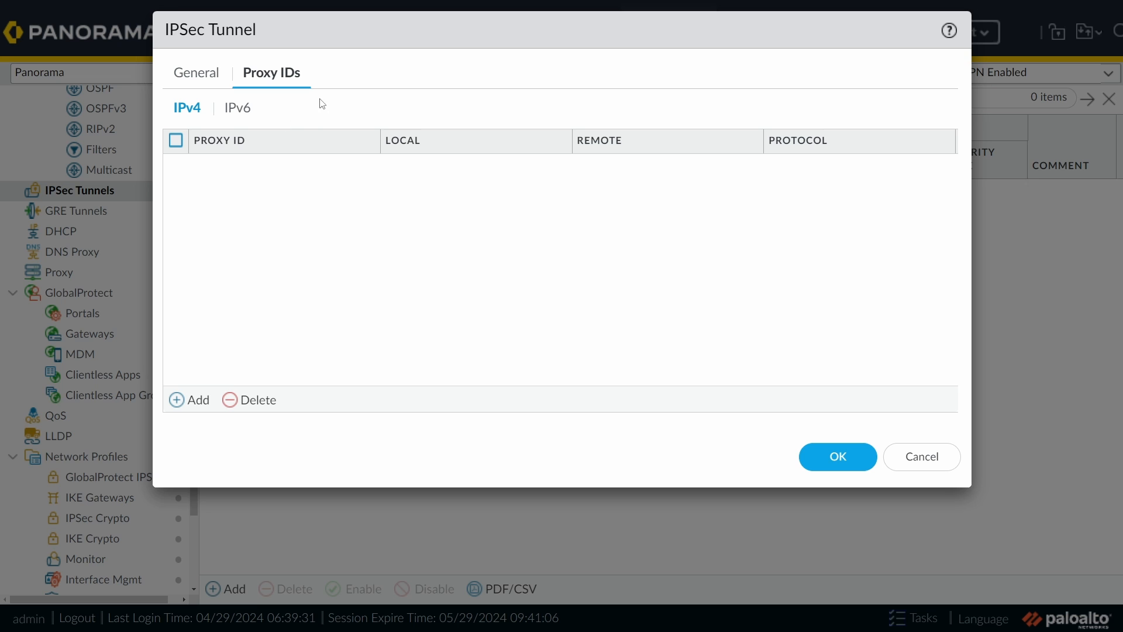
Step: Add proxy ID proxy-id-1 with local 192.168.200.17 and remote 8.8.8.8
left_click(193, 404)
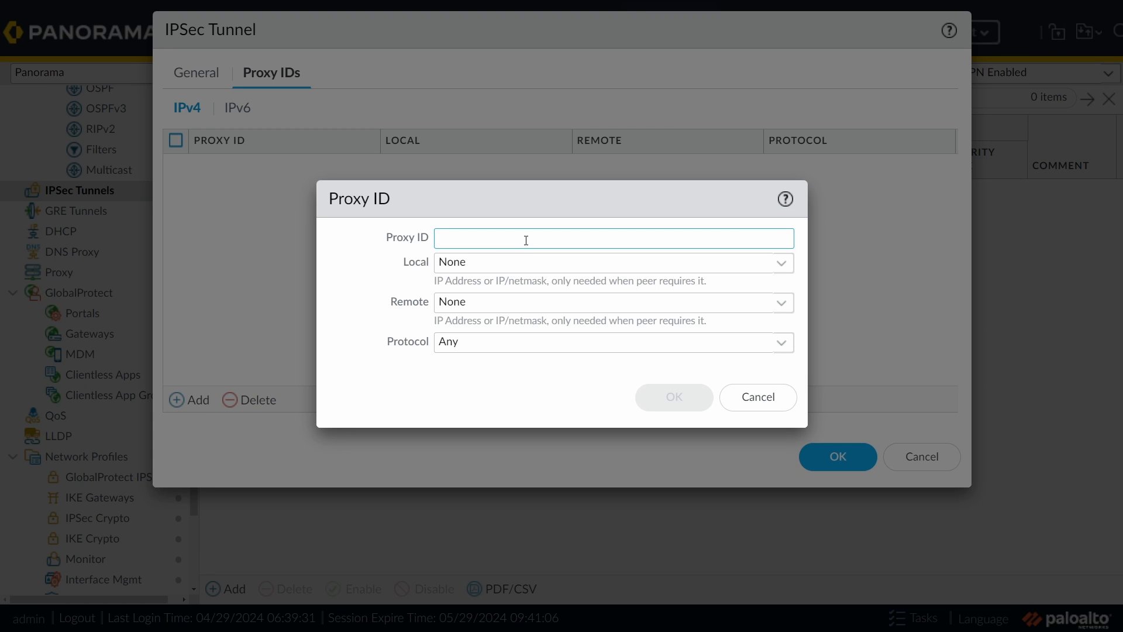
type("proxy-i")
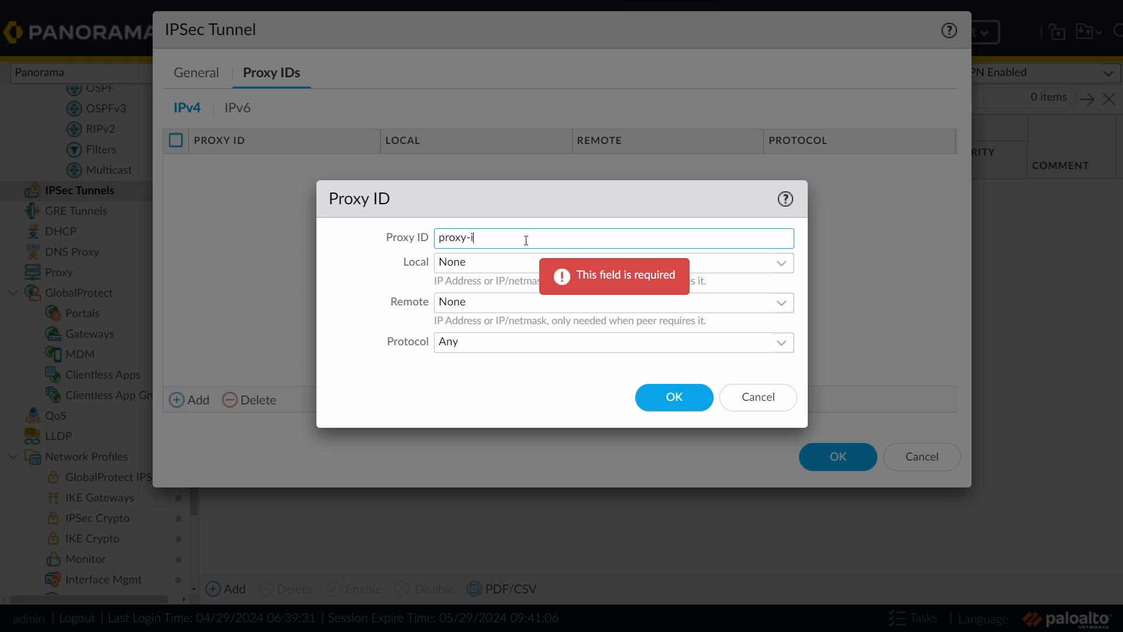
type("d-1")
left_click(523, 266)
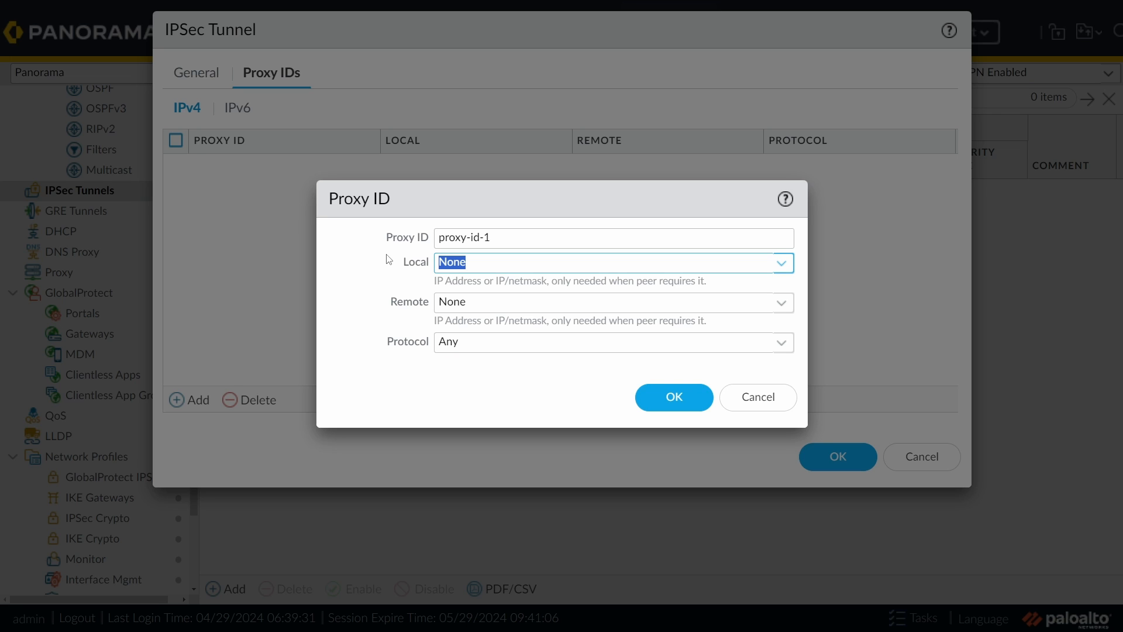
type("192.168.200.17")
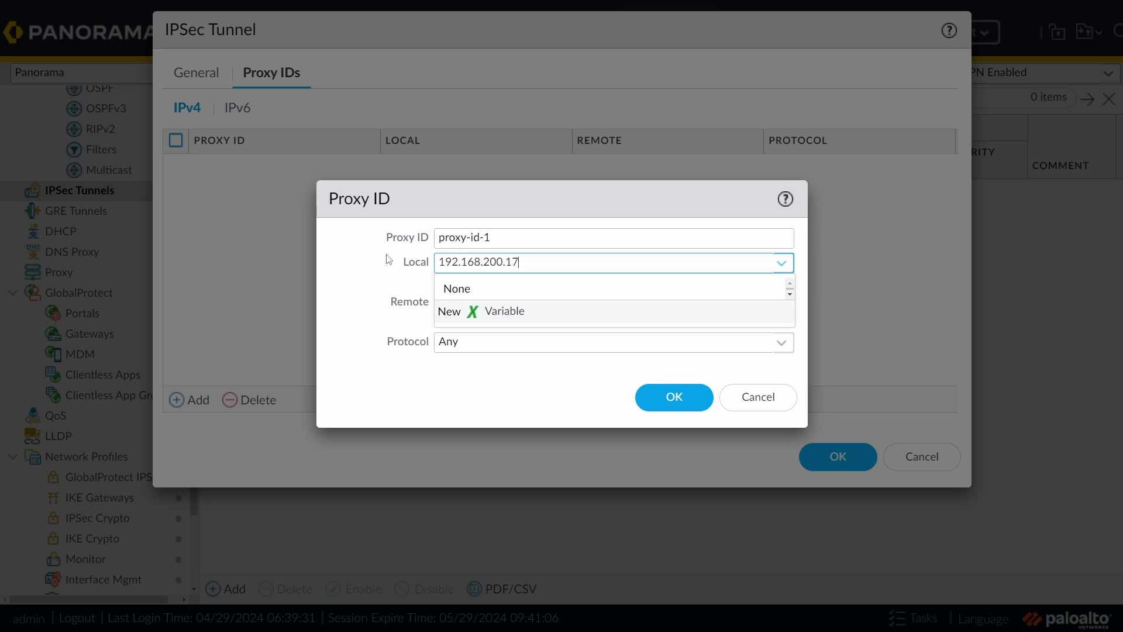
left_click(383, 262)
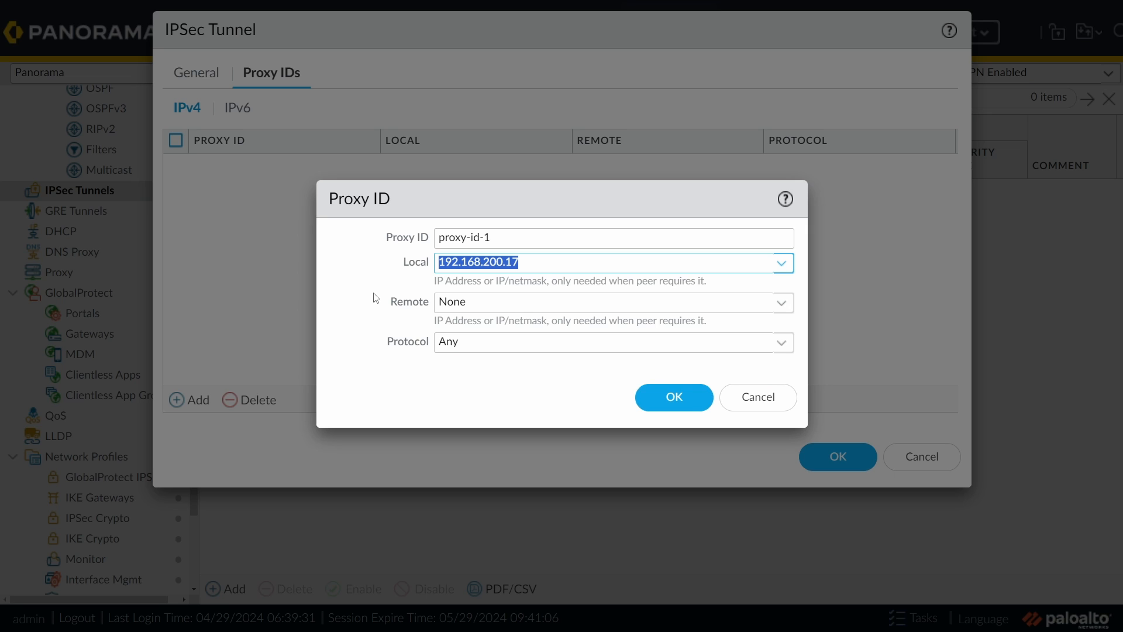
left_click(553, 303)
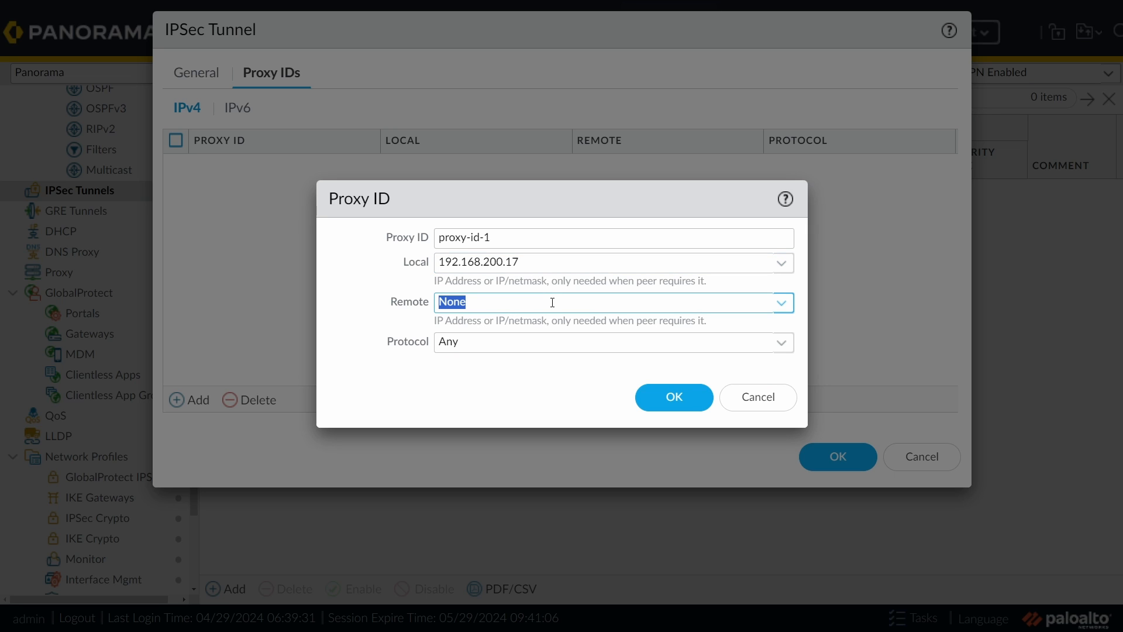
type("8.8.8.8")
left_click(578, 400)
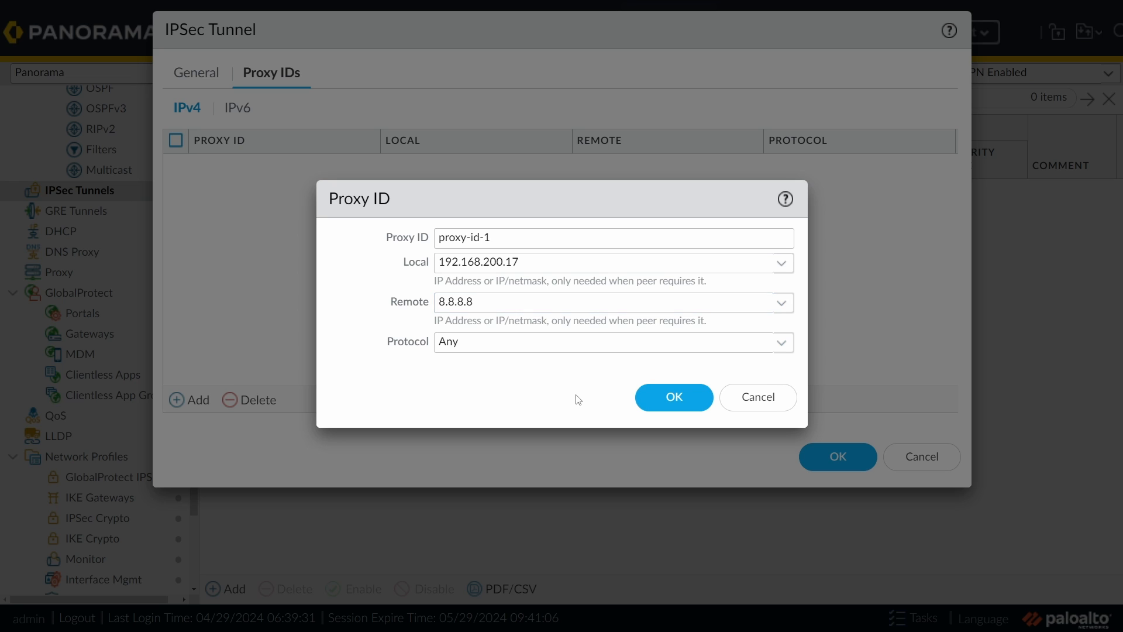
left_click(669, 397)
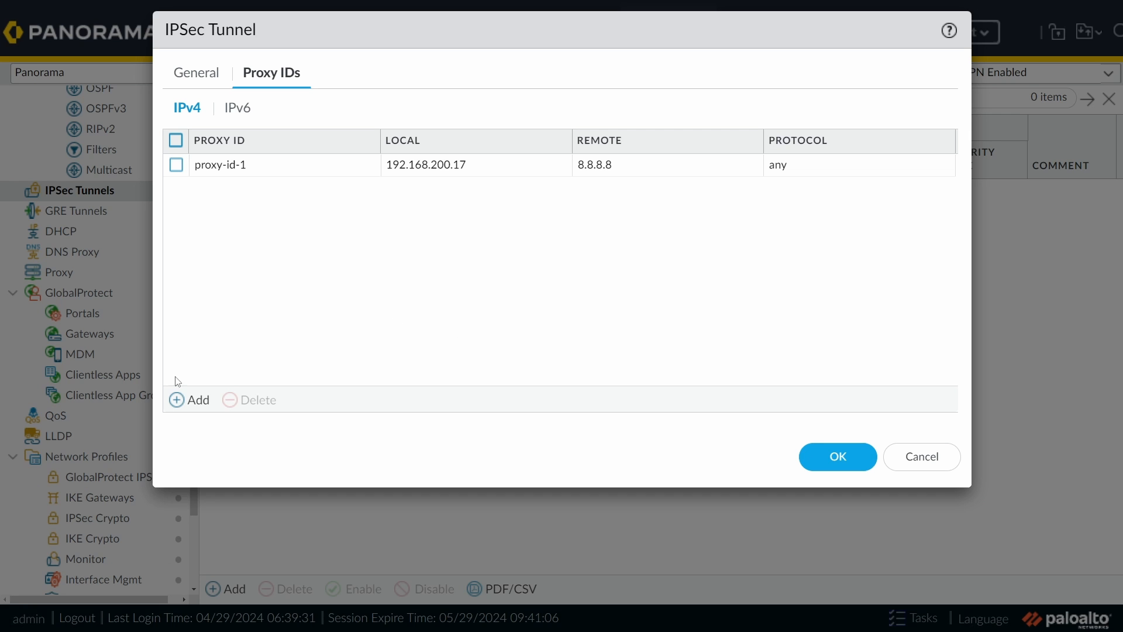
Step: Add proxy-id-2 from 192.168.200.17 to 157.230.51.45 and save the tunnel
left_click(186, 400)
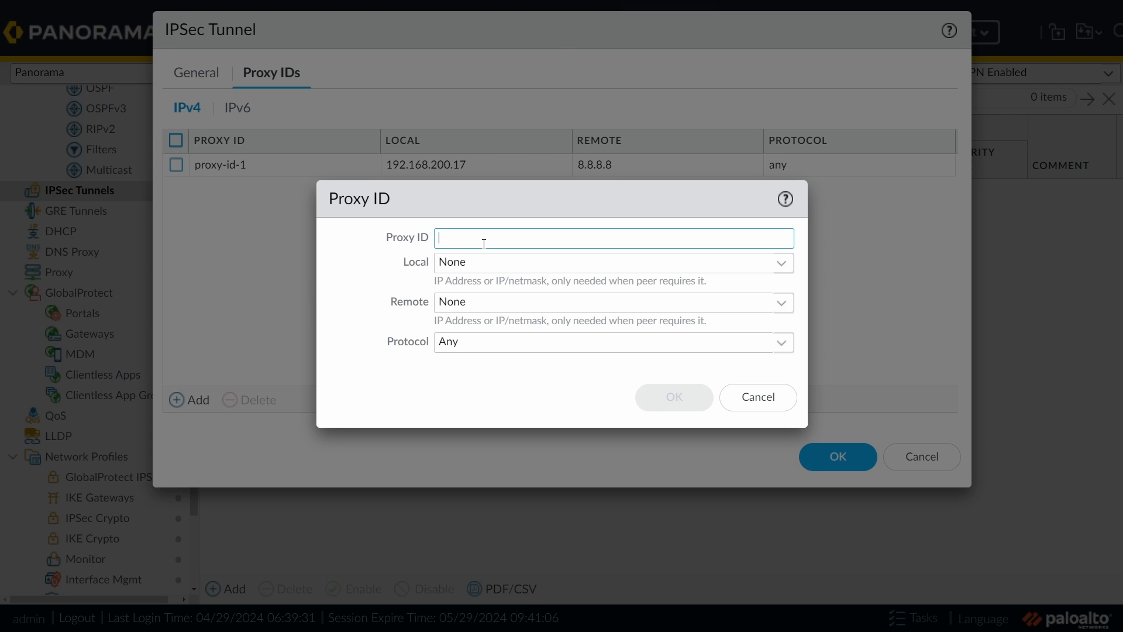
type("proxy-id-2")
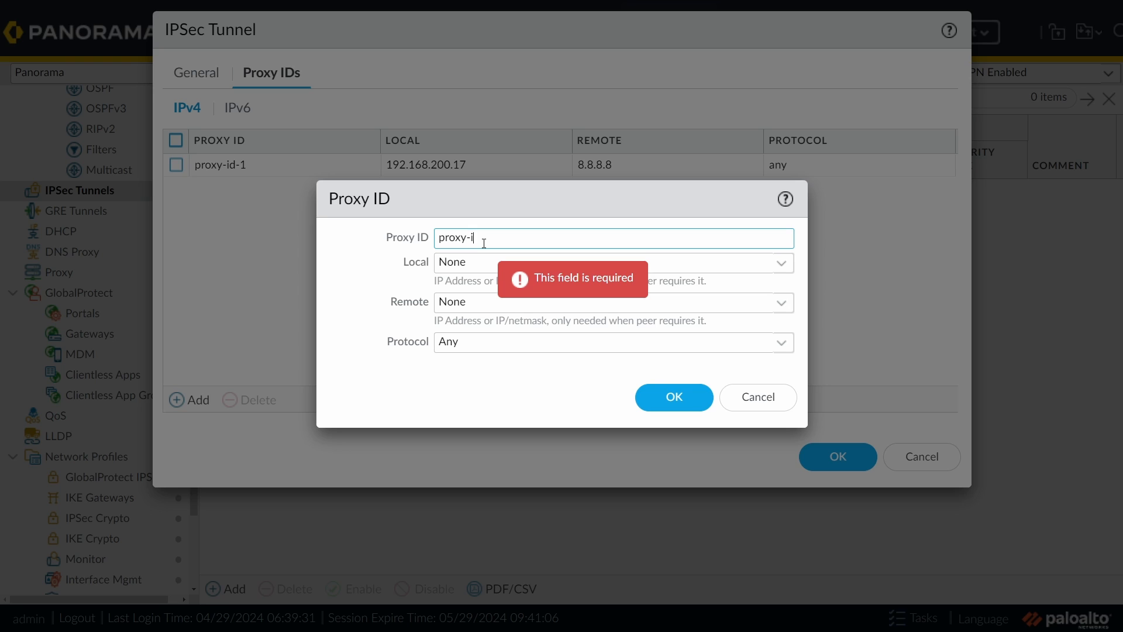
left_click(489, 262)
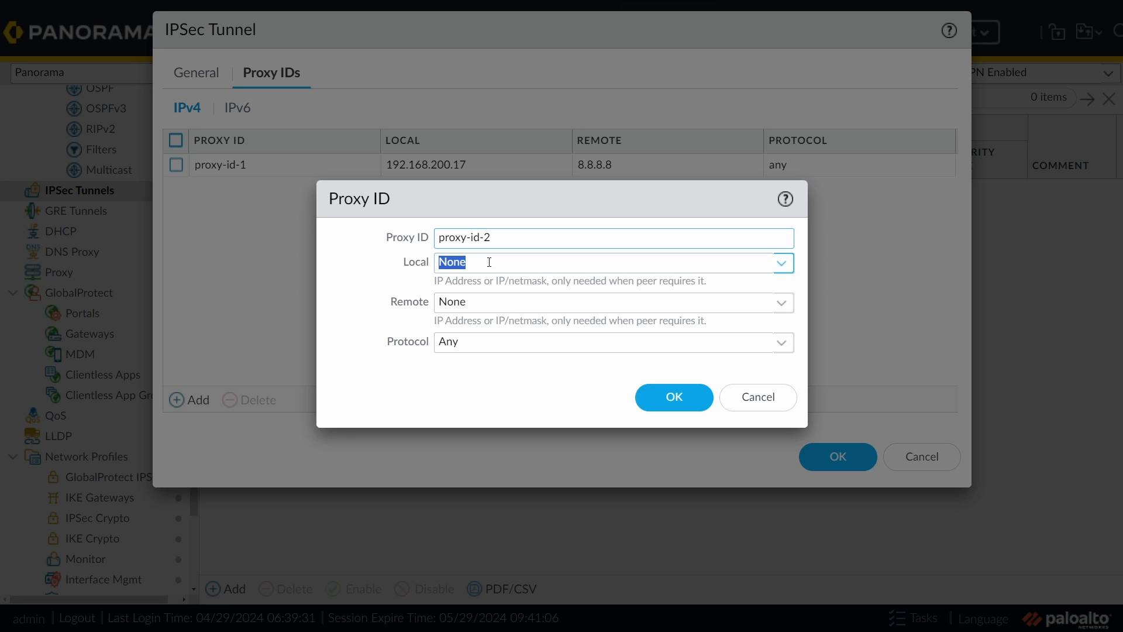
type("192.168.200.17")
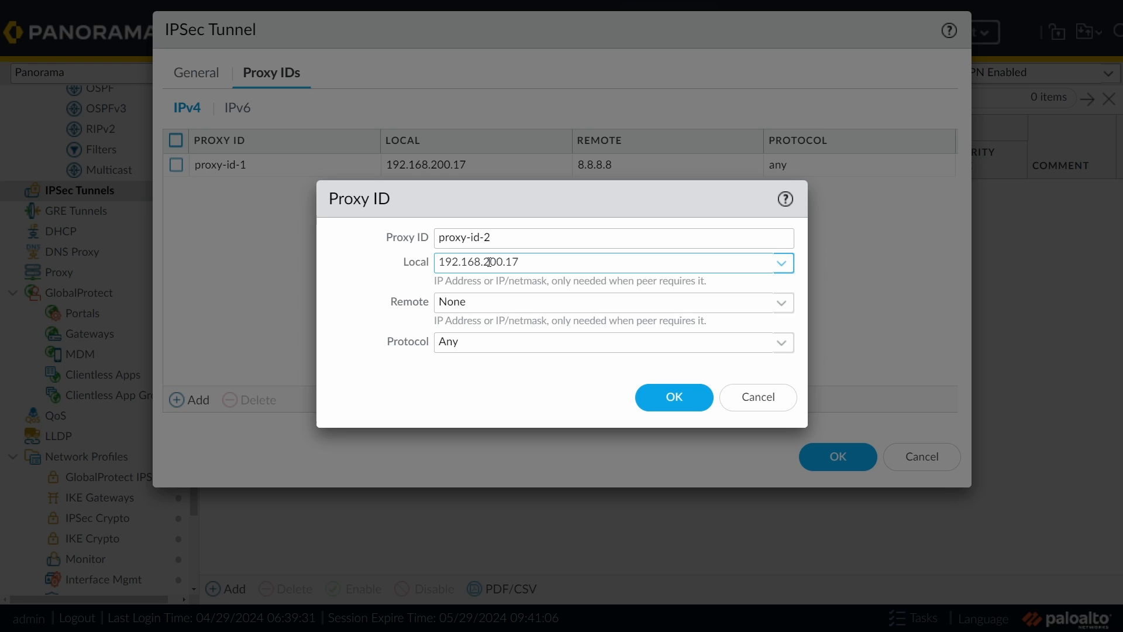
key("Tab")
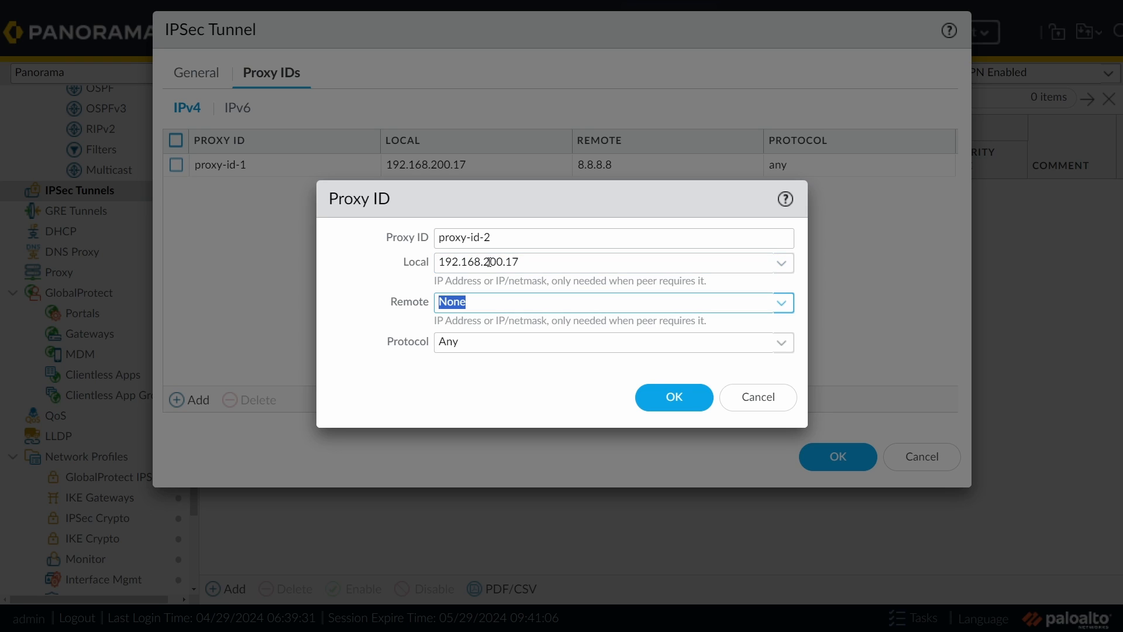
type("157.2")
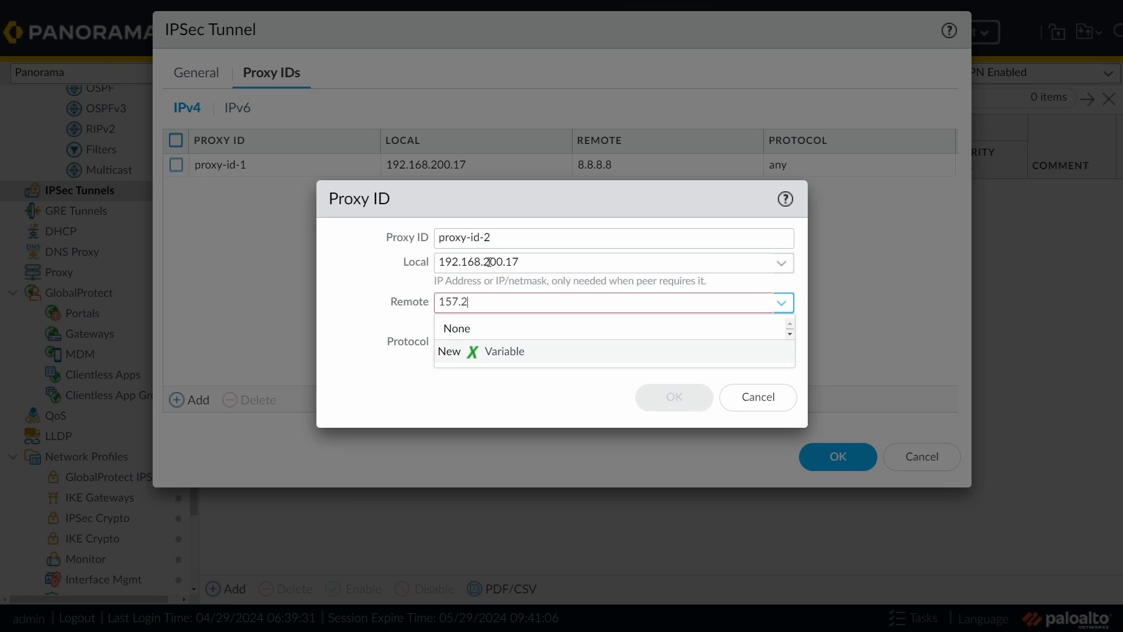
type("30.51.45")
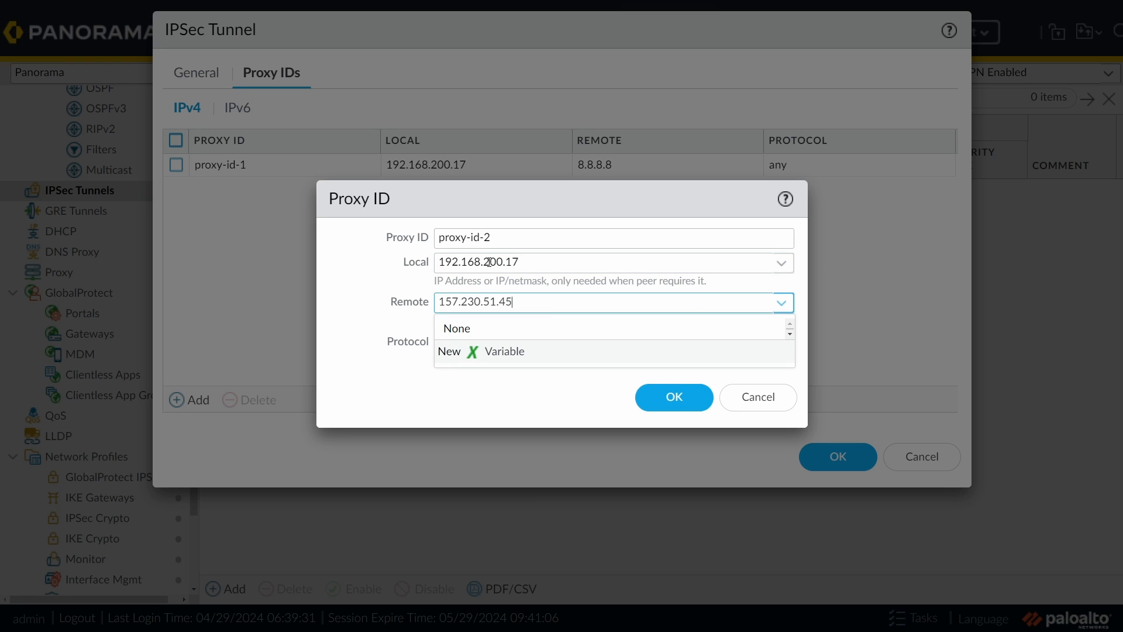
left_click(485, 398)
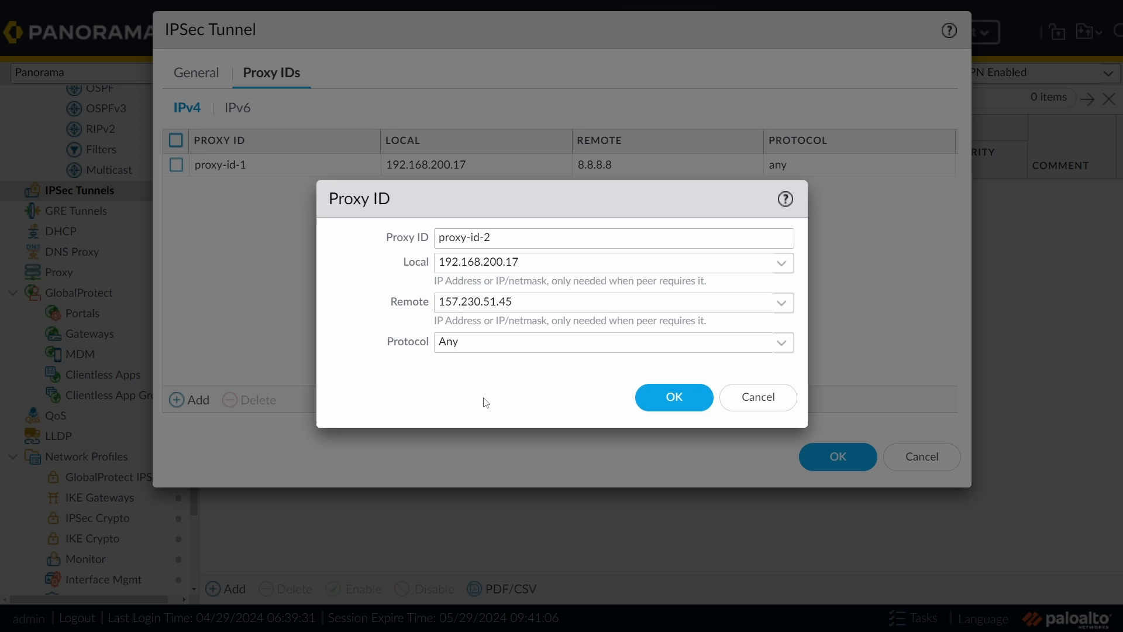
left_click(689, 402)
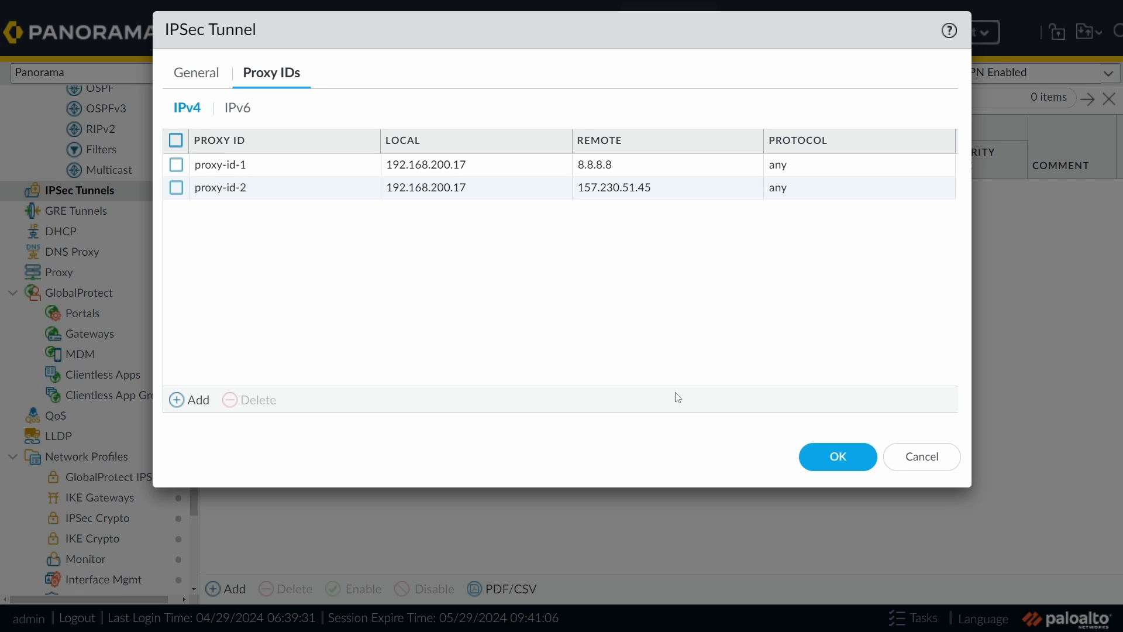
left_click(842, 457)
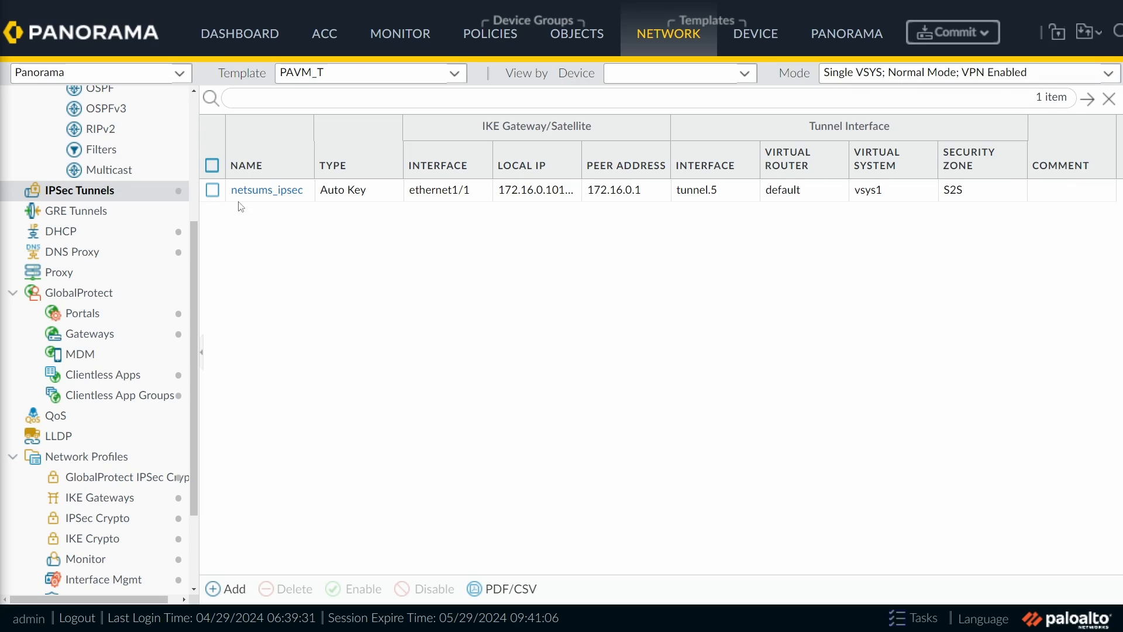
Step: Show the Security post rules of device group PA-VM under Policies
scroll(198, 148, "up", 5)
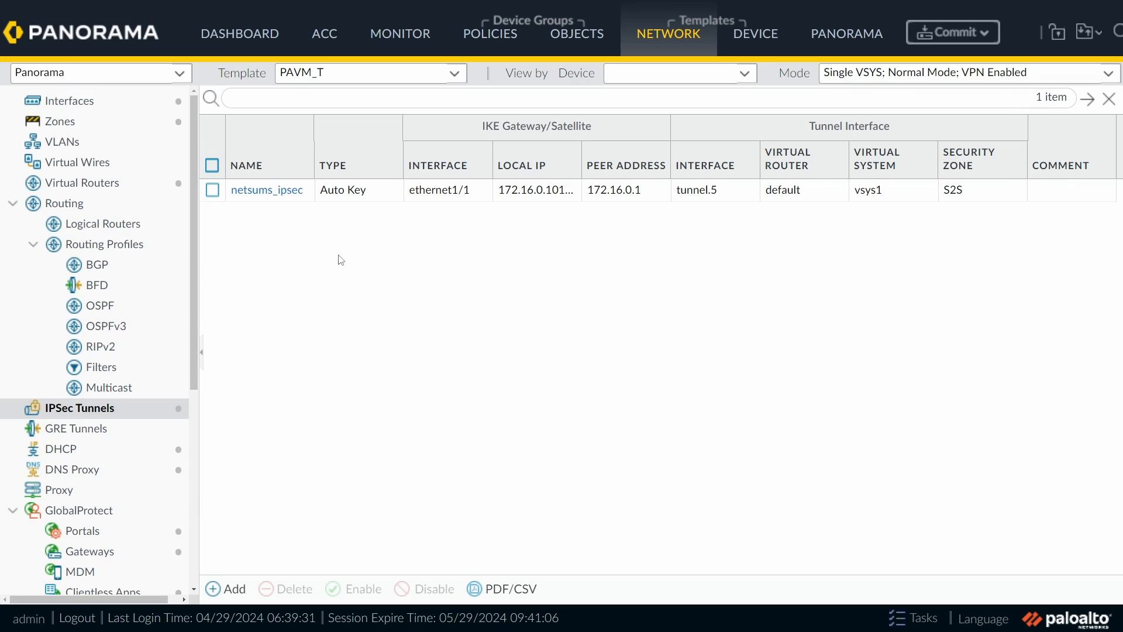
left_click(492, 40)
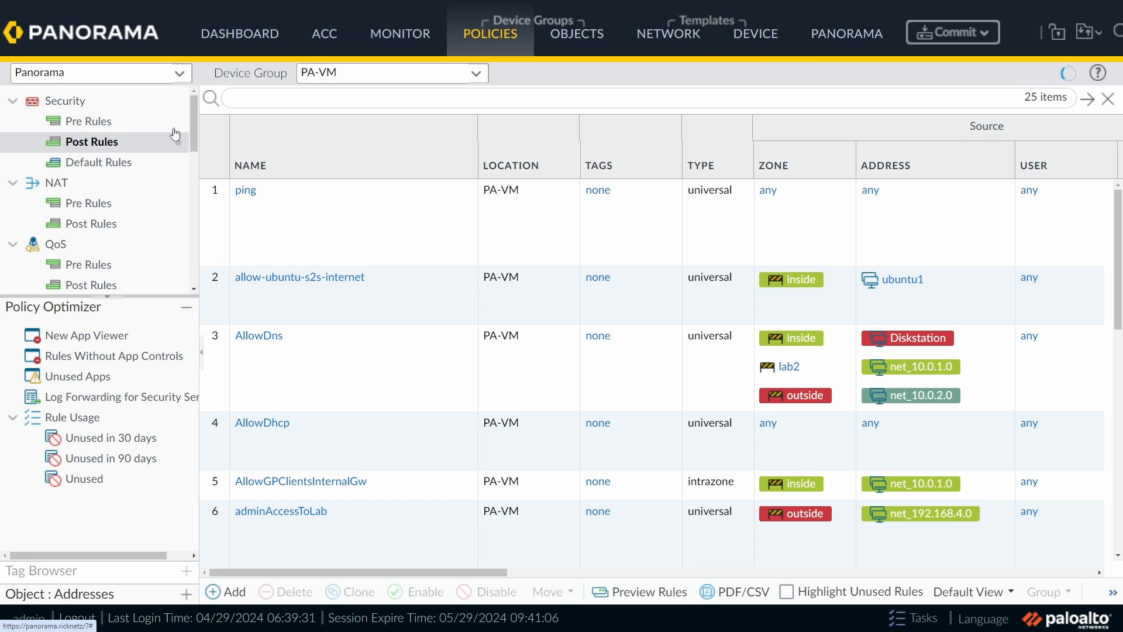
Step: Show the NAT post rules and open the nat-ubuntu rule for review, then cancel it unchanged
left_click(104, 224)
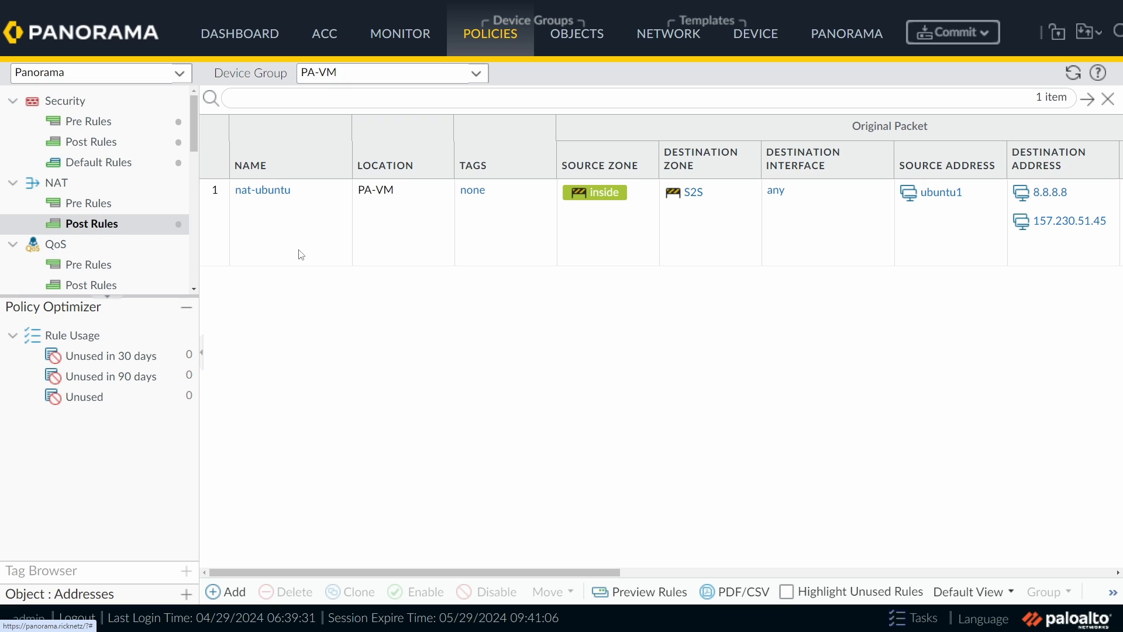
left_click(275, 191)
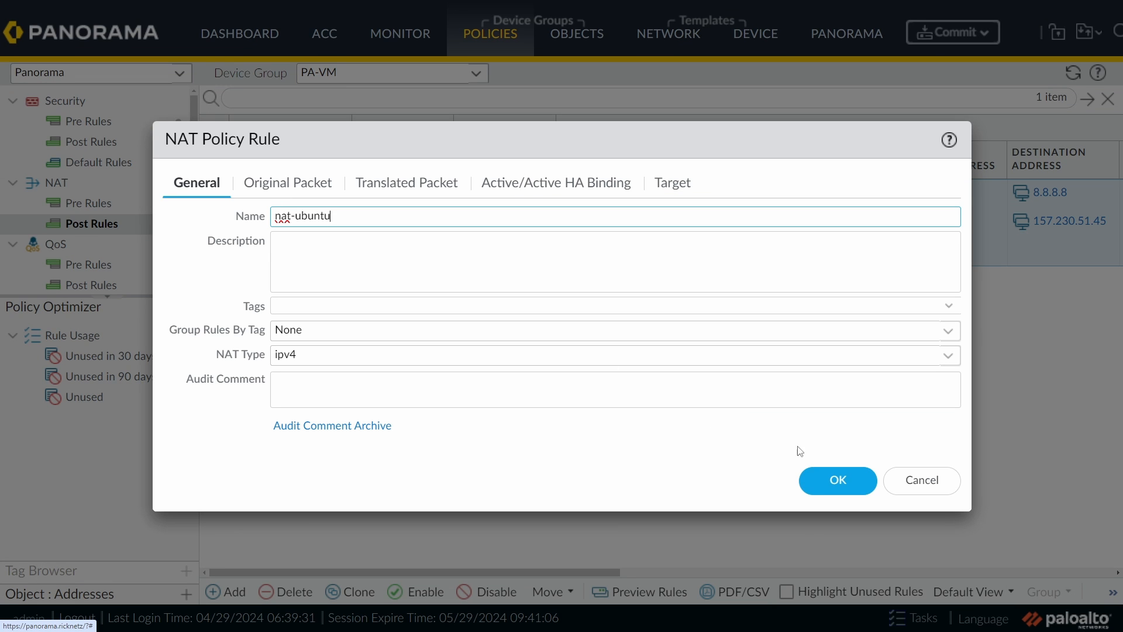
left_click(920, 480)
Step: Look up the value of the ubuntu1 address object in the nat-ubuntu rule
left_click_drag(510, 577, 618, 577)
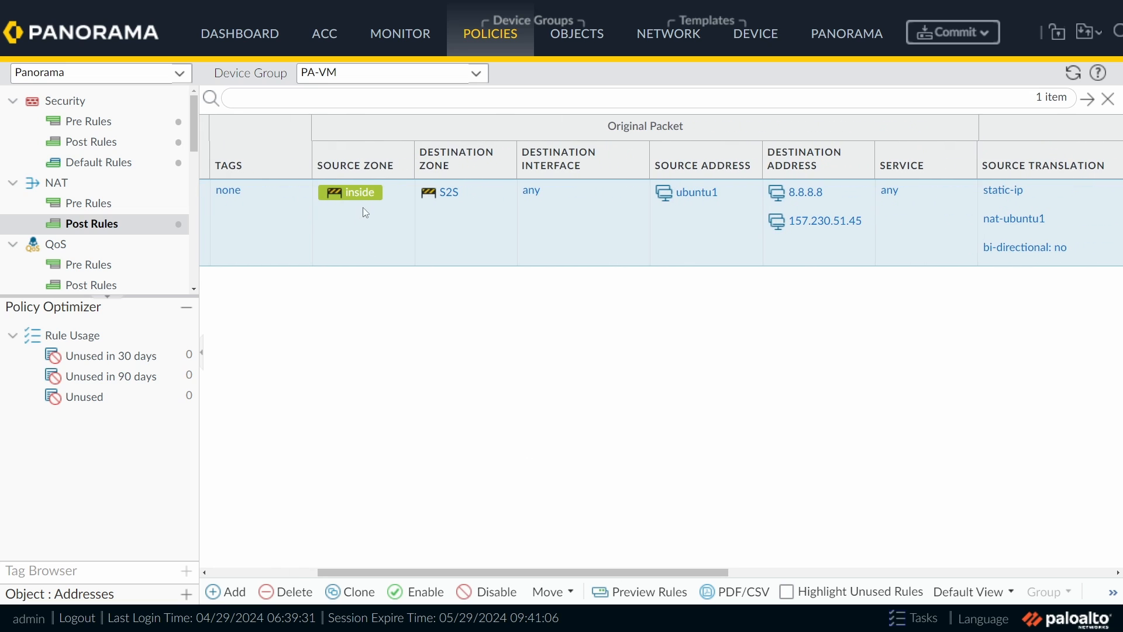
mouse_move(345, 201)
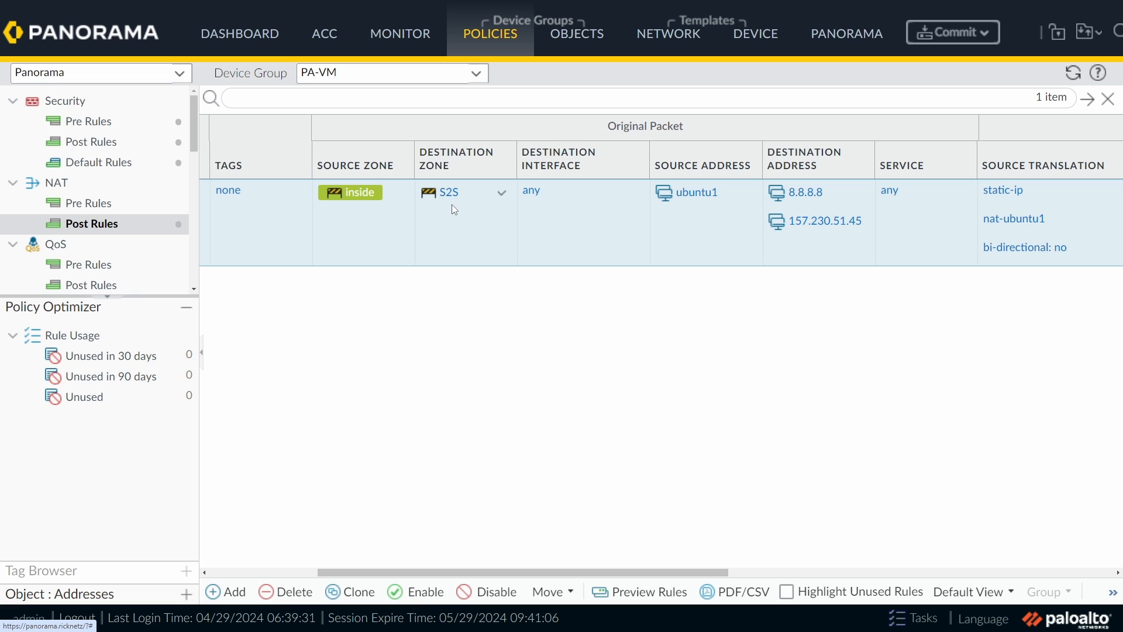
left_click_drag(503, 572, 548, 570)
left_click(644, 196)
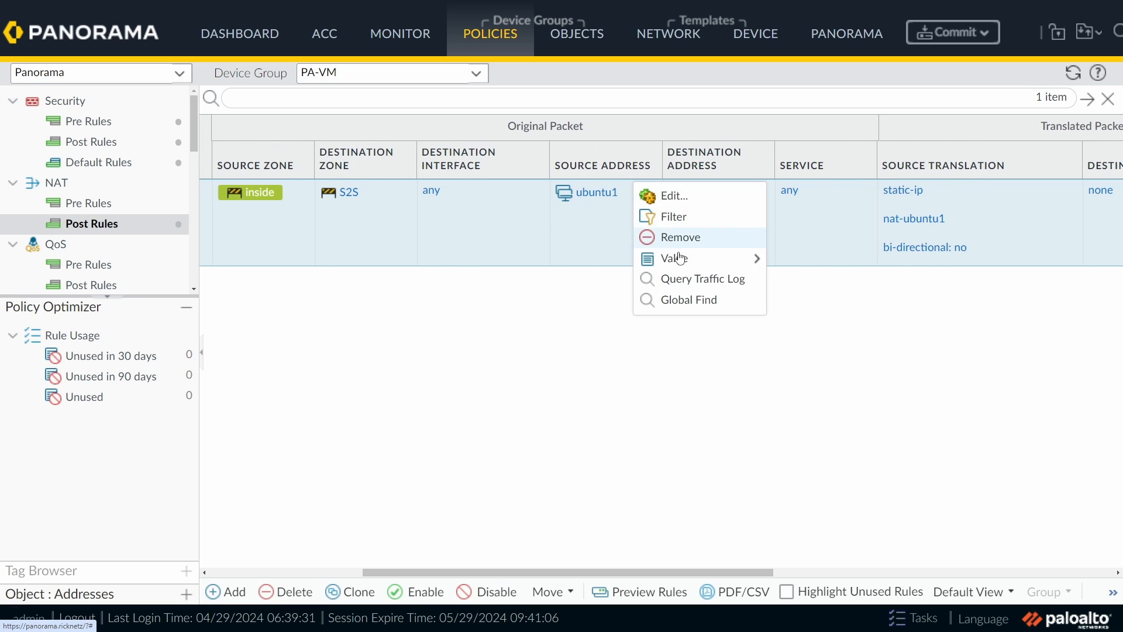
mouse_move(683, 262)
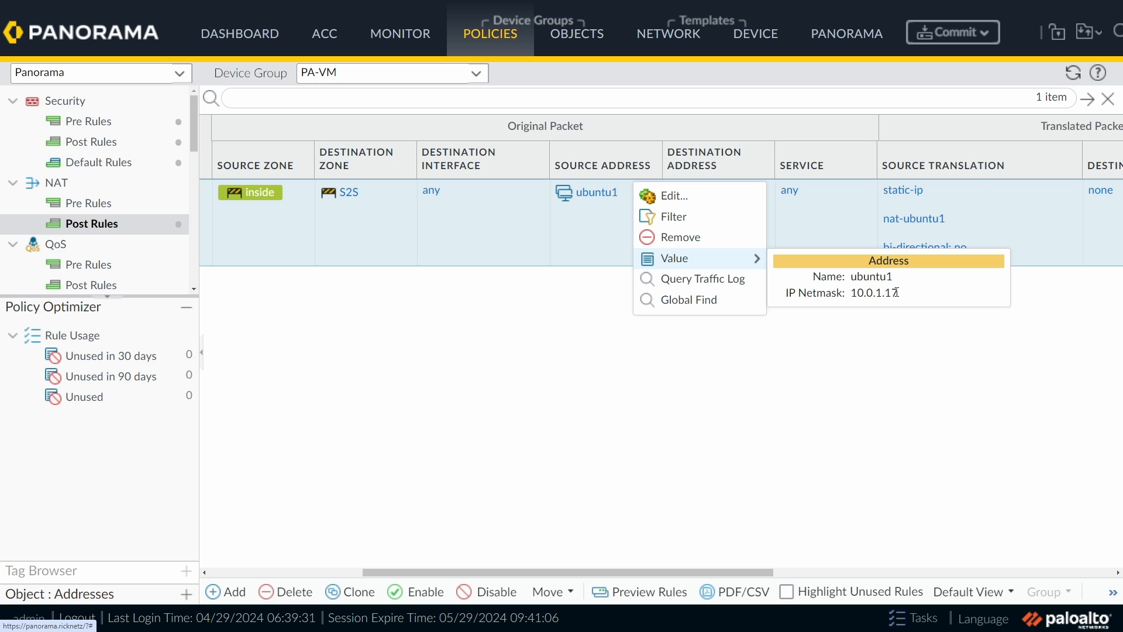
left_click(848, 347)
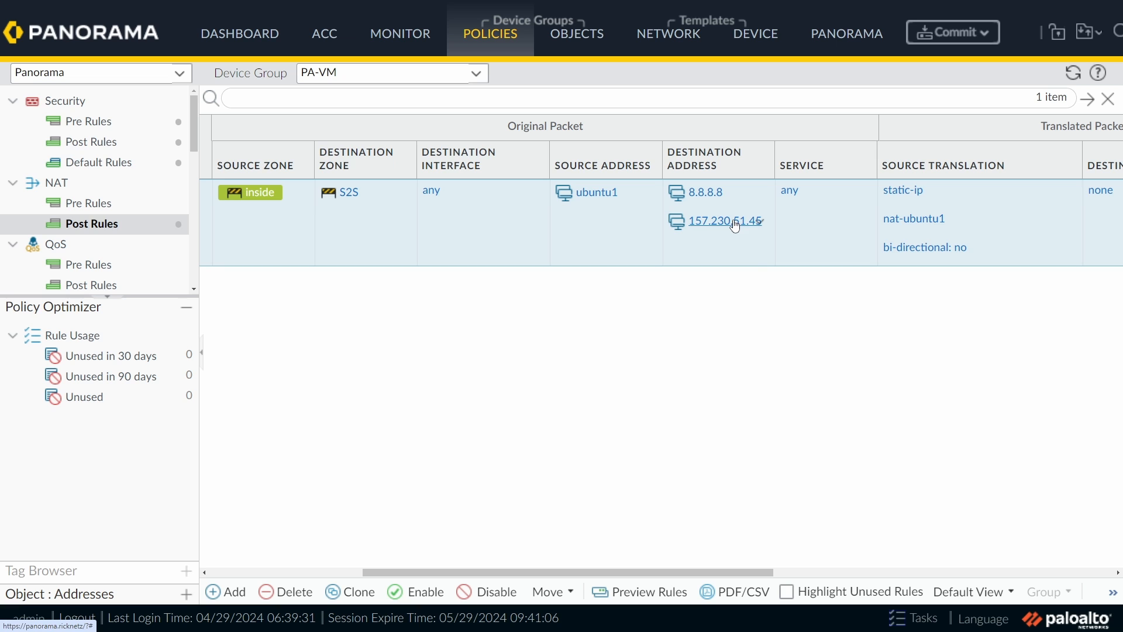
Step: View the nat-ubuntu1 translated address and ubuntu1's 10.0.1.17 address values
left_click_drag(747, 573, 882, 574)
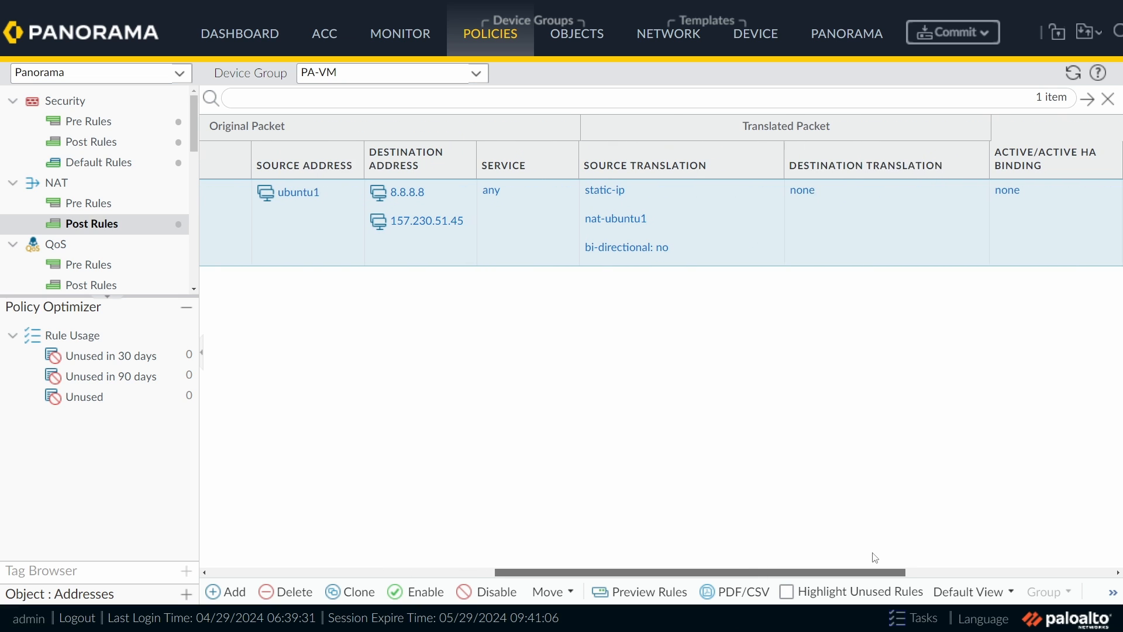
left_click(764, 224)
mouse_move(791, 226)
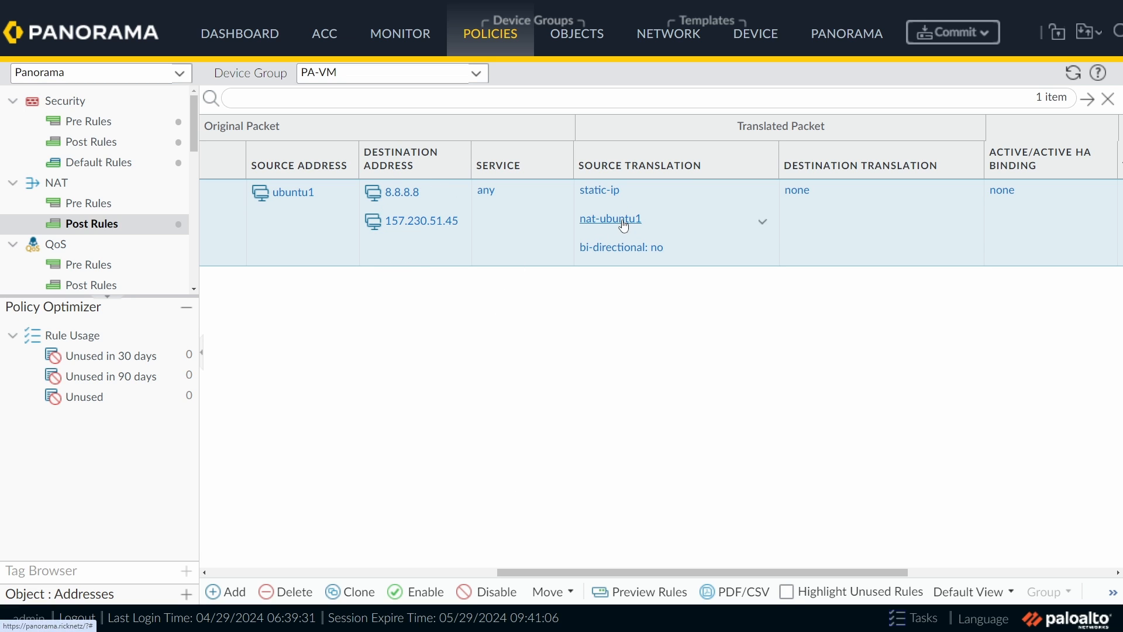
left_click(342, 193)
mouse_move(389, 261)
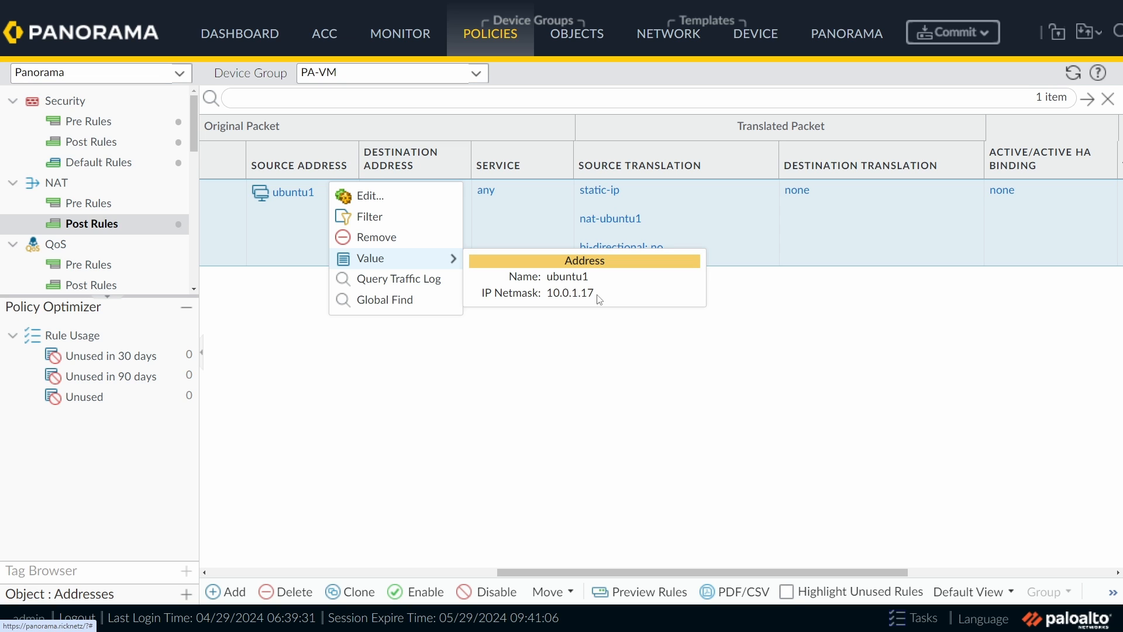
left_click(622, 386)
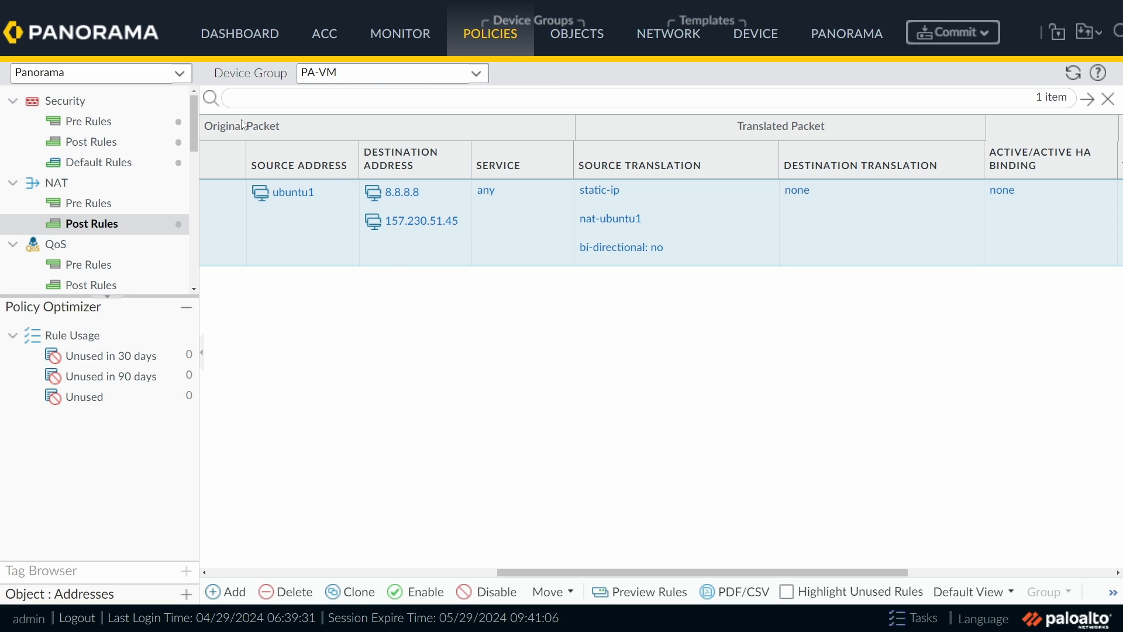
Step: Open security post rule allow-ubuntu-s2s-internet and view its source: zone inside, address ubuntu1
left_click(93, 143)
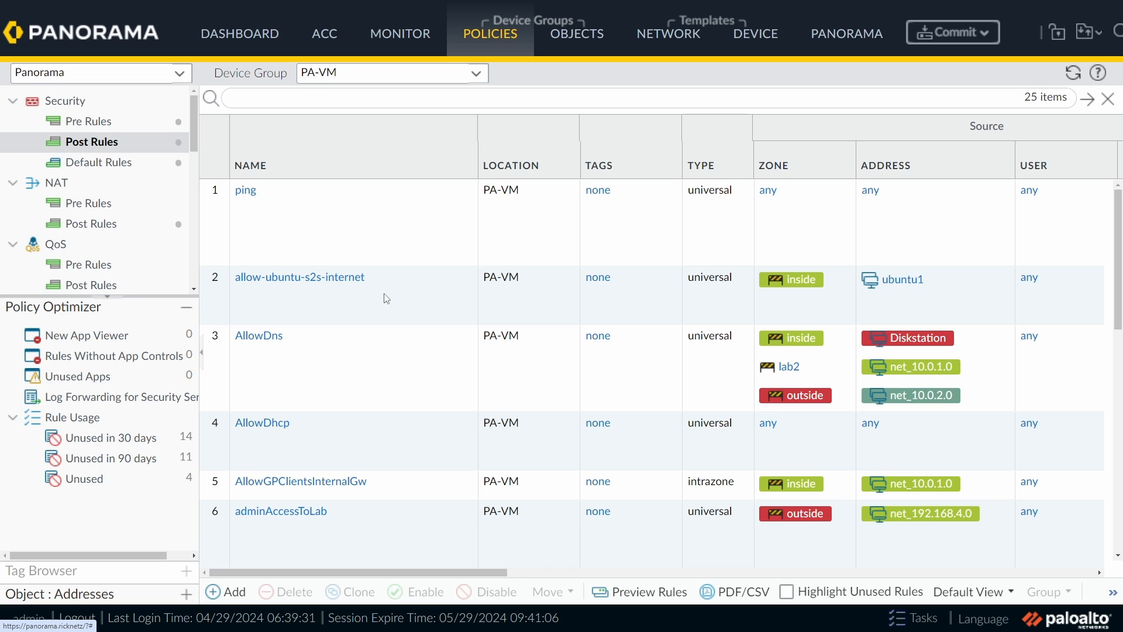
left_click(319, 305)
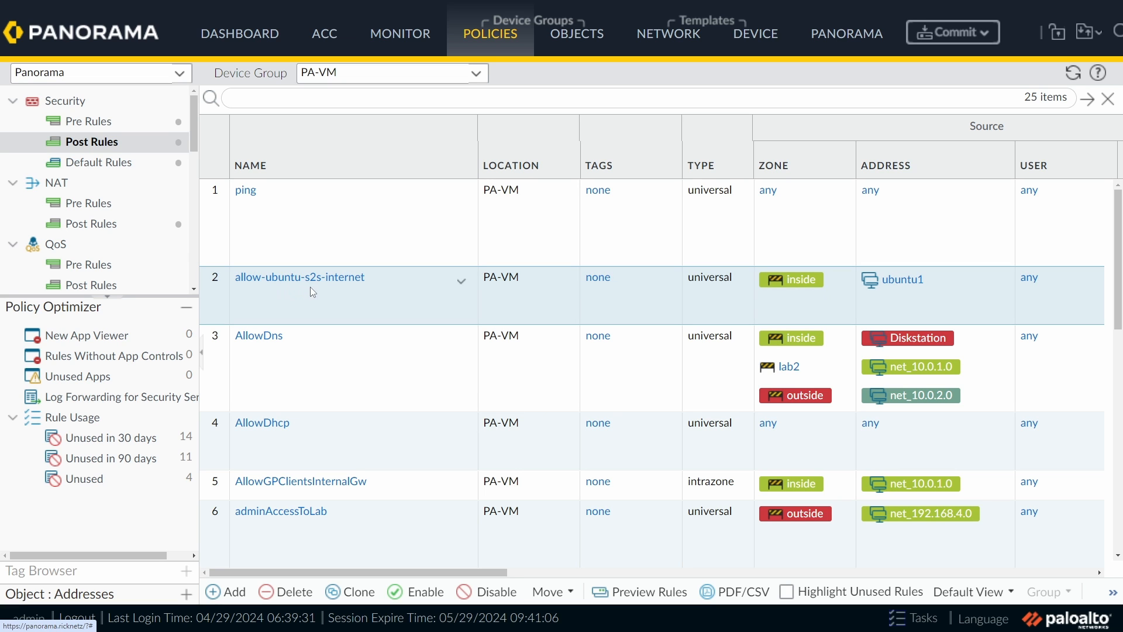
left_click(361, 284)
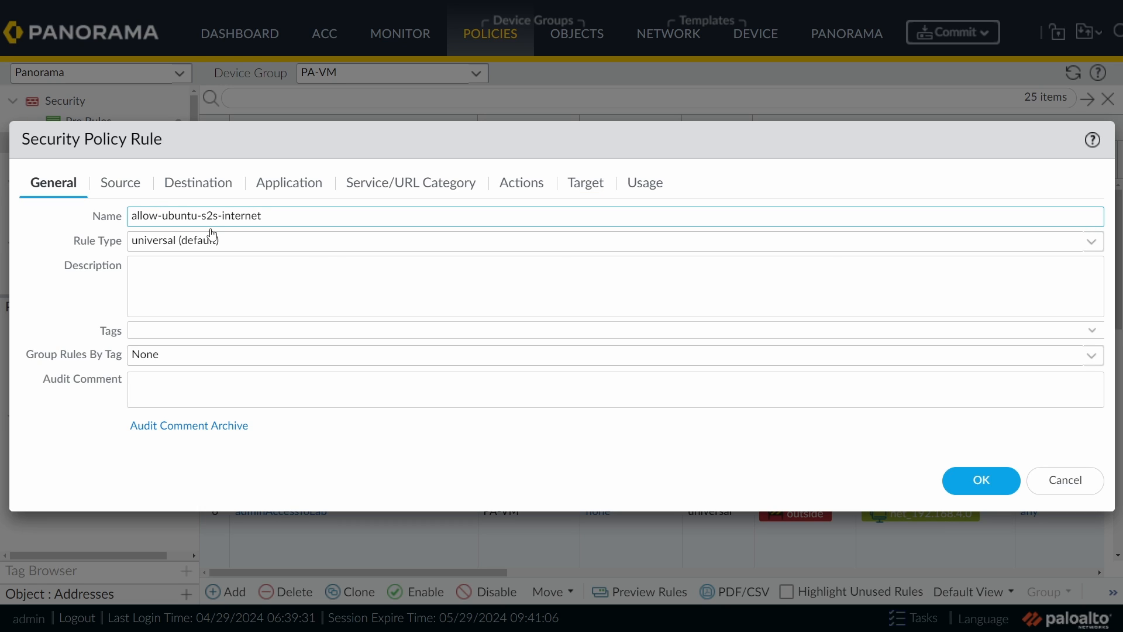
left_click(123, 182)
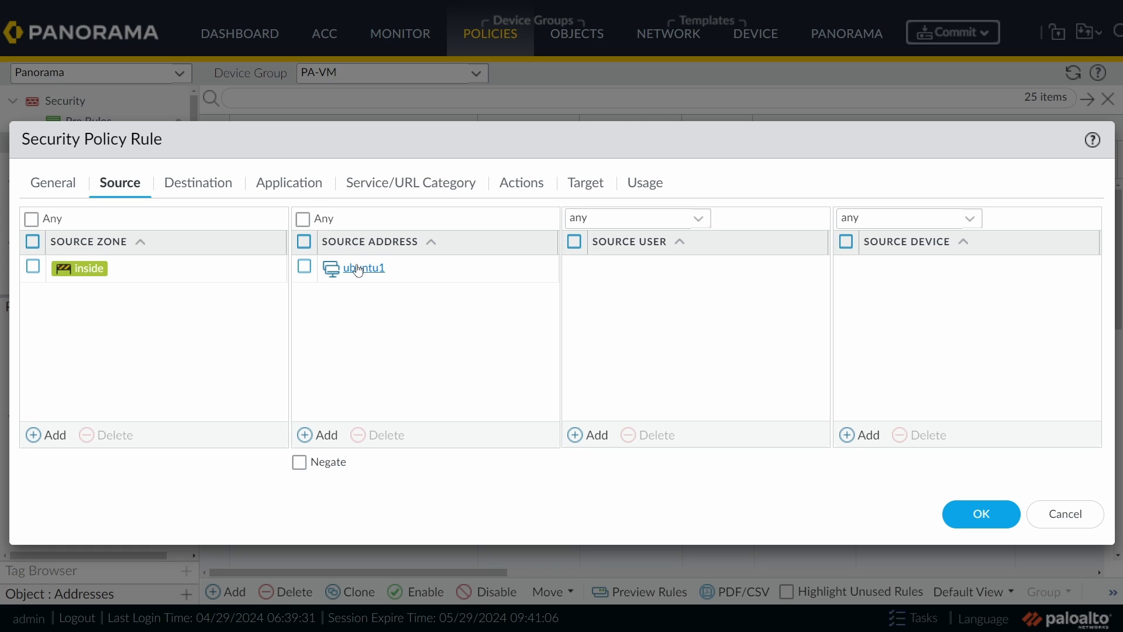
Step: Review the rule's destination, dns and ssl applications, service and Allow action, then cancel unchanged
left_click(201, 185)
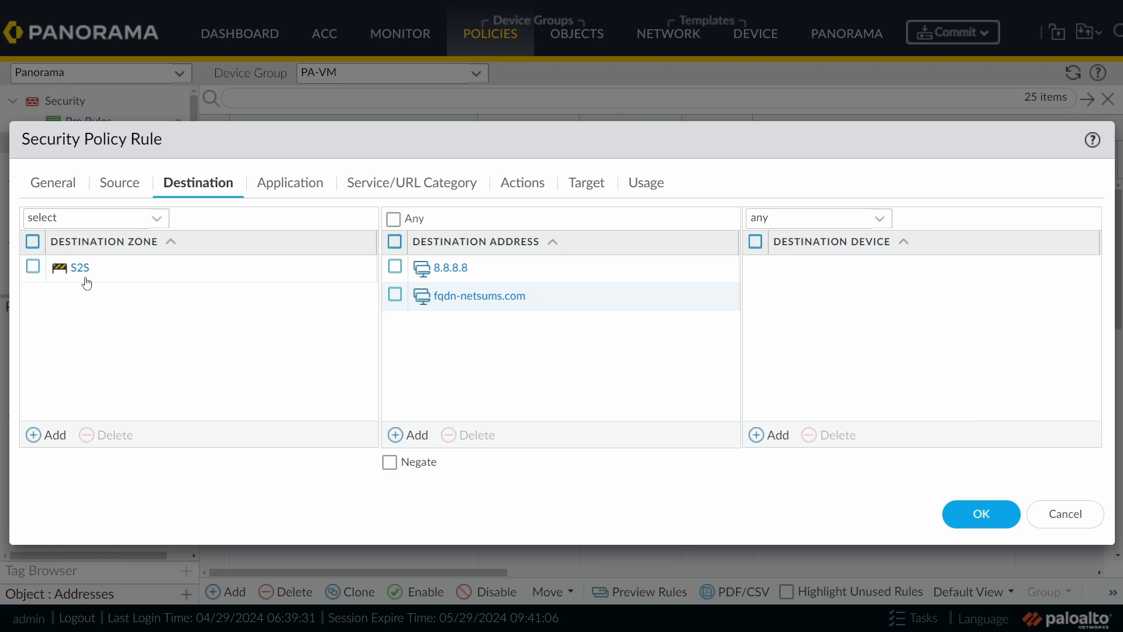
left_click(297, 185)
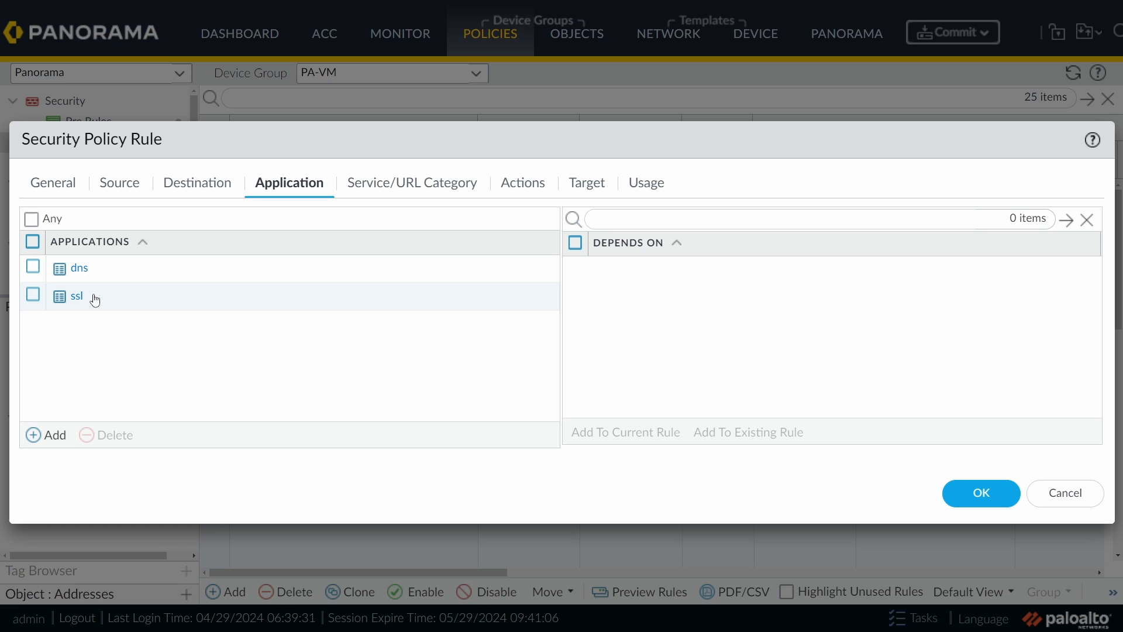
left_click(417, 185)
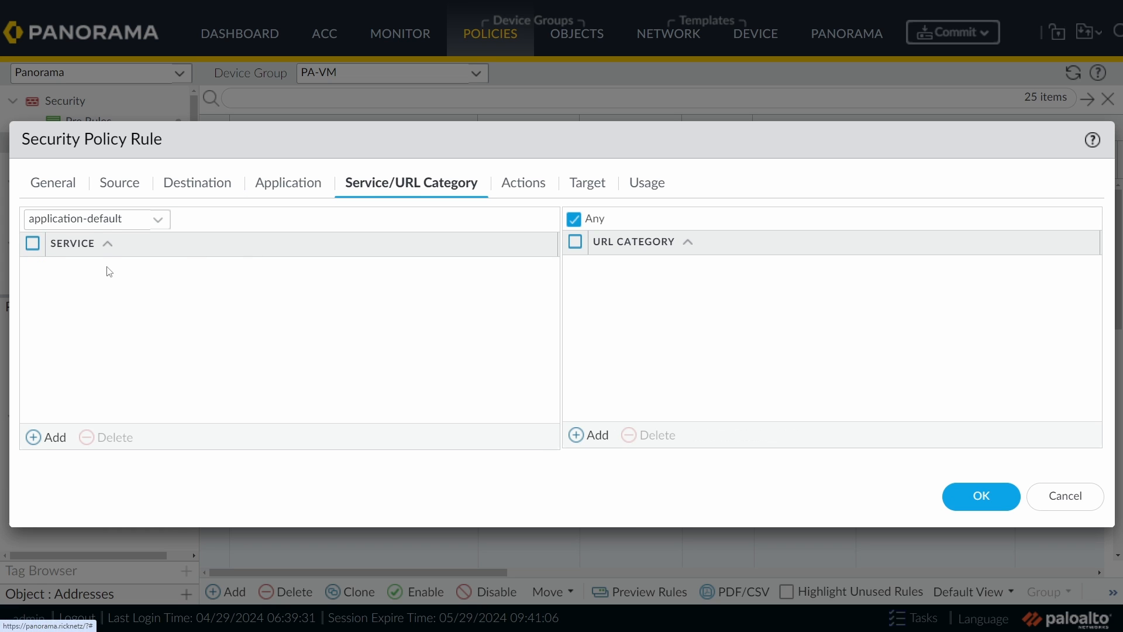
left_click(536, 182)
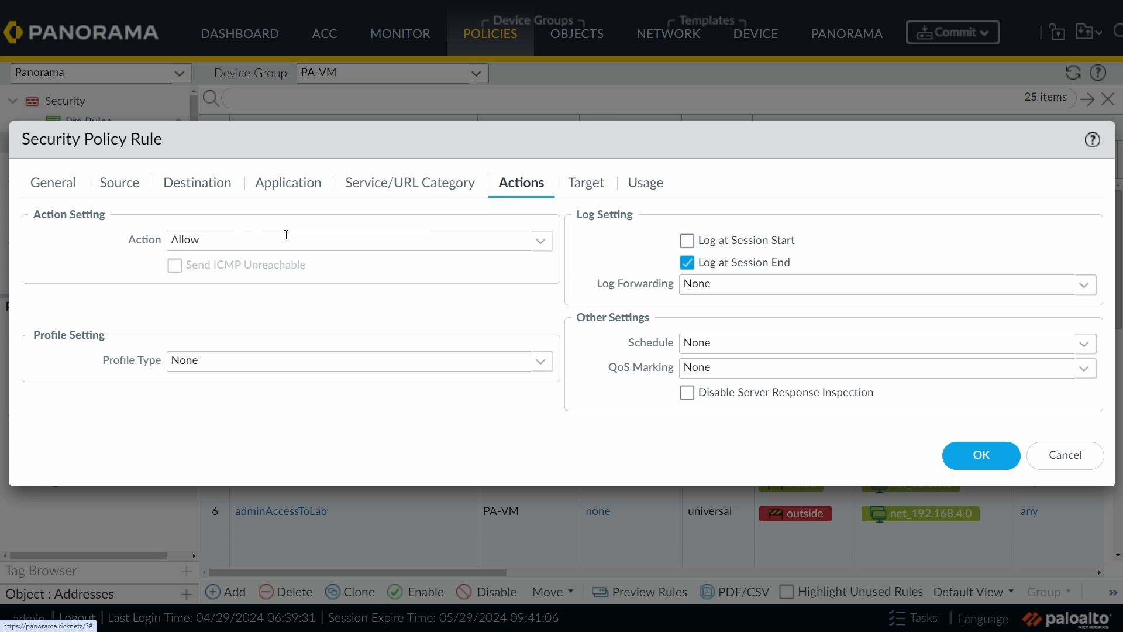
left_click(1066, 454)
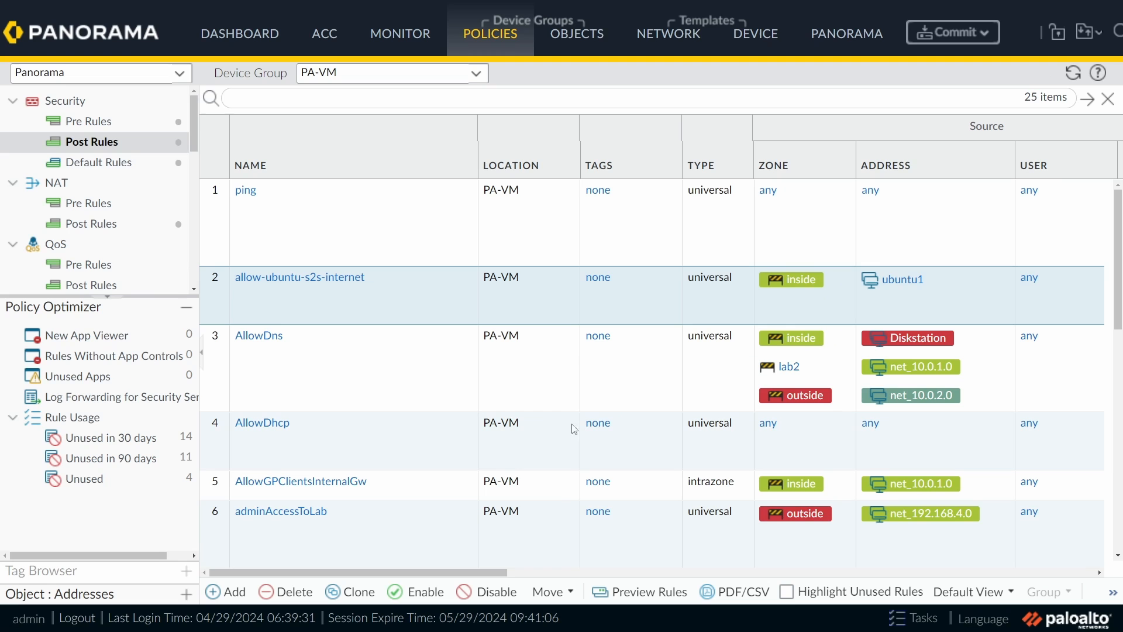
Step: Commit the Panorama configuration and push it to the PA-VM firewall
left_click(986, 33)
left_click(963, 101)
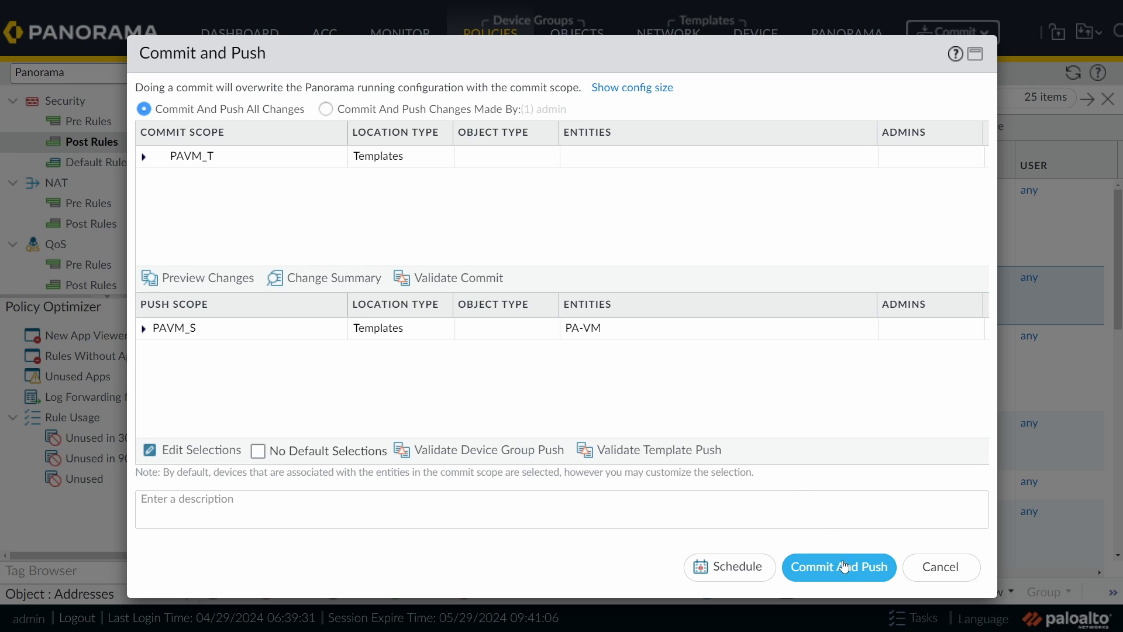
left_click(843, 576)
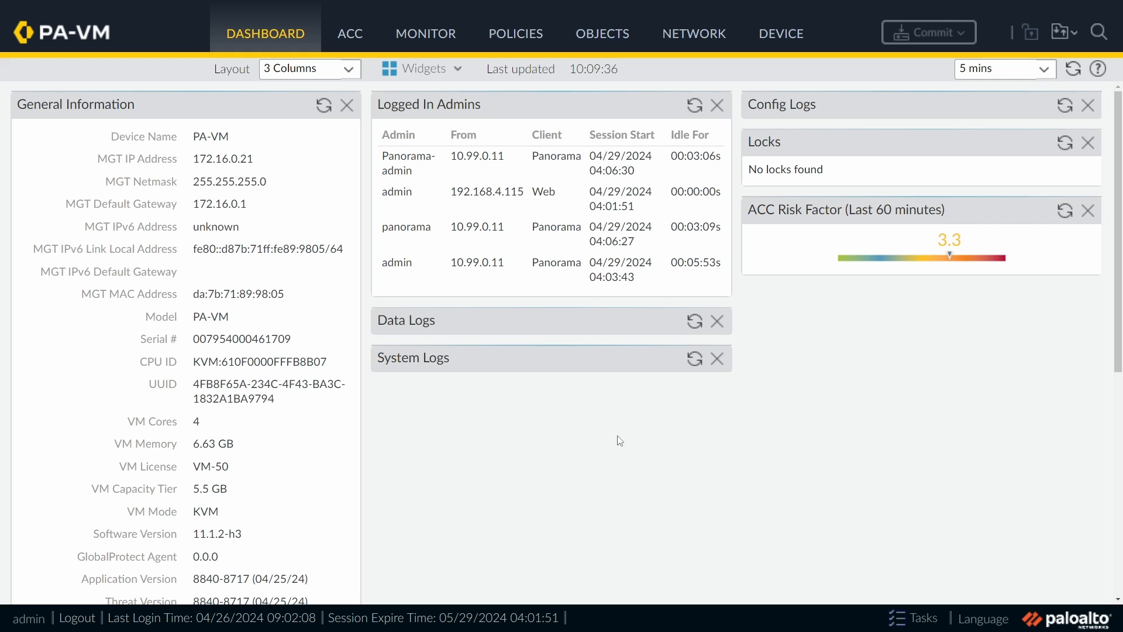
Step: Open the PA-VM firewall's Network > IPSec Tunnels list
left_click(708, 40)
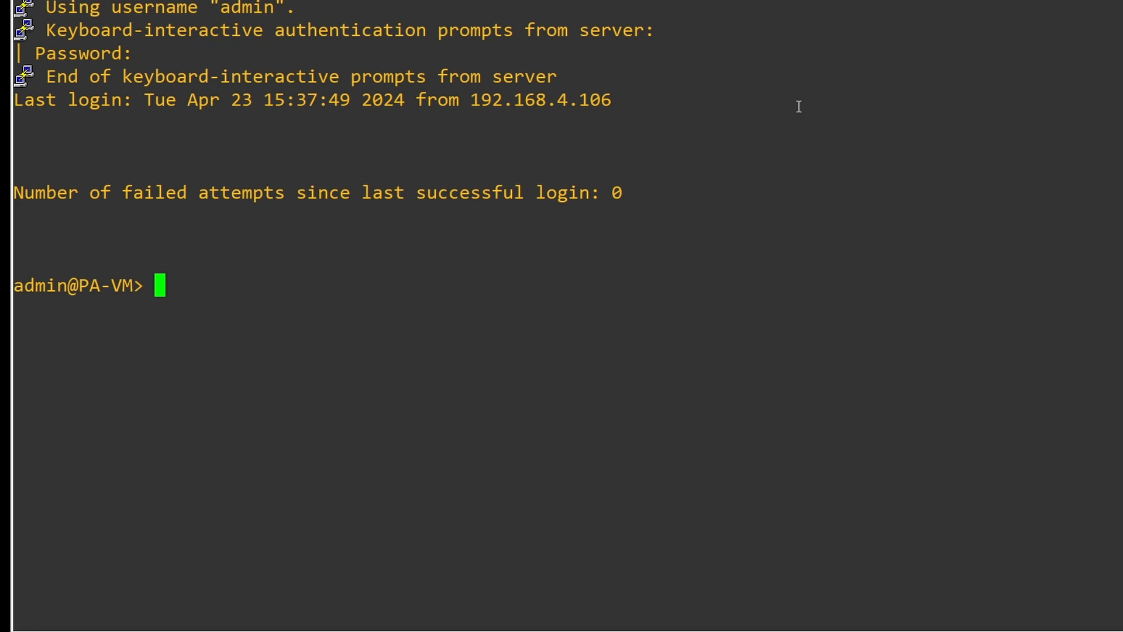
Step: Run 'test vpn ike-sa gateway netsums-ike-gw' on the PA-VM CLI to initiate an IKE SA
type("test")
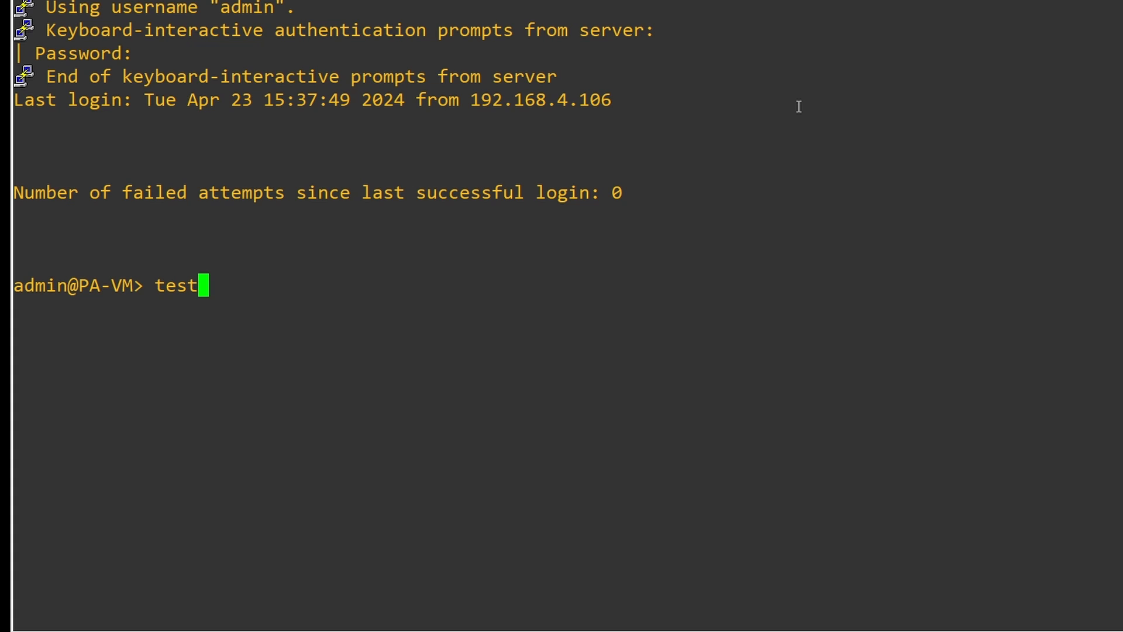
type(" vpn i")
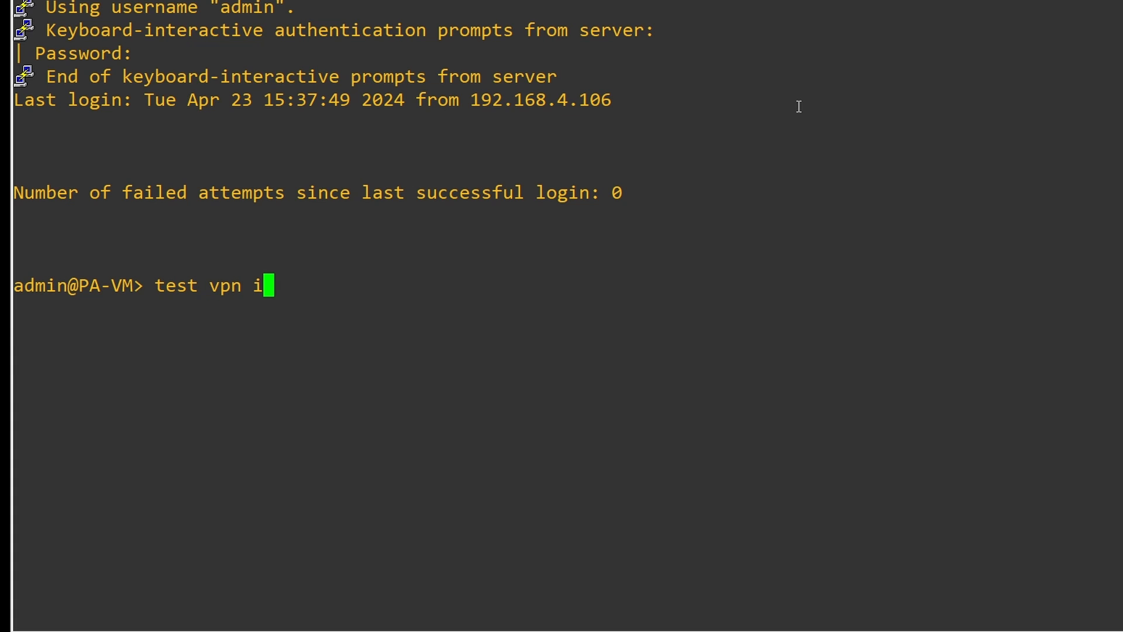
key("question")
type("ke-sa")
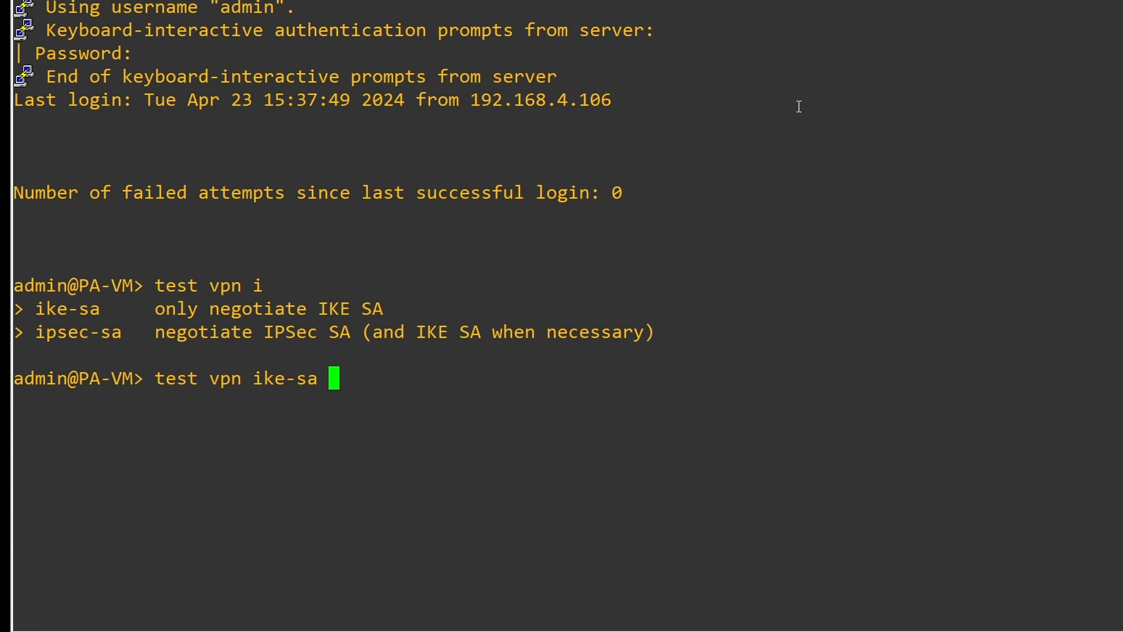
key("question")
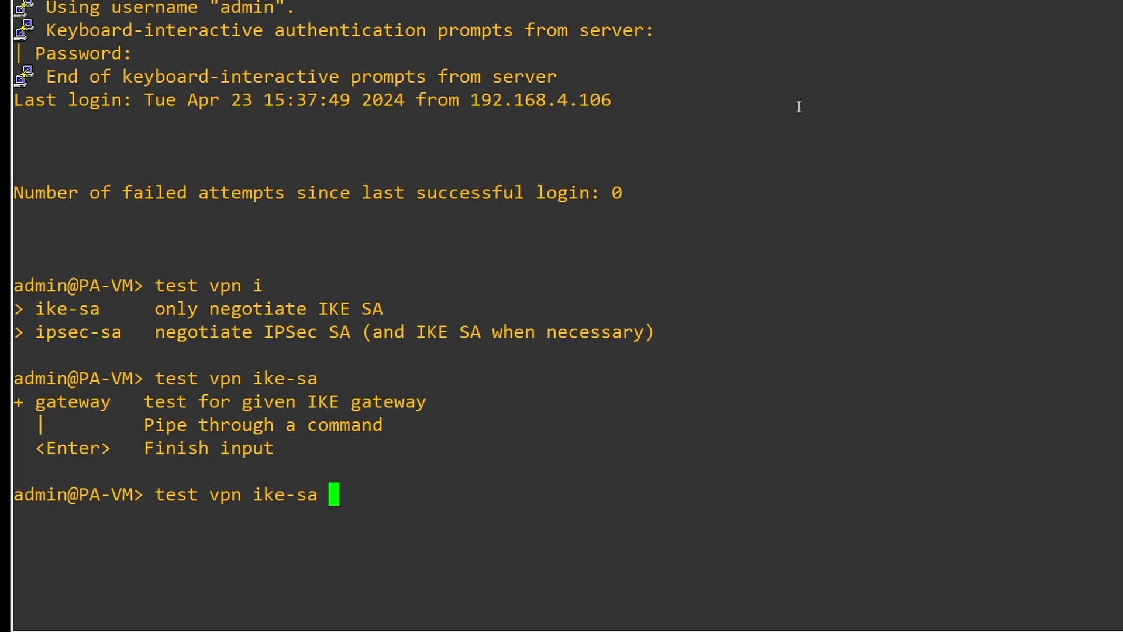
type("gateway")
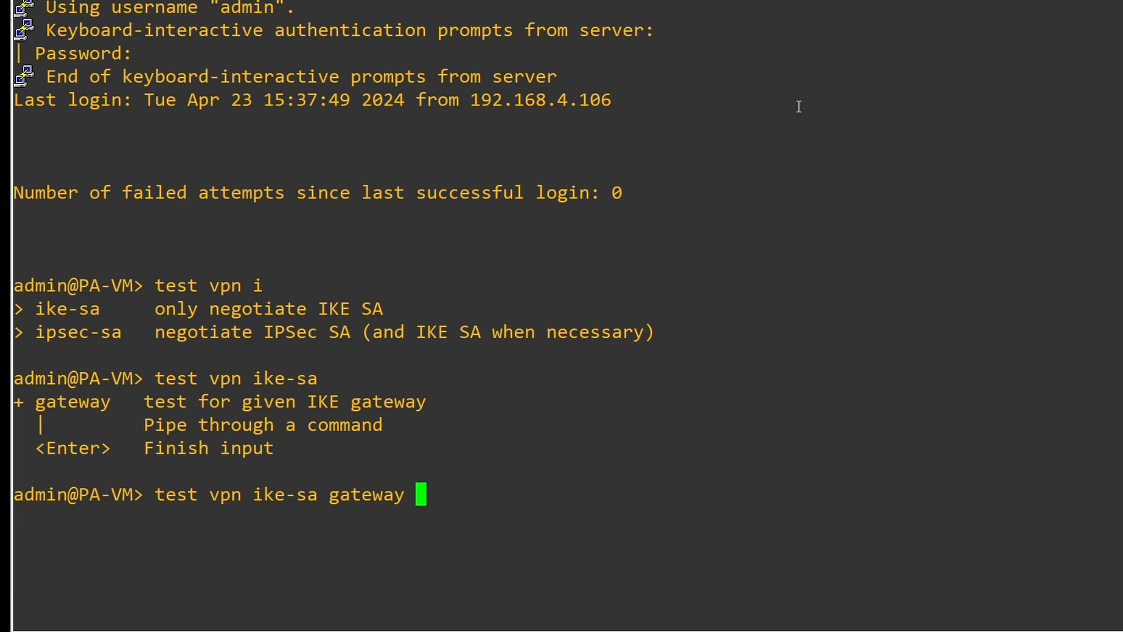
key("question")
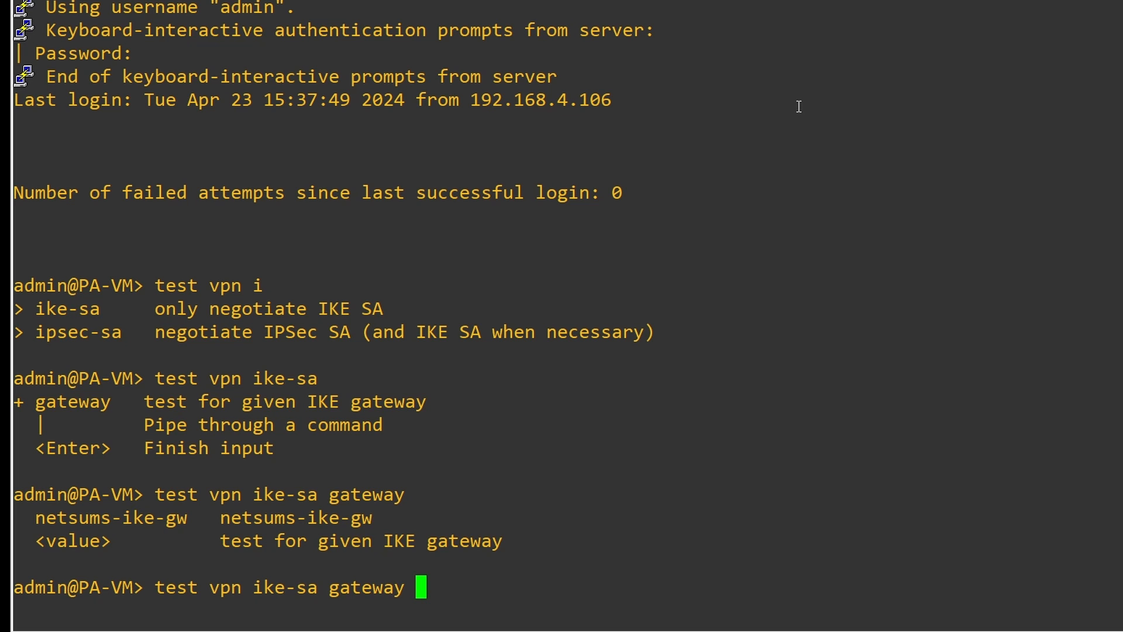
type("net")
key("Tab")
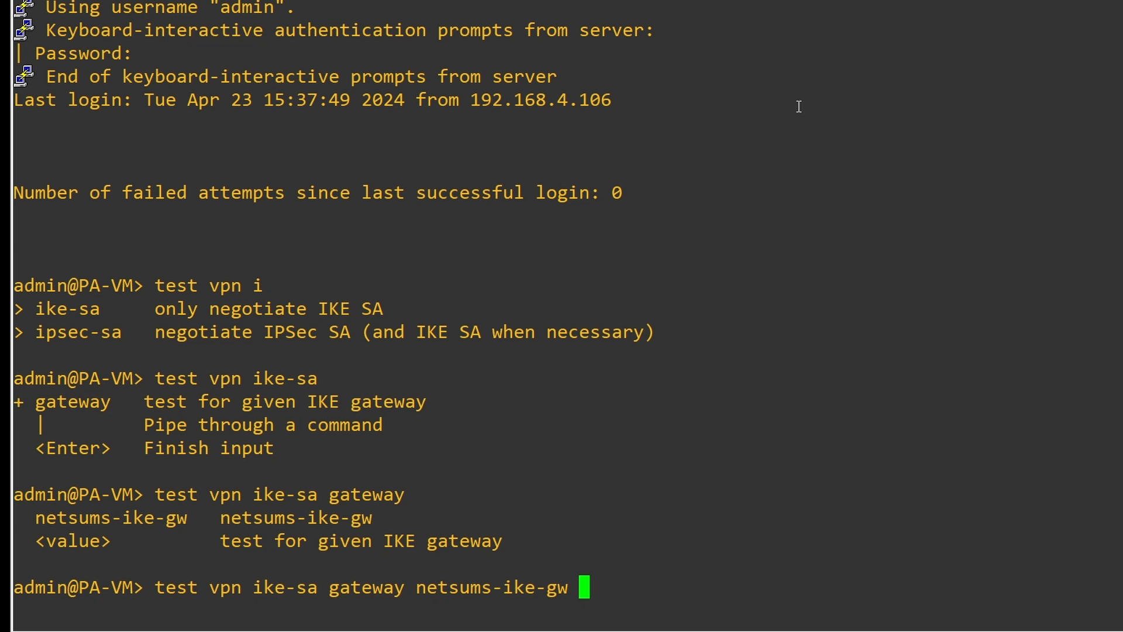
key("question")
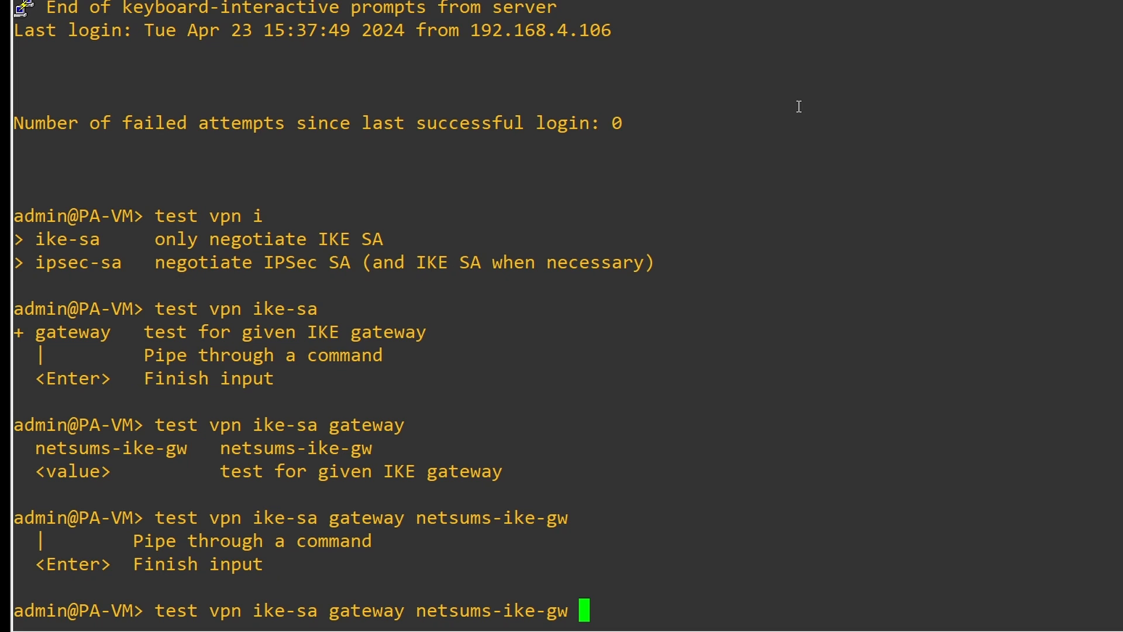
key("Return")
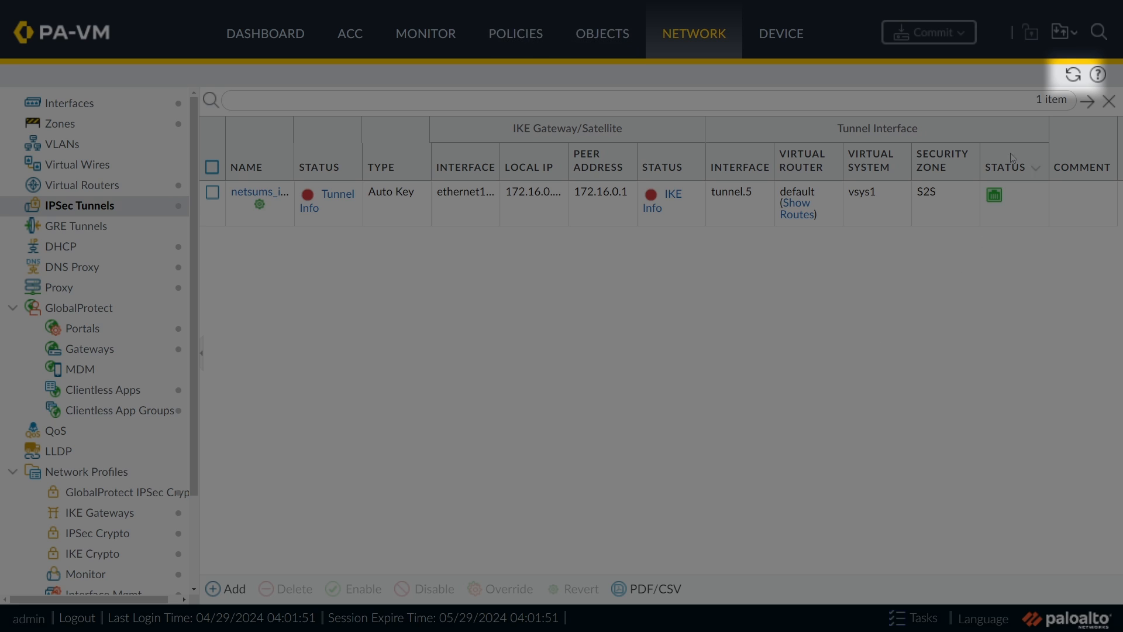
Step: Refresh the IPSec tunnel list so netsums_ipsec shows tunnel and IKE status up
left_click(1075, 76)
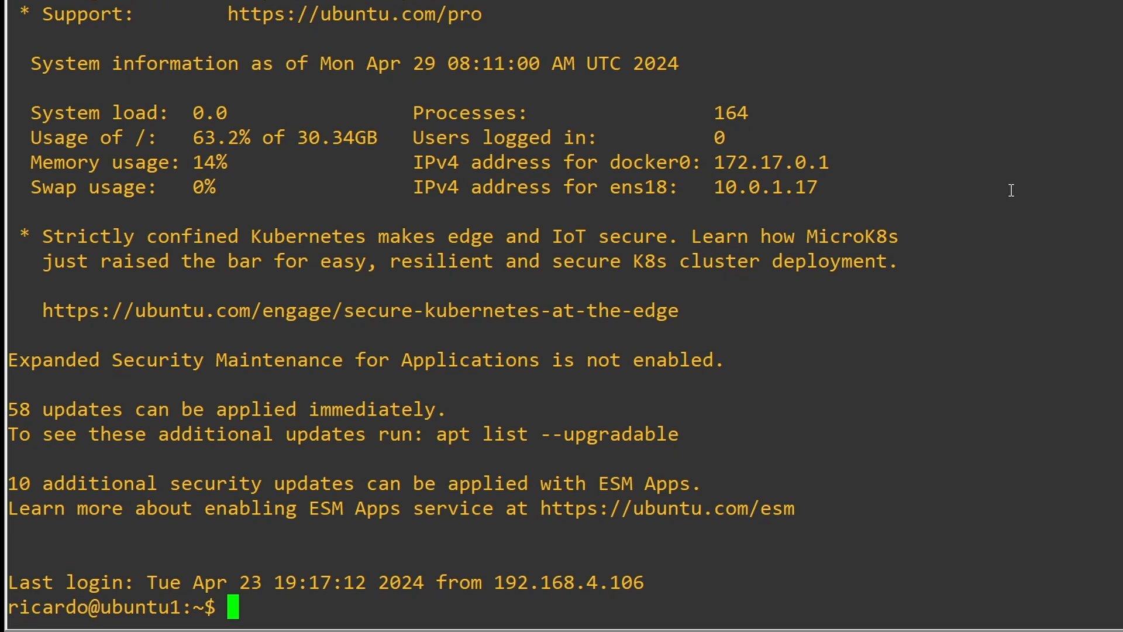
type("wget ")
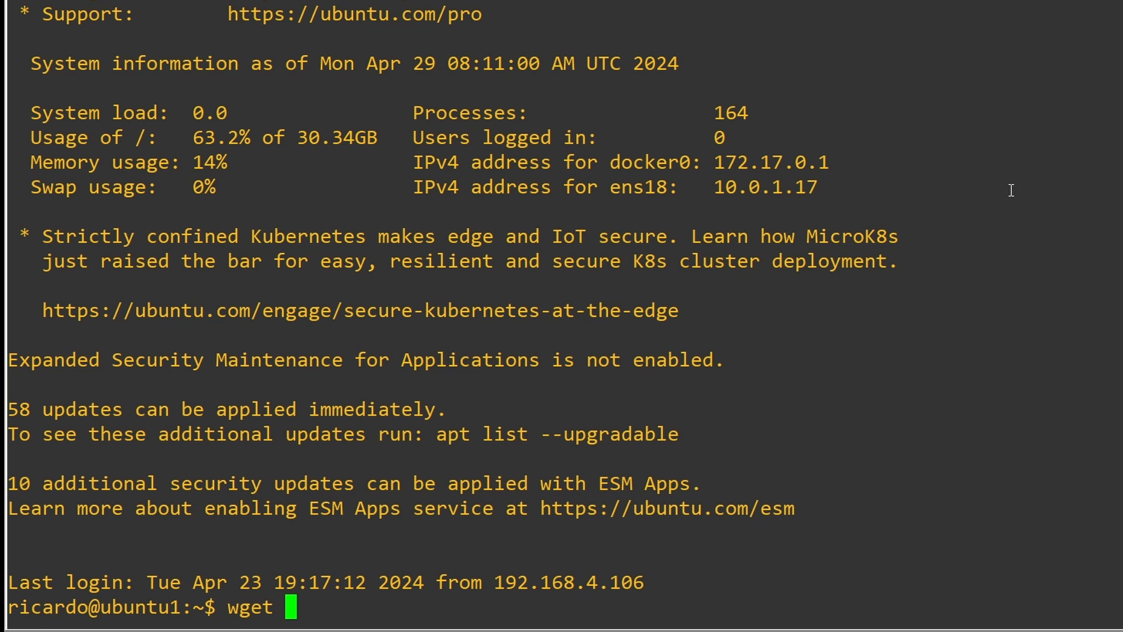
type("https://n")
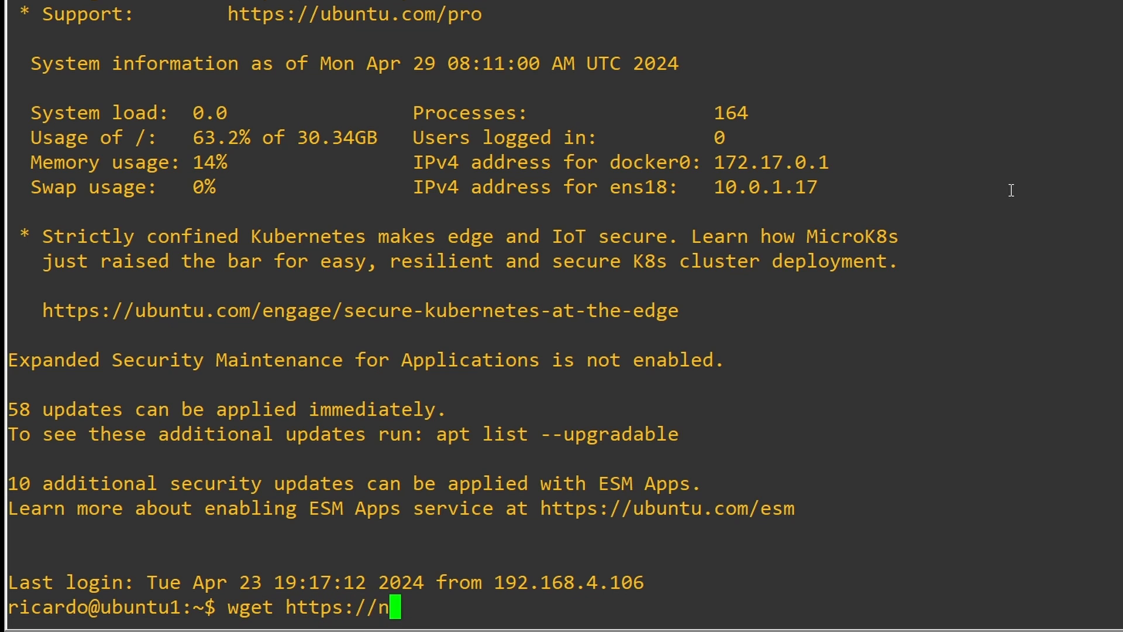
type("etsums.com")
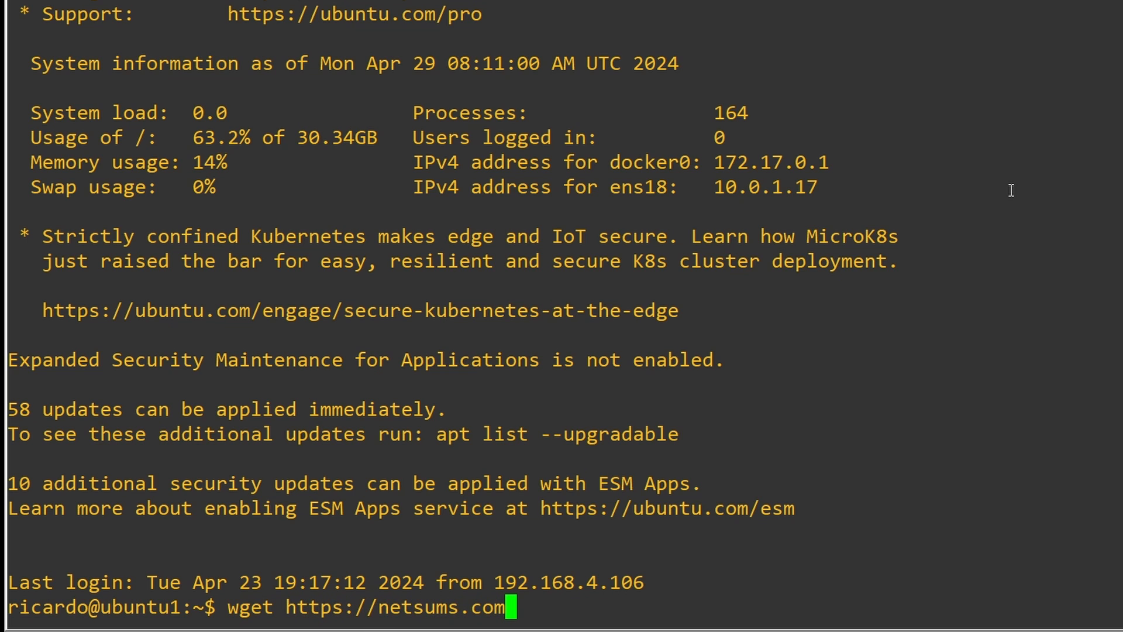
key("Return")
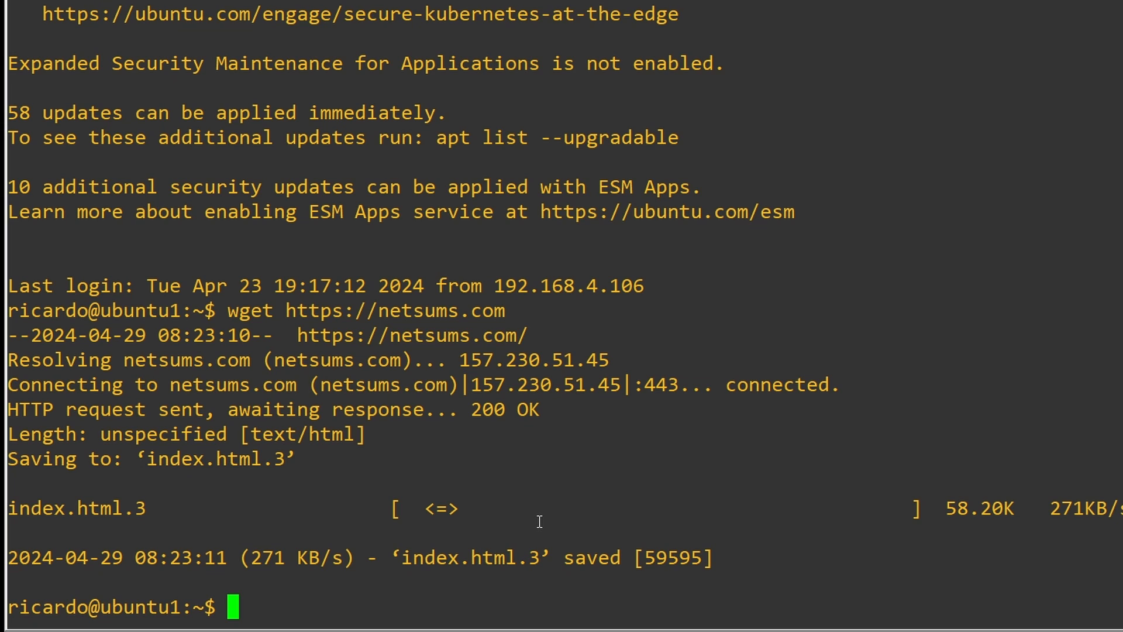
type("dig netsu")
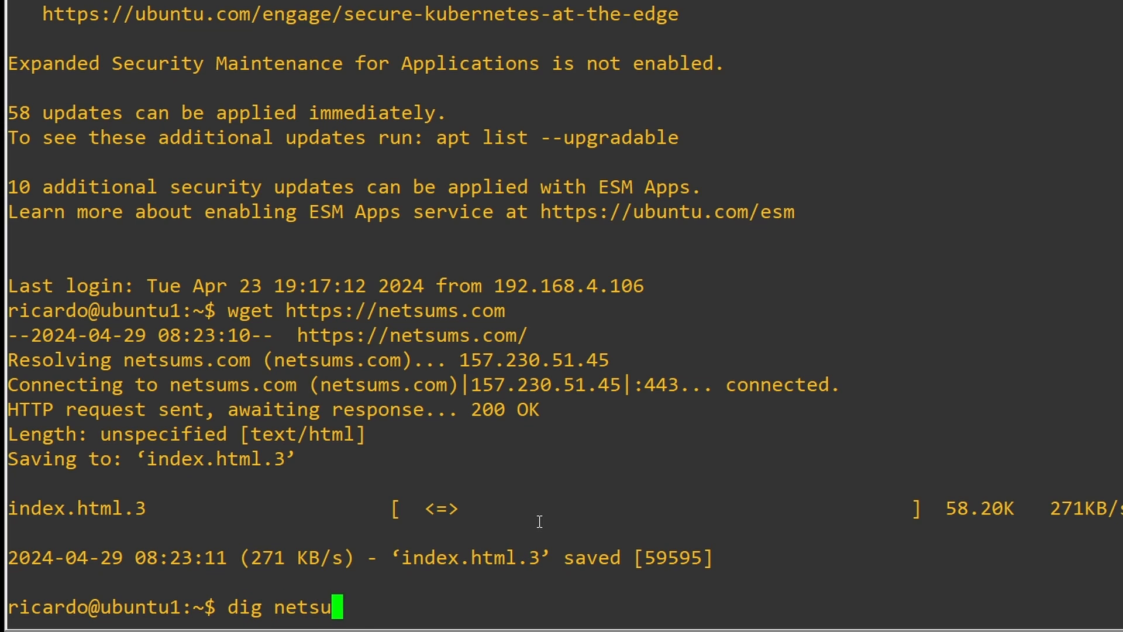
type("ms.com @")
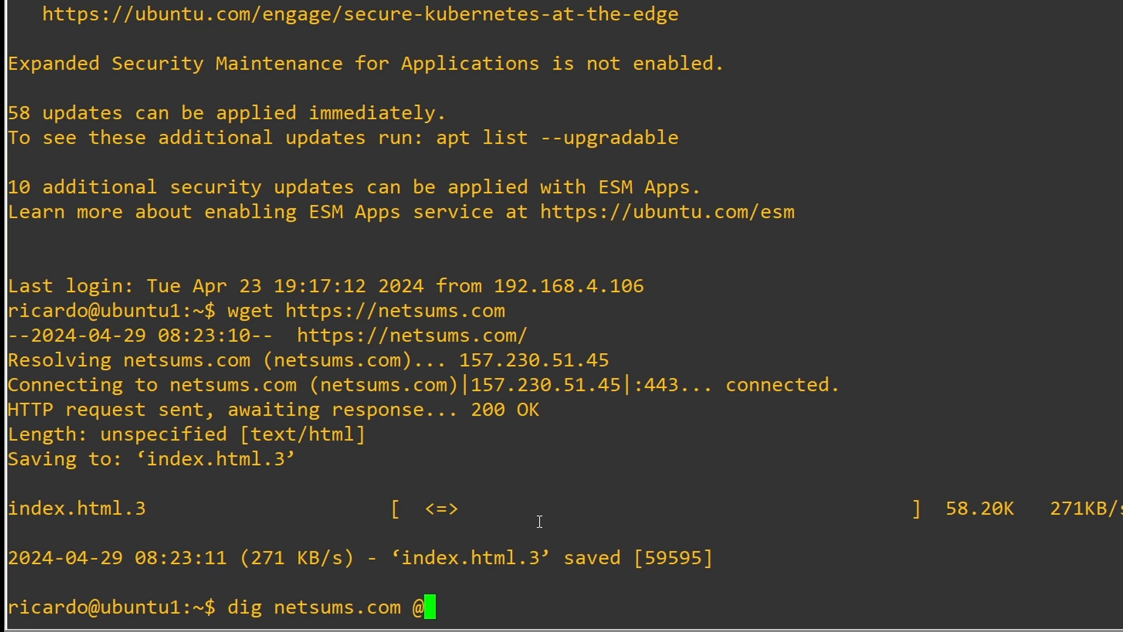
type("8.8.8.8")
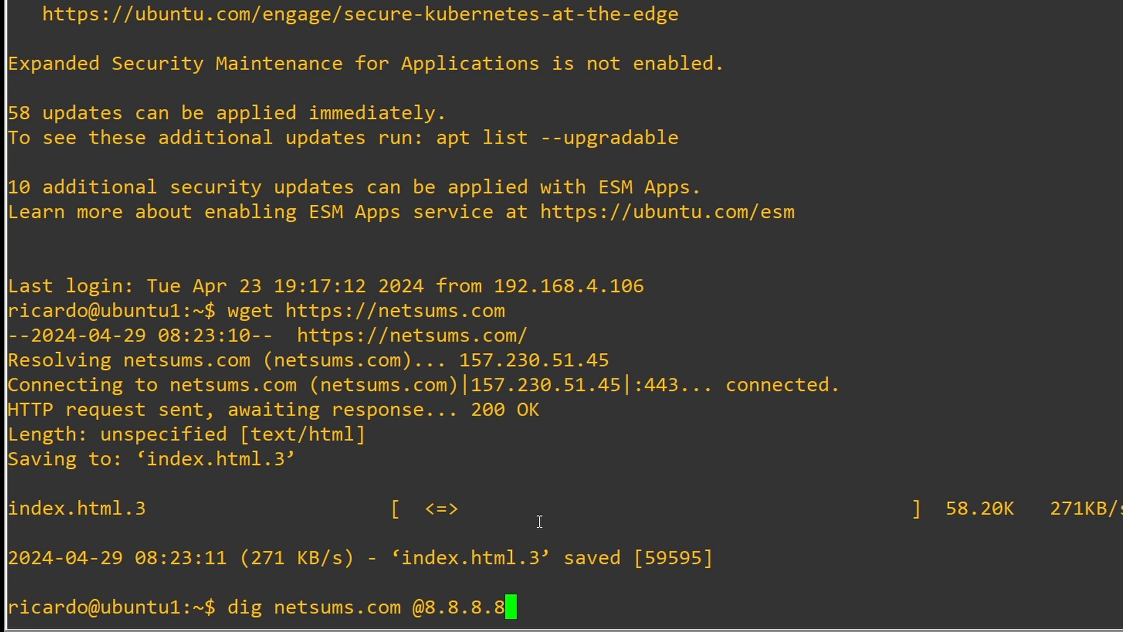
key("Return")
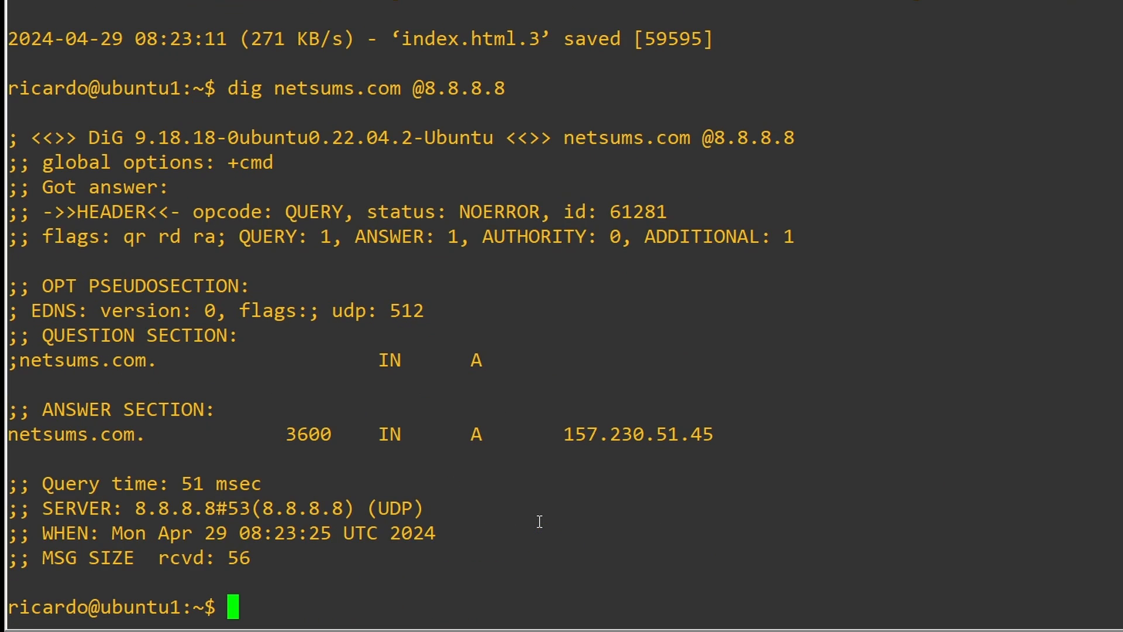
left_click_drag(564, 434, 711, 439)
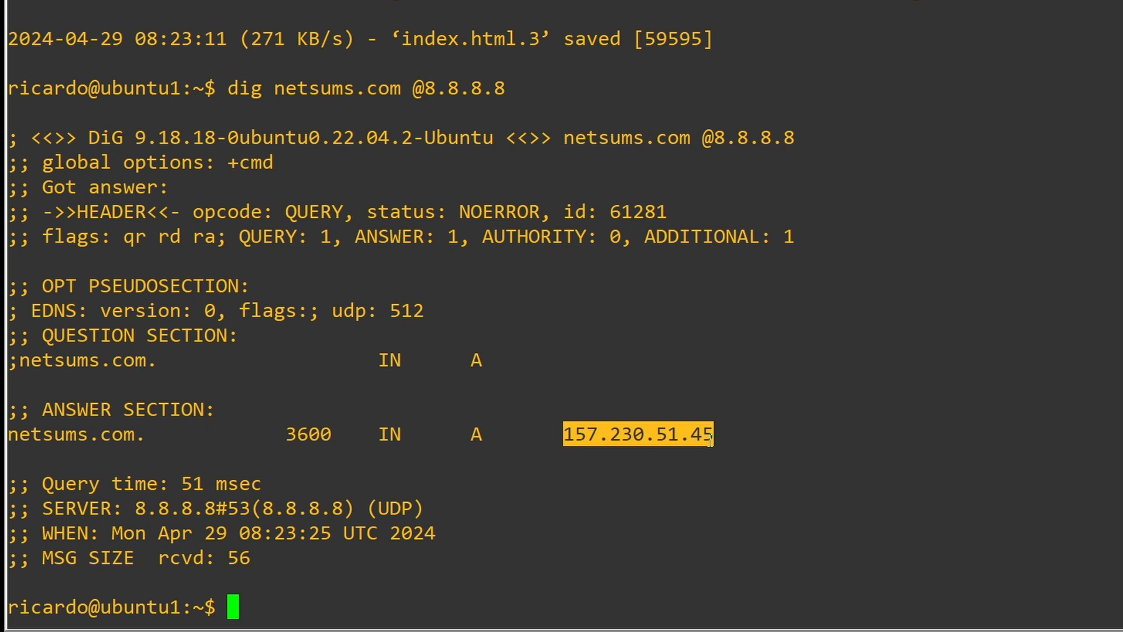
left_click(900, 406)
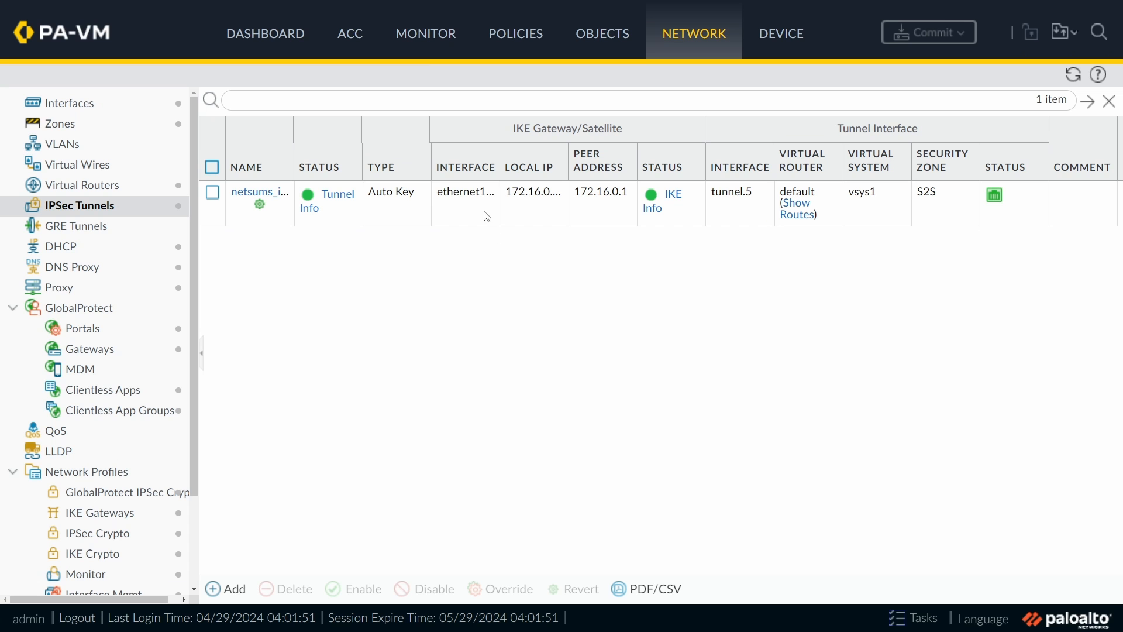
Step: Filter the firewall's traffic log to '( addr in 8.8.8.8)'
left_click(428, 39)
left_click(94, 129)
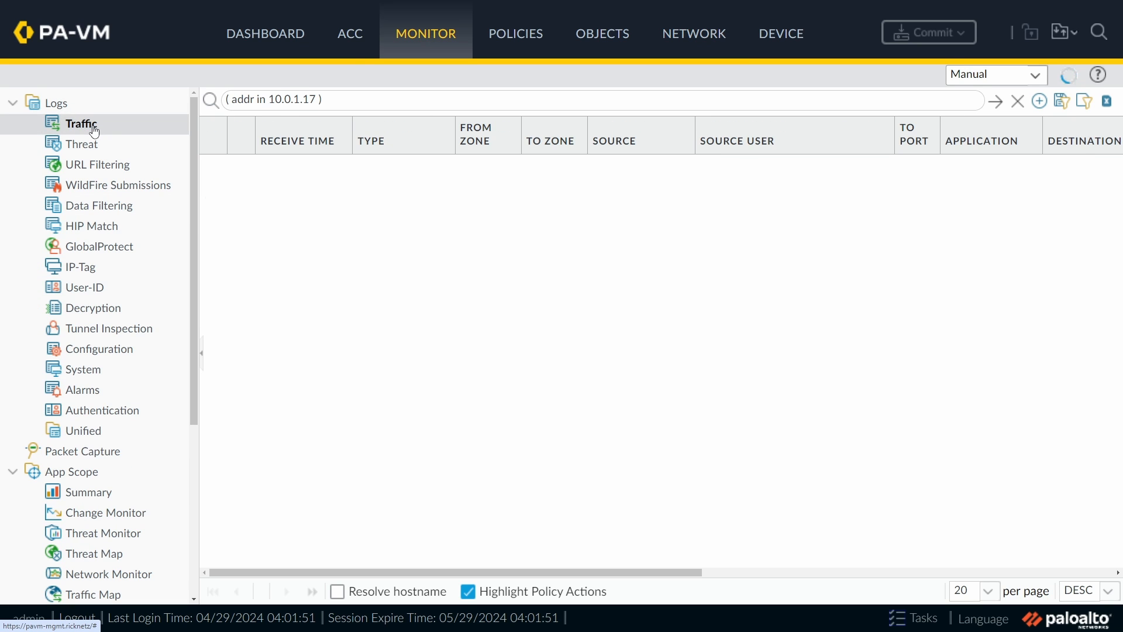
double_click(292, 100)
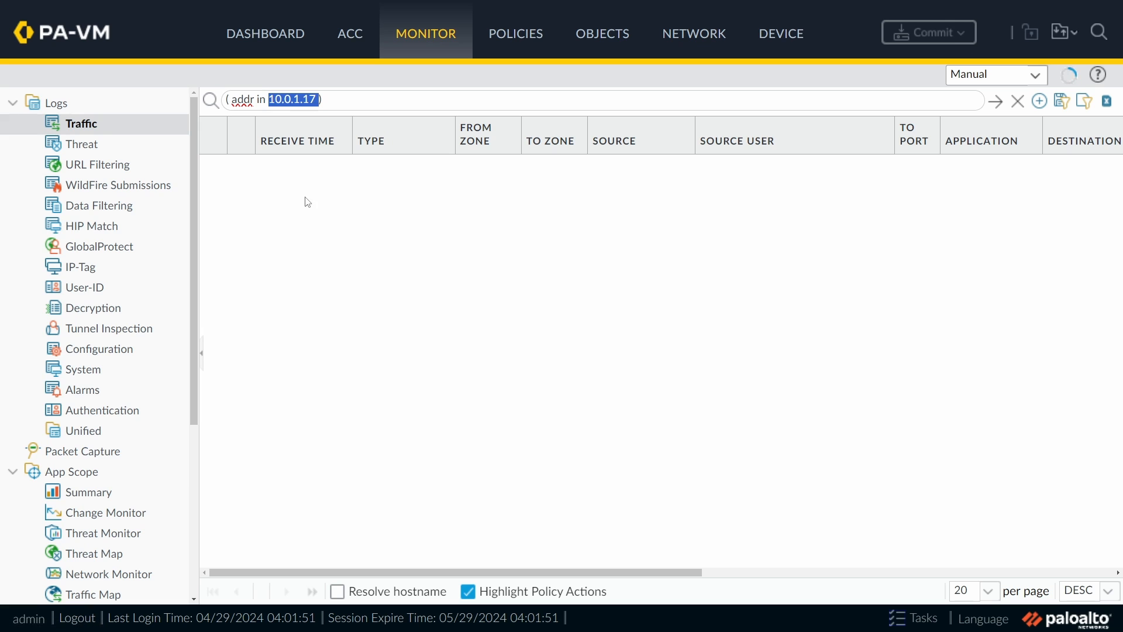
type("8.8.8.8")
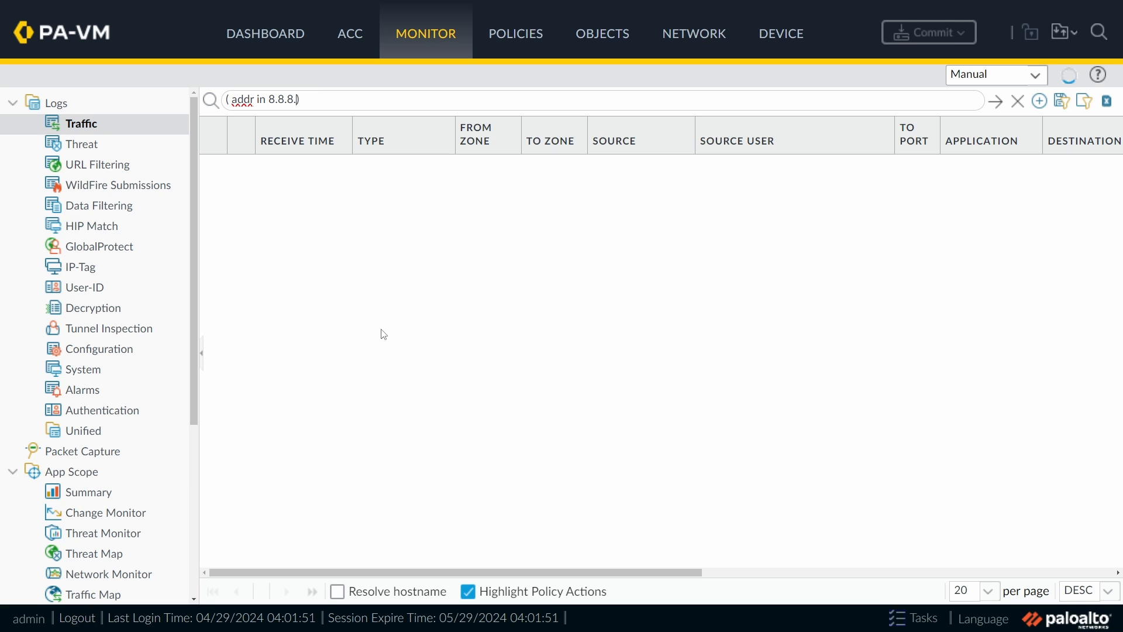
key("Return")
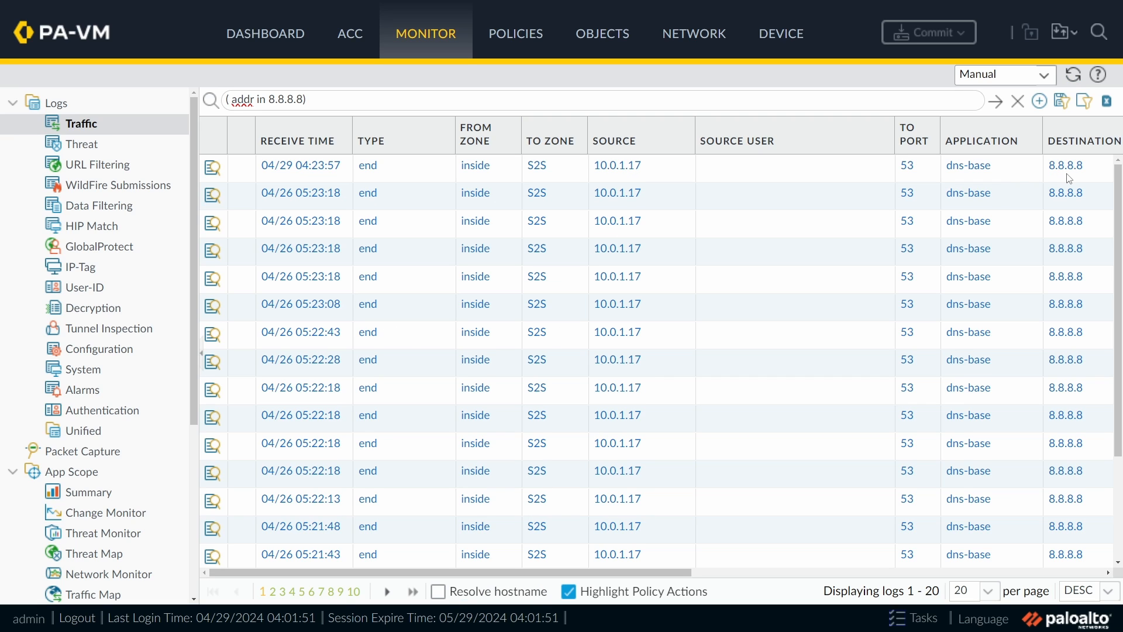
Step: Inspect the newest 8.8.8.8 entry's NAT to 192.168.200.17 via tunnel.5, then return to IPSec Tunnels
left_click(303, 176)
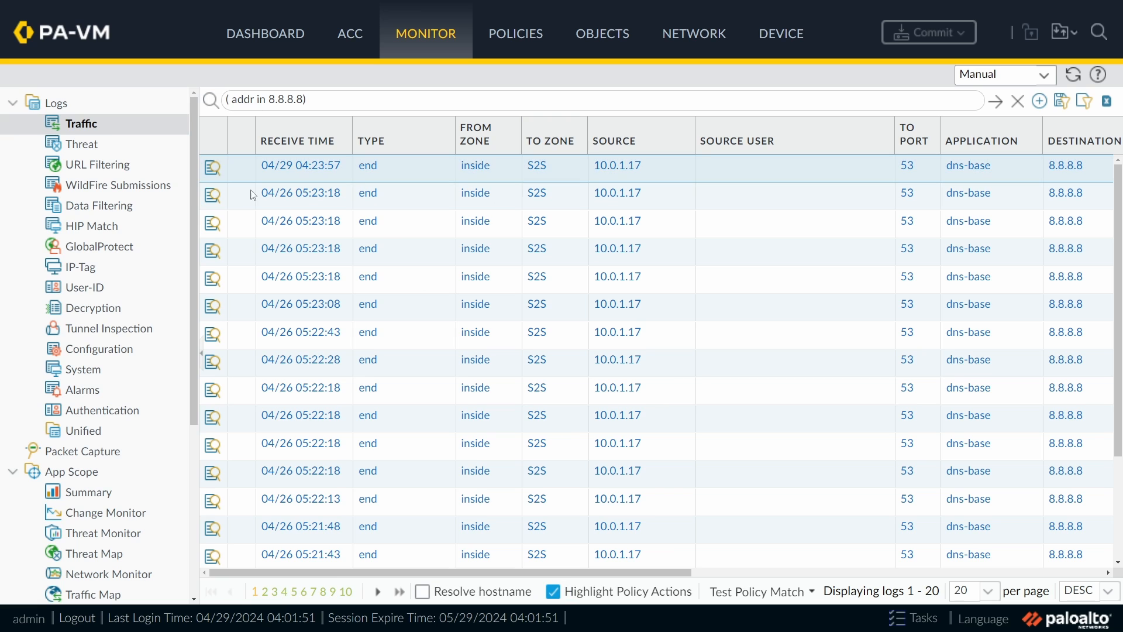
left_click(214, 171)
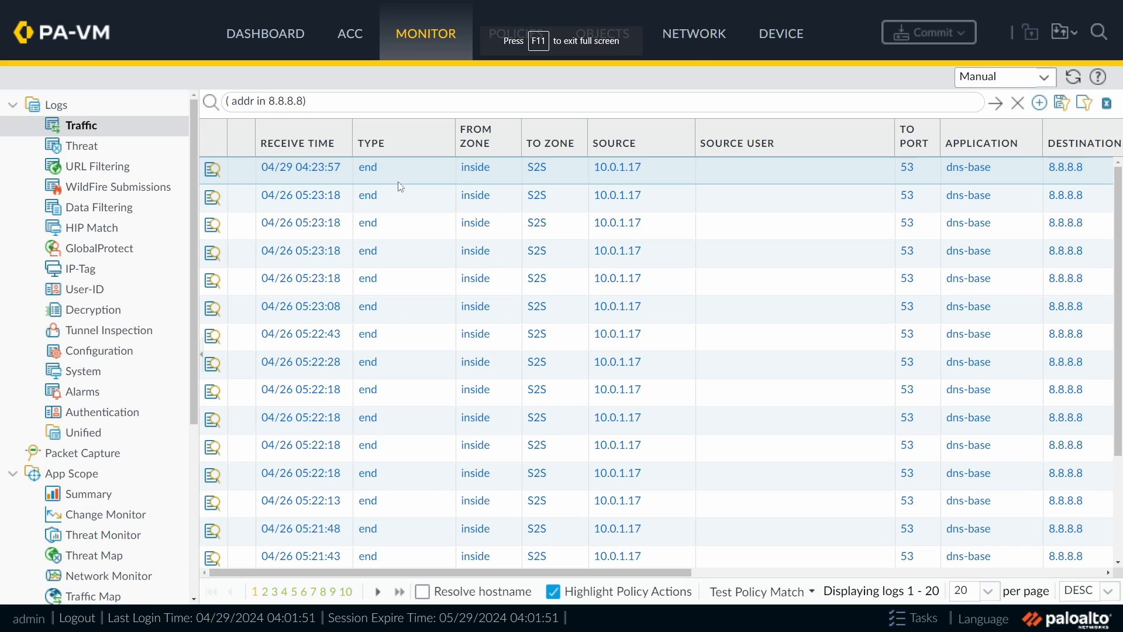
left_click(703, 38)
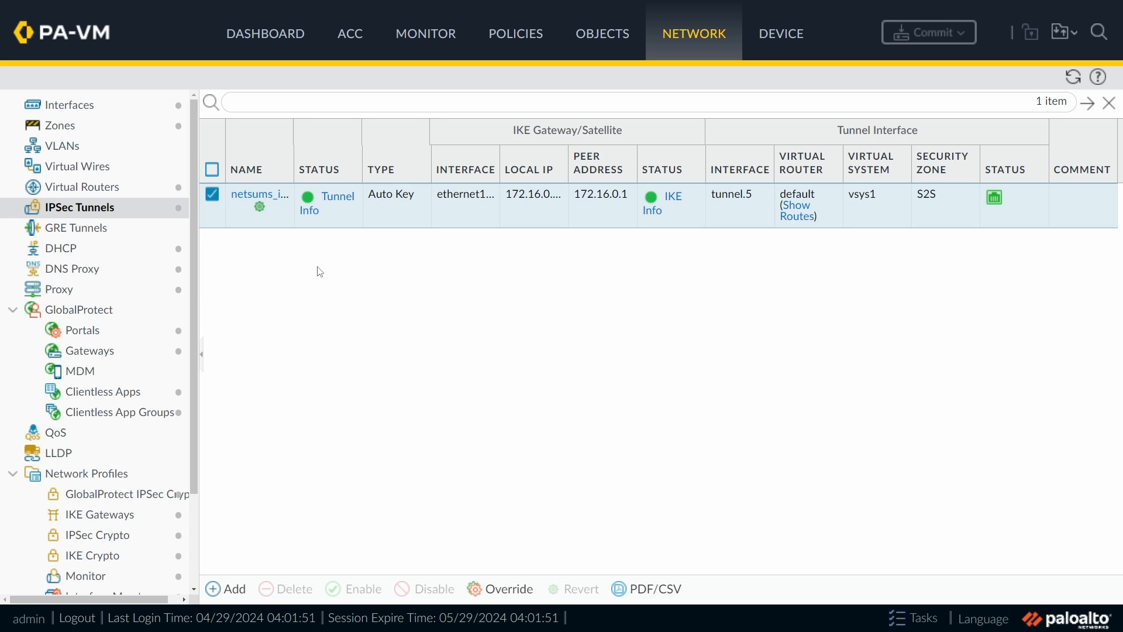
Step: Compare netsums_ipsec tunnel counters: 8.8.8.8 at 1 encap/decap, 157.230.51.45 at 30/55
left_click(342, 205)
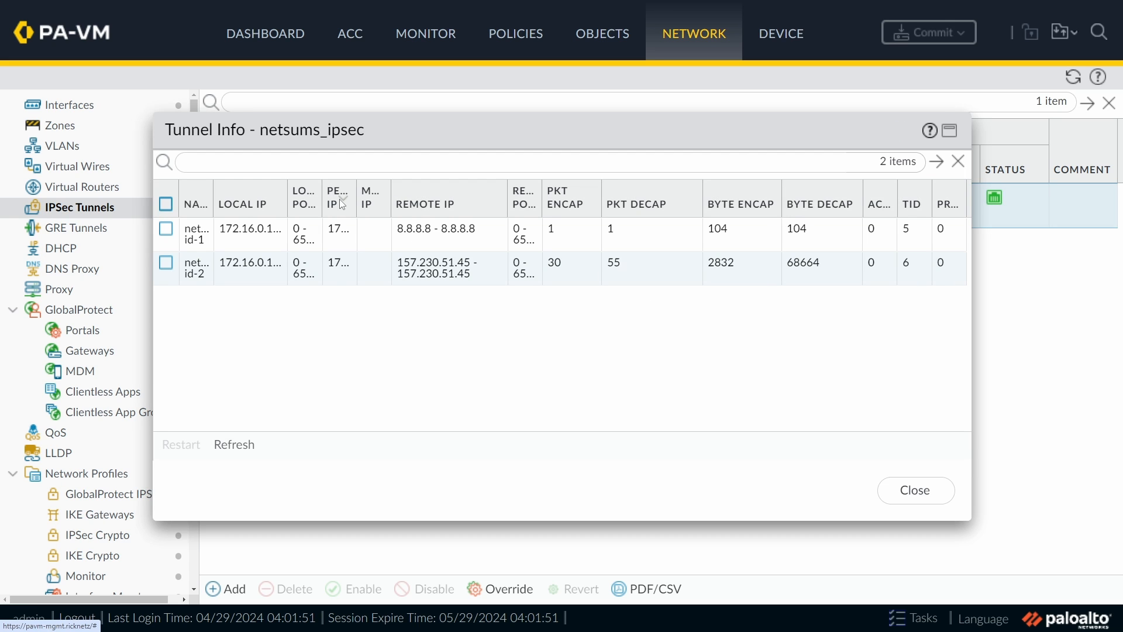
left_click(427, 239)
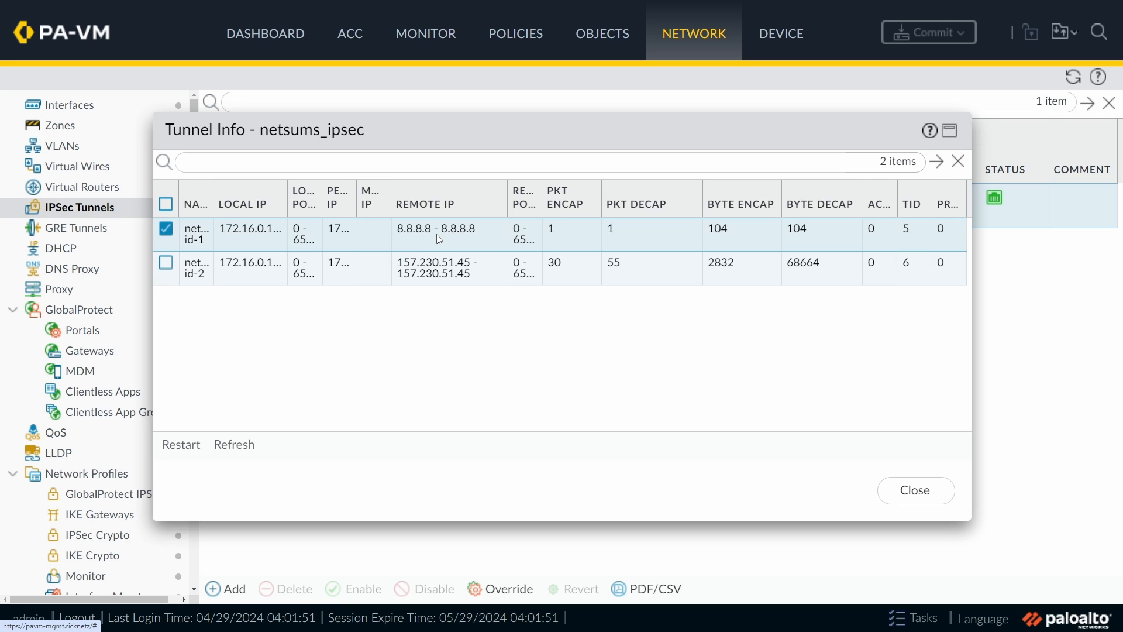
left_click(489, 278)
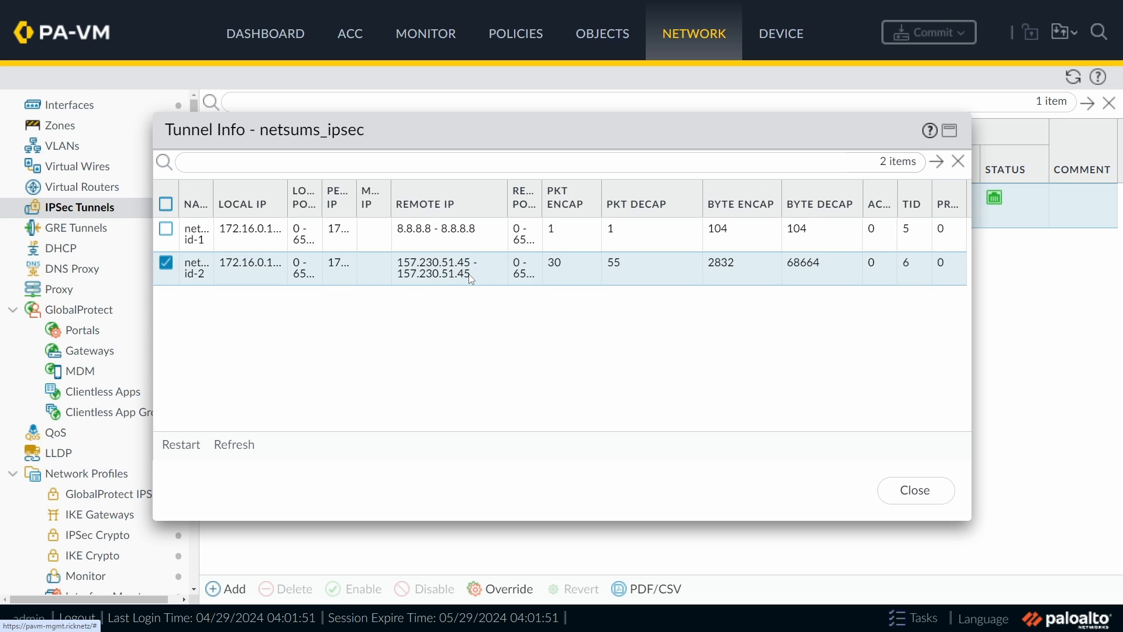
left_click(563, 238)
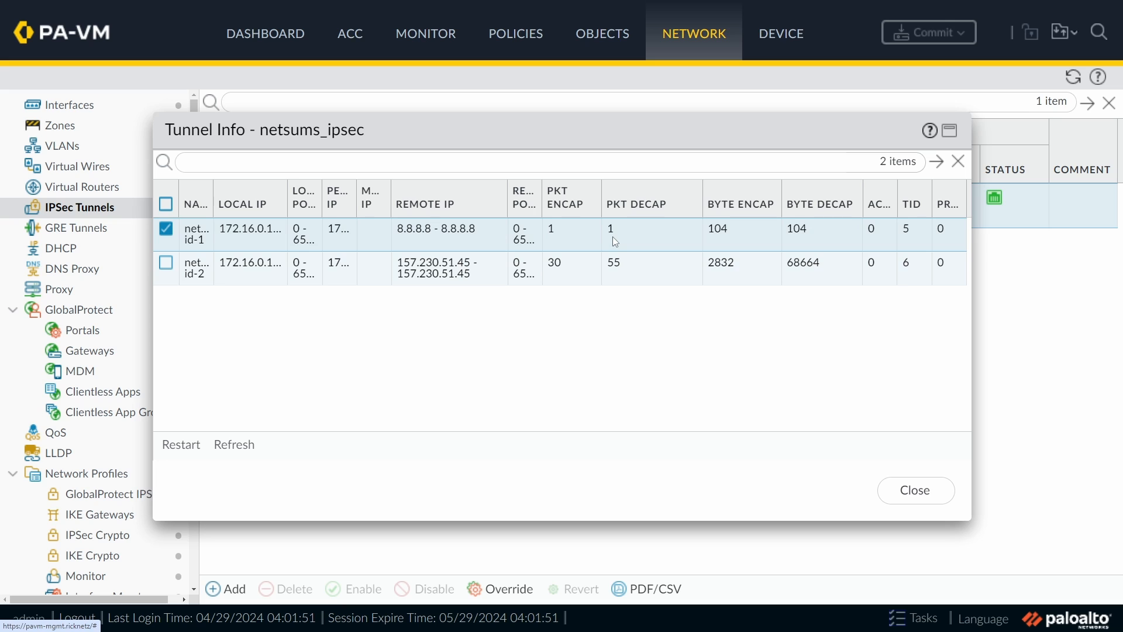
left_click(566, 276)
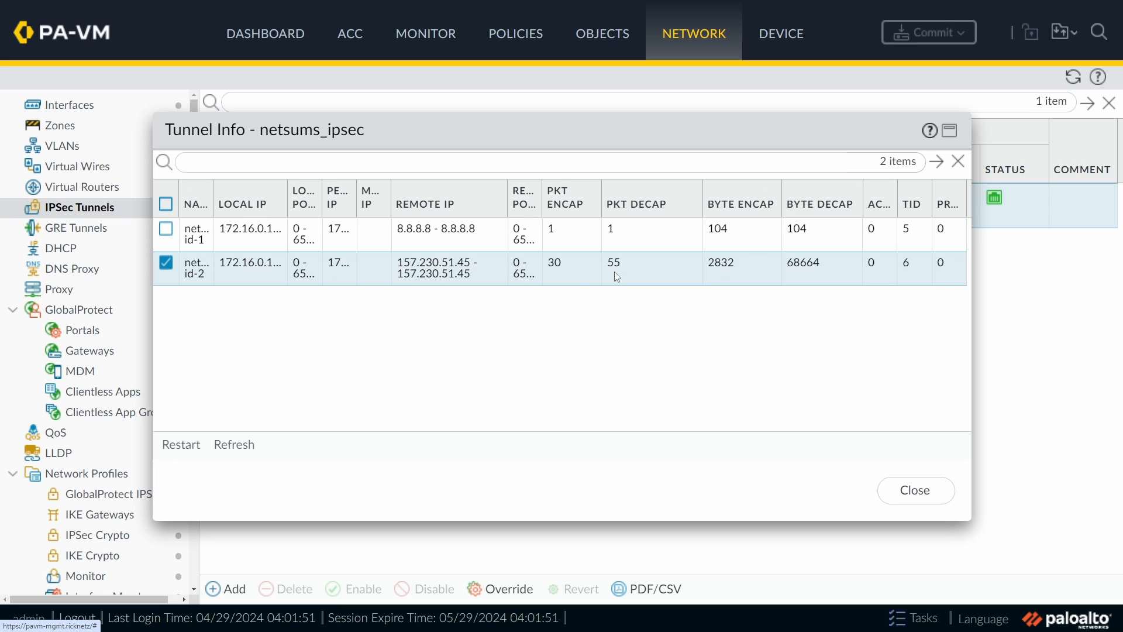